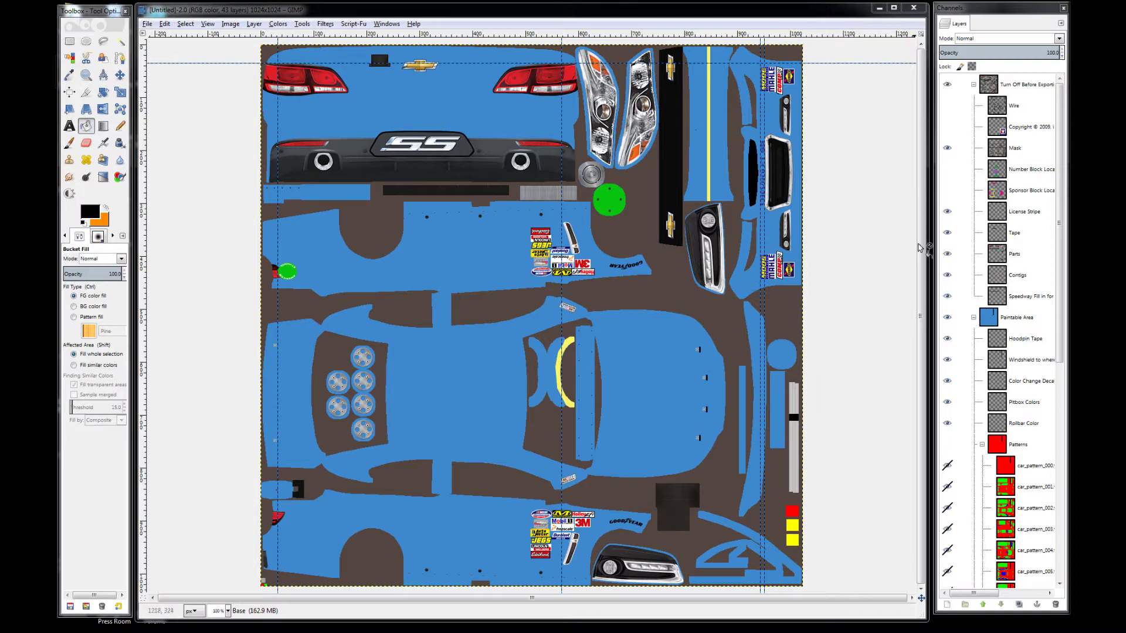
Step: Preview car_pattern_001 and car_pattern_002 by temporarily revealing the Patterns group and hiding the pattern layers stacked above each one
left_click(946, 469)
left_click(950, 486)
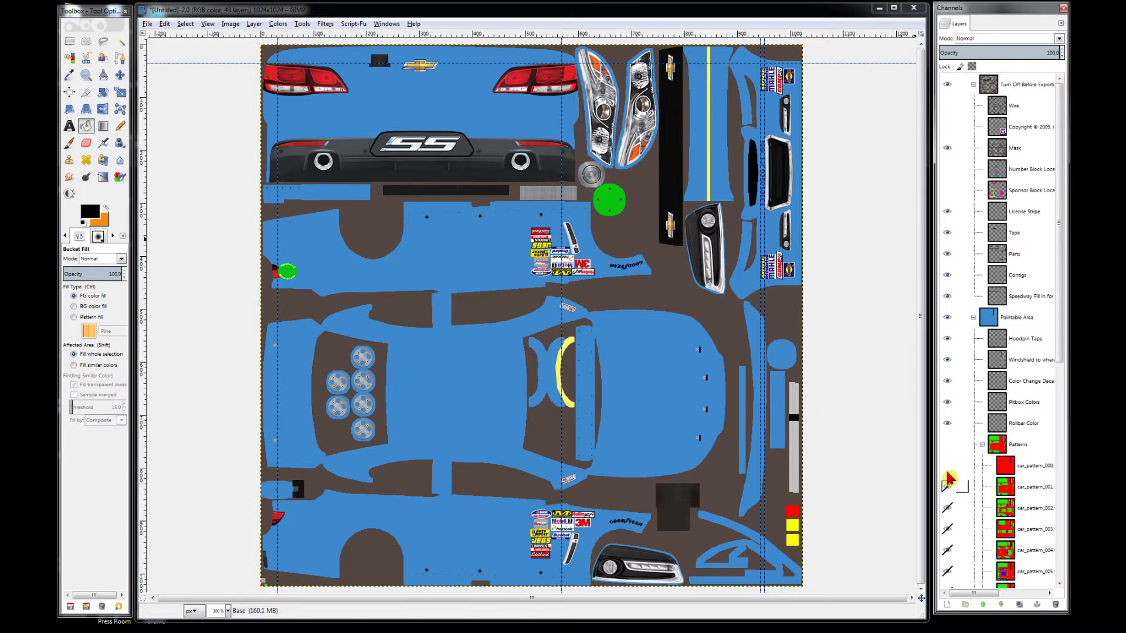
left_click(946, 444)
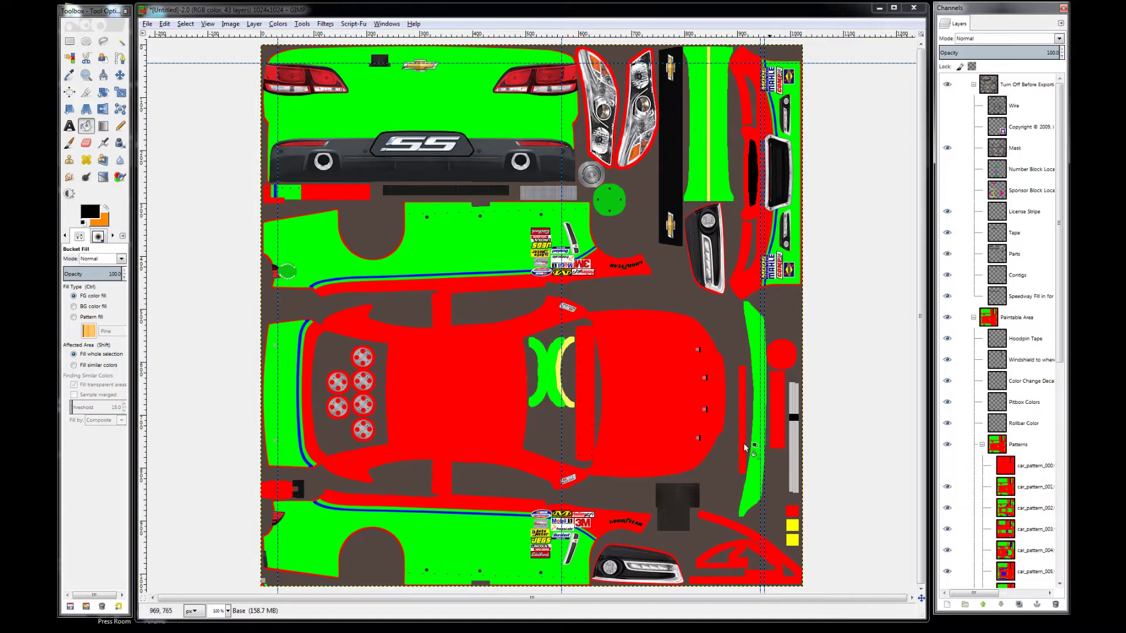
left_click(947, 487)
left_click(948, 509)
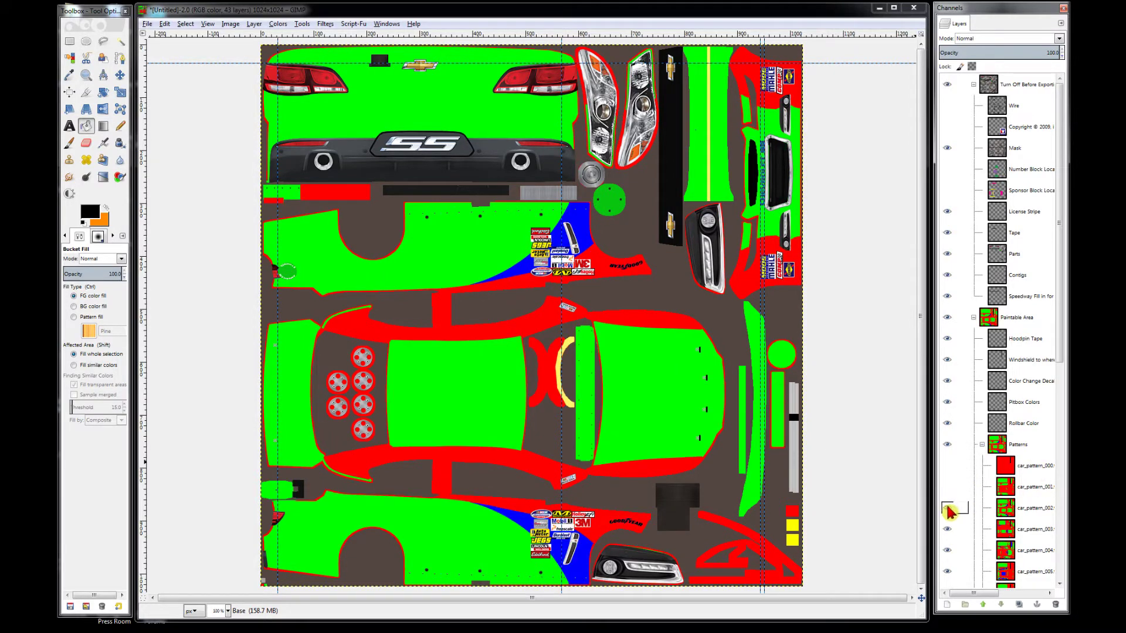
left_click(947, 488)
left_click(947, 508)
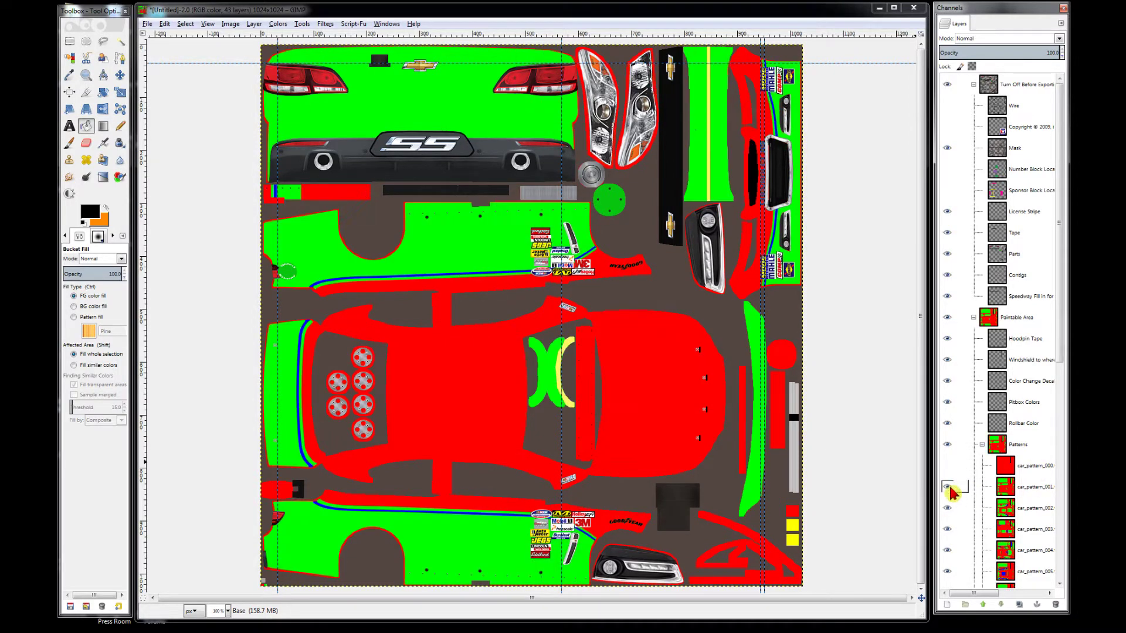
left_click(947, 465)
left_click(946, 448)
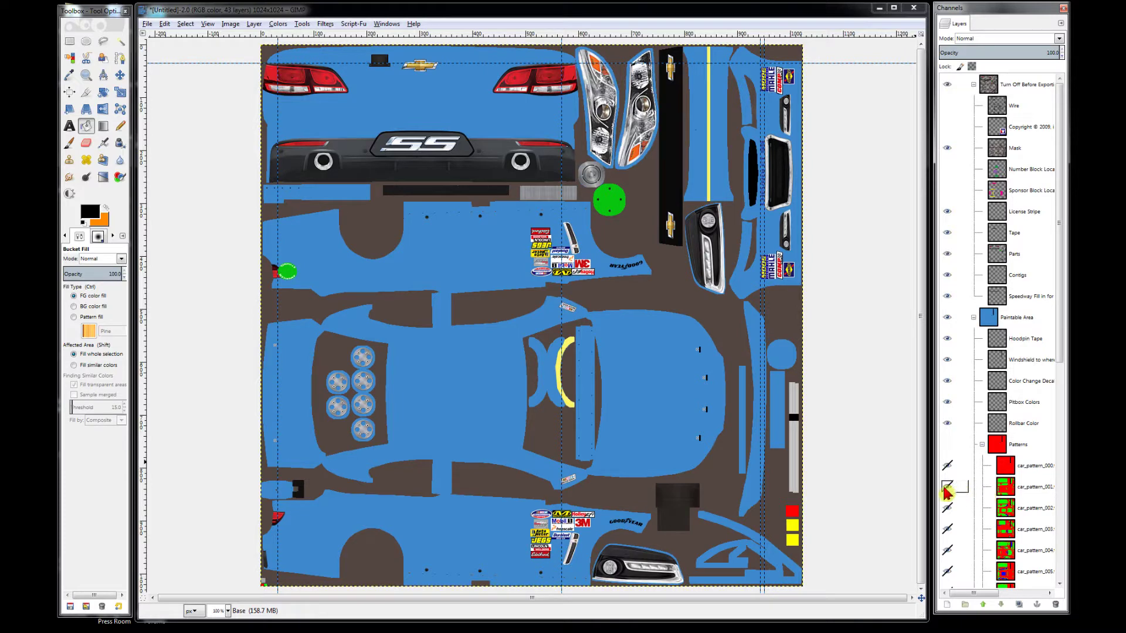
Step: Compare the car_pattern_000 and car_pattern_001 designs by toggling the topmost pattern layer, and hide the Patterns group
left_click(947, 468)
left_click(946, 445)
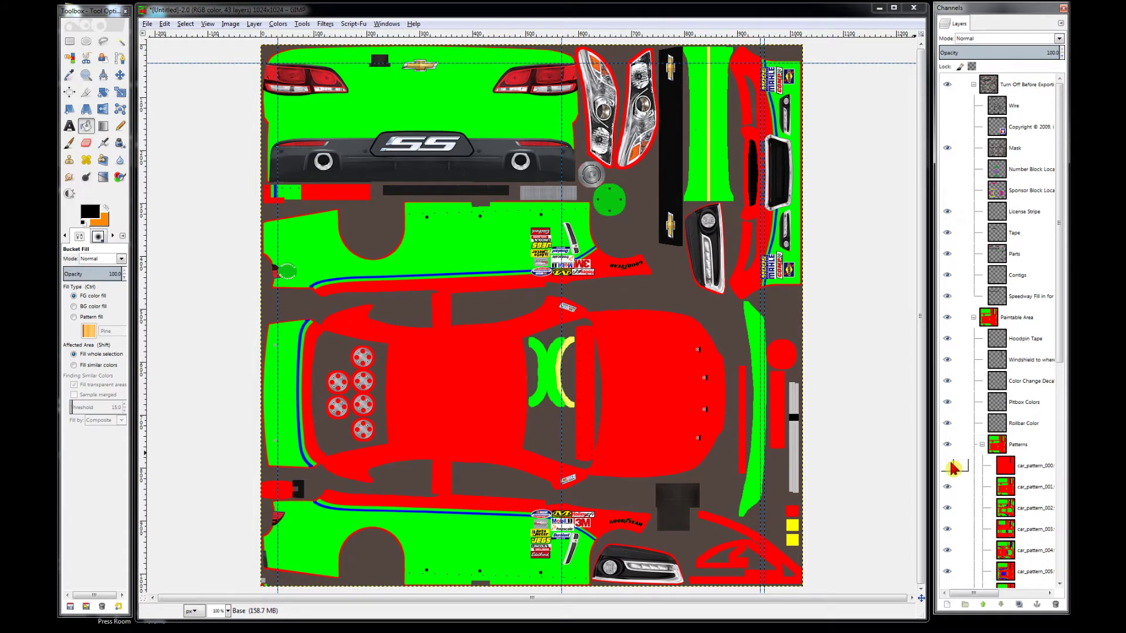
left_click(948, 466)
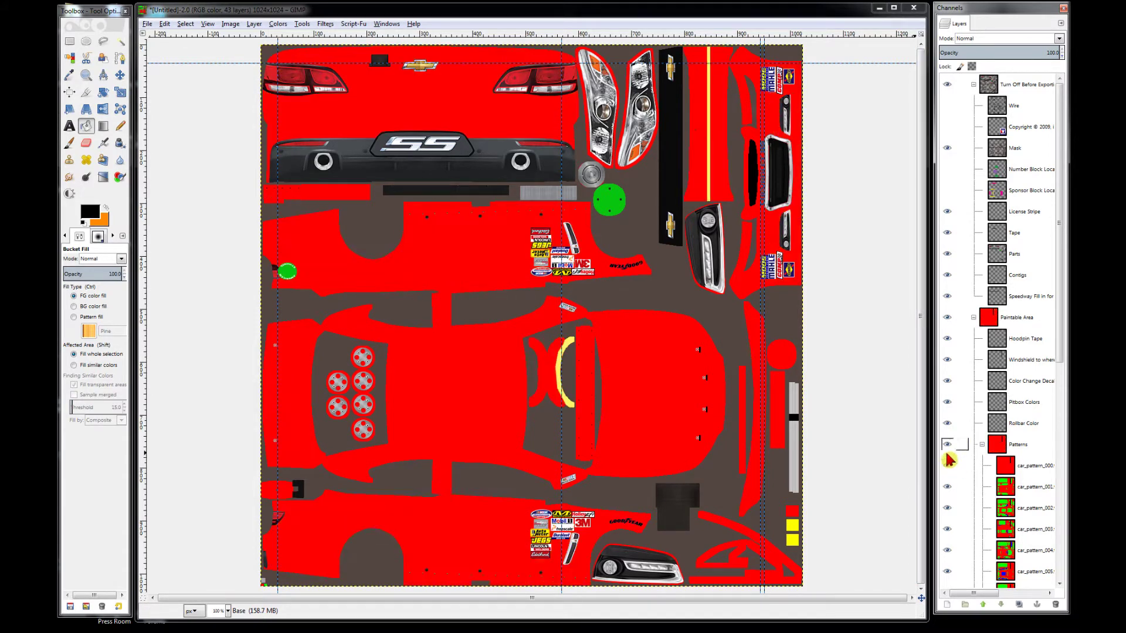
left_click(948, 446)
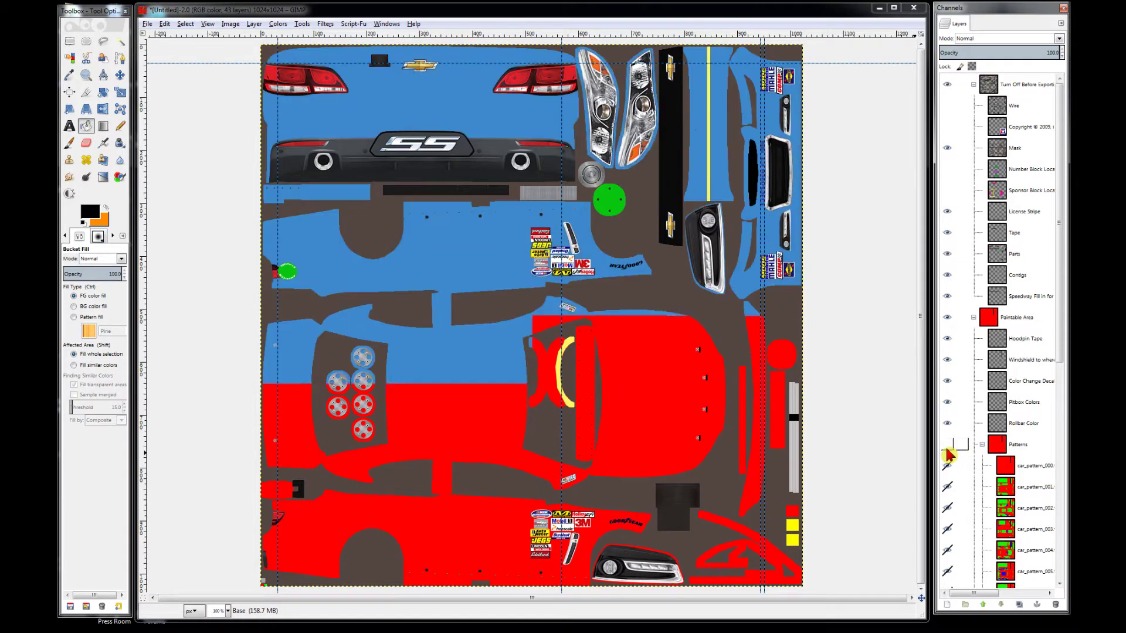
Step: Switch to Chrome and open the forum topic "[TUTORIAL] Recoloring the templates' RGB patterns" from General Painting Discussion
mouse_move(697, 631)
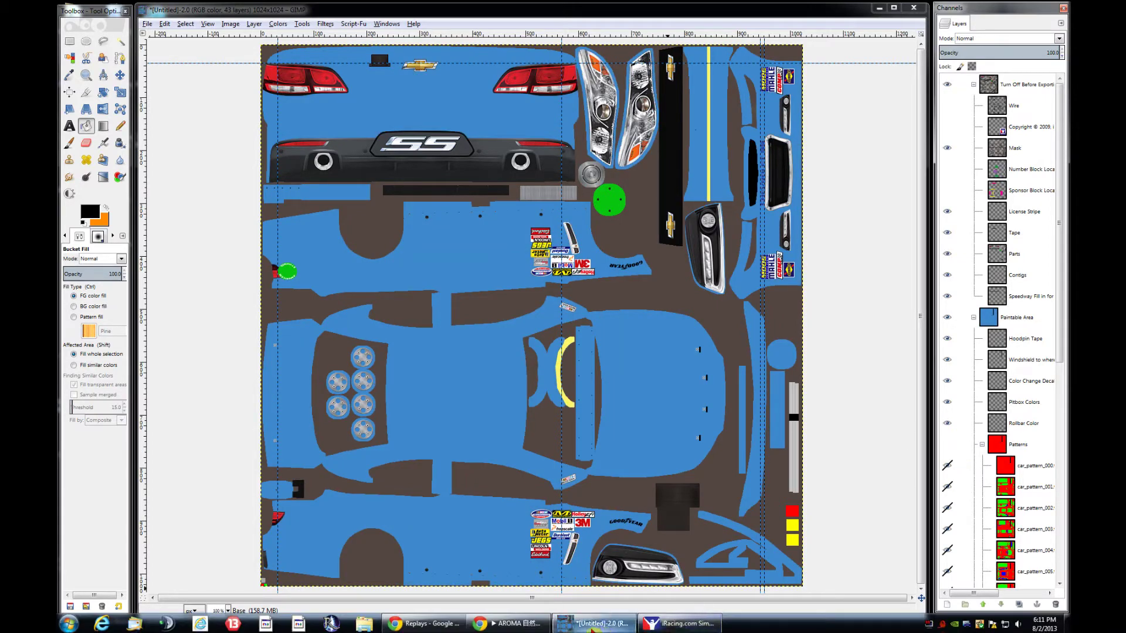
left_click(417, 624)
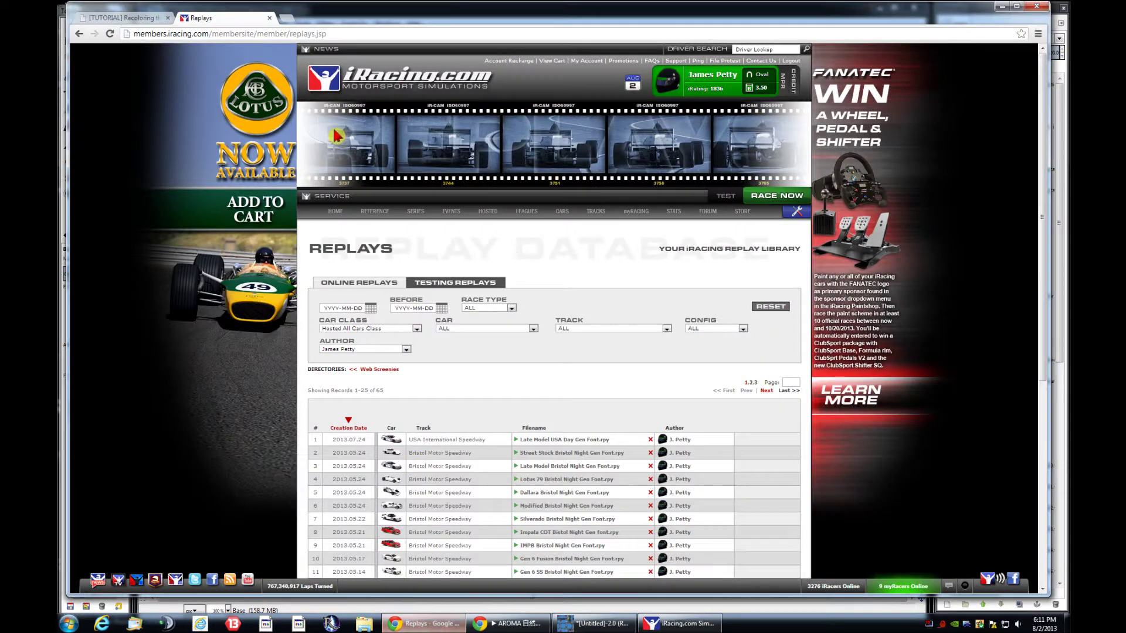
left_click(158, 20)
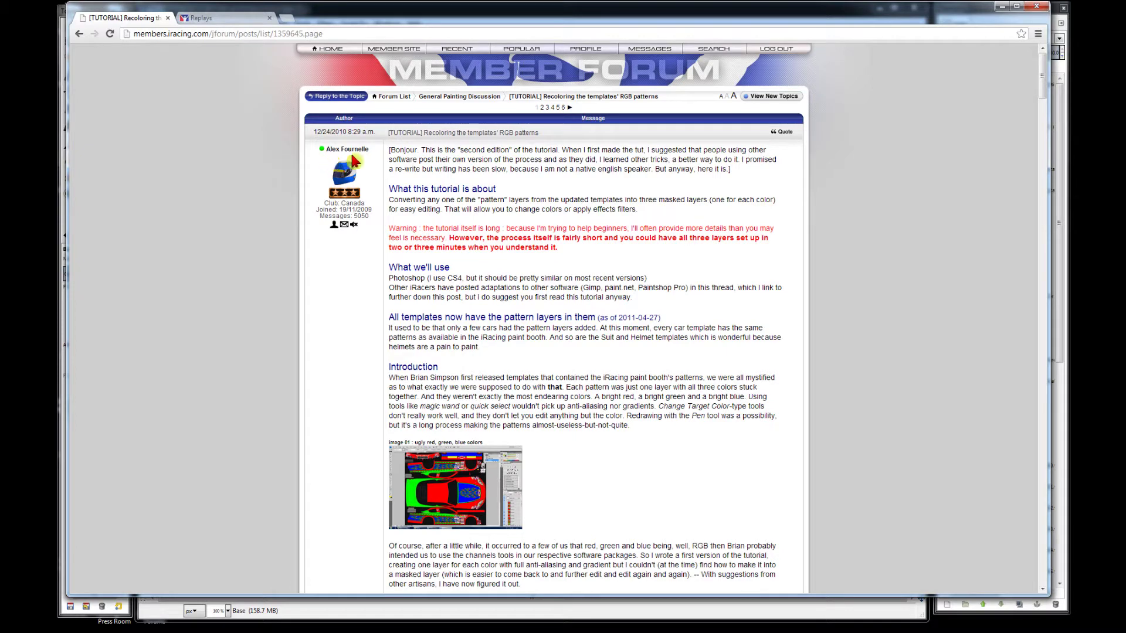
left_click(446, 97)
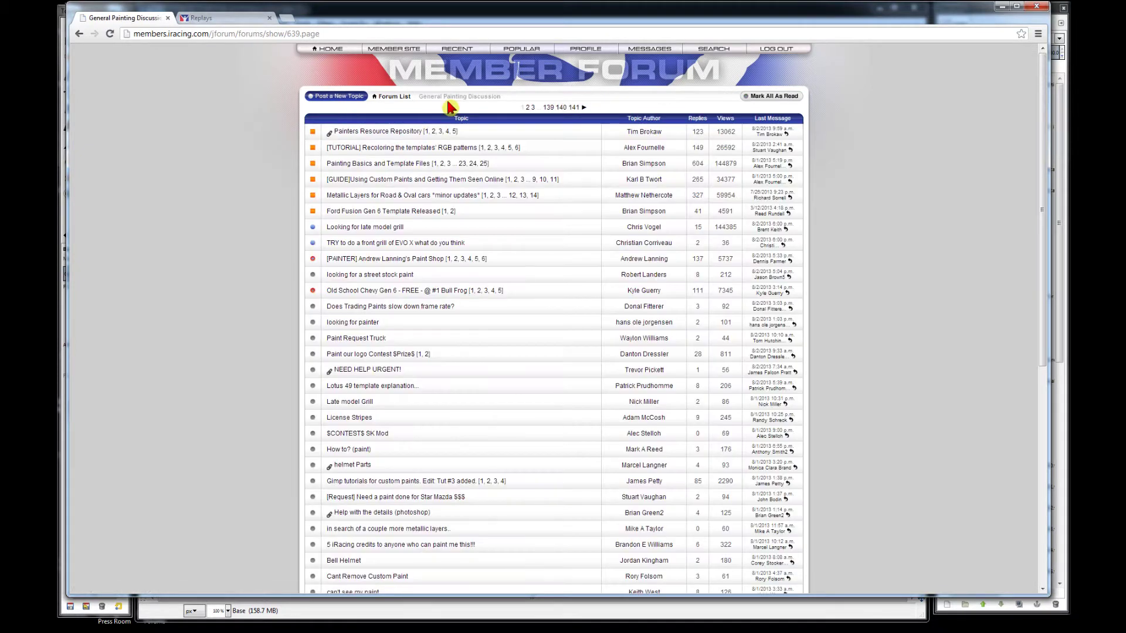
left_click(410, 150)
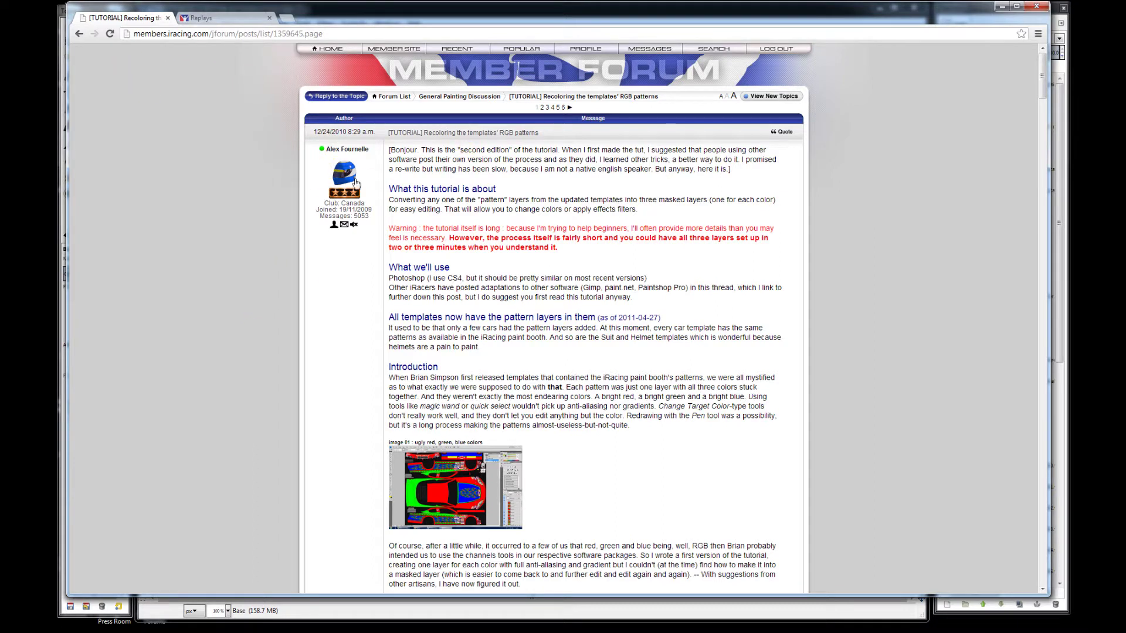
Step: Skim the tutorial's introduction and preparation steps, and return to the car template in GIMP
scroll(309, 281, "down", 8)
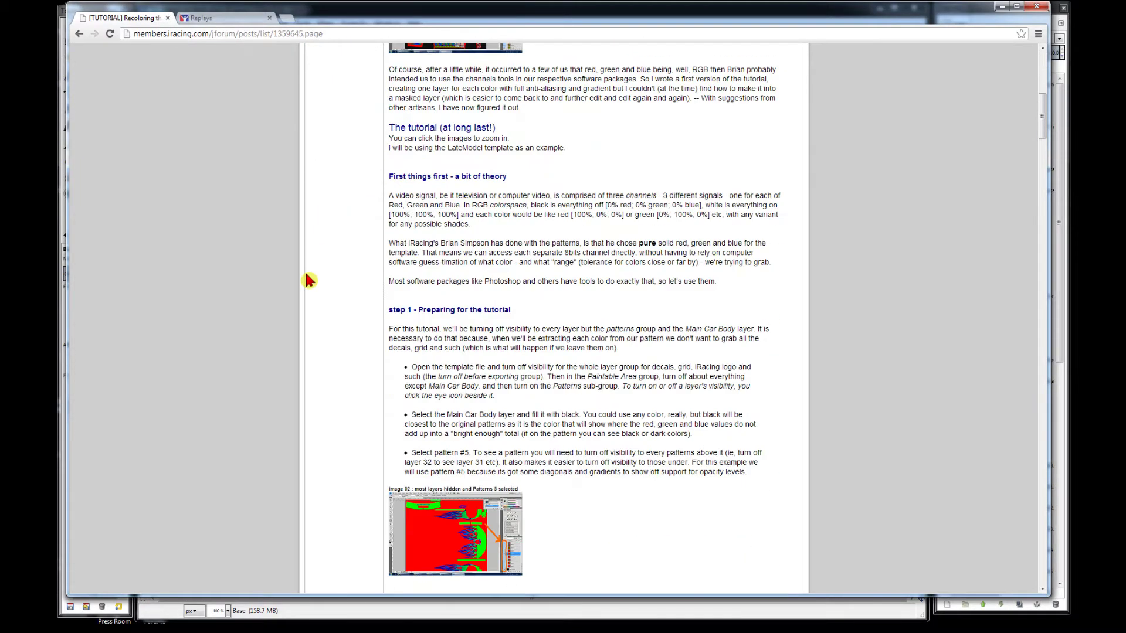
scroll(309, 280, "down", 5)
scroll(309, 280, "up", 13)
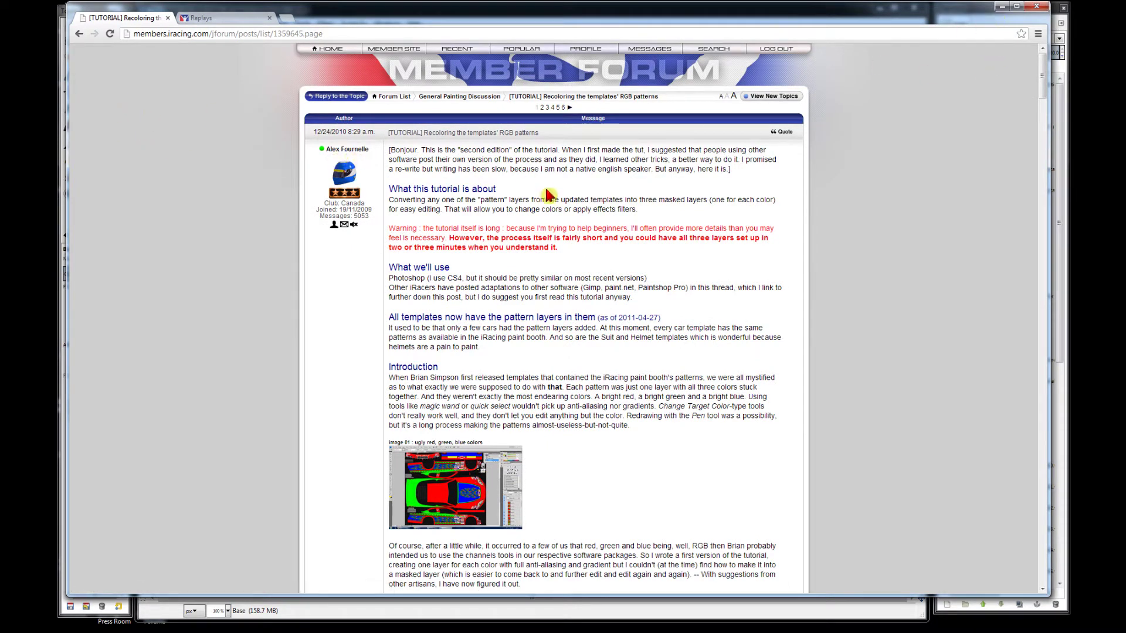
left_click(1003, 8)
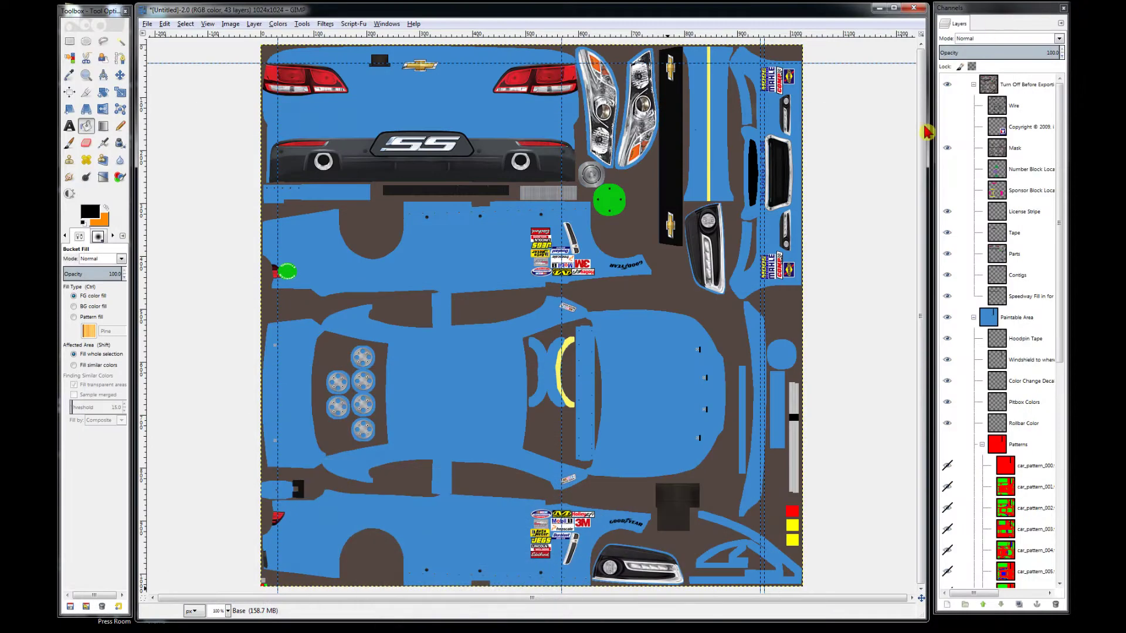
Step: Show the Patterns group without car_pattern_000, hide the Turn Off Before Exporting group, and select the car_pattern_001 layer
left_click(947, 444)
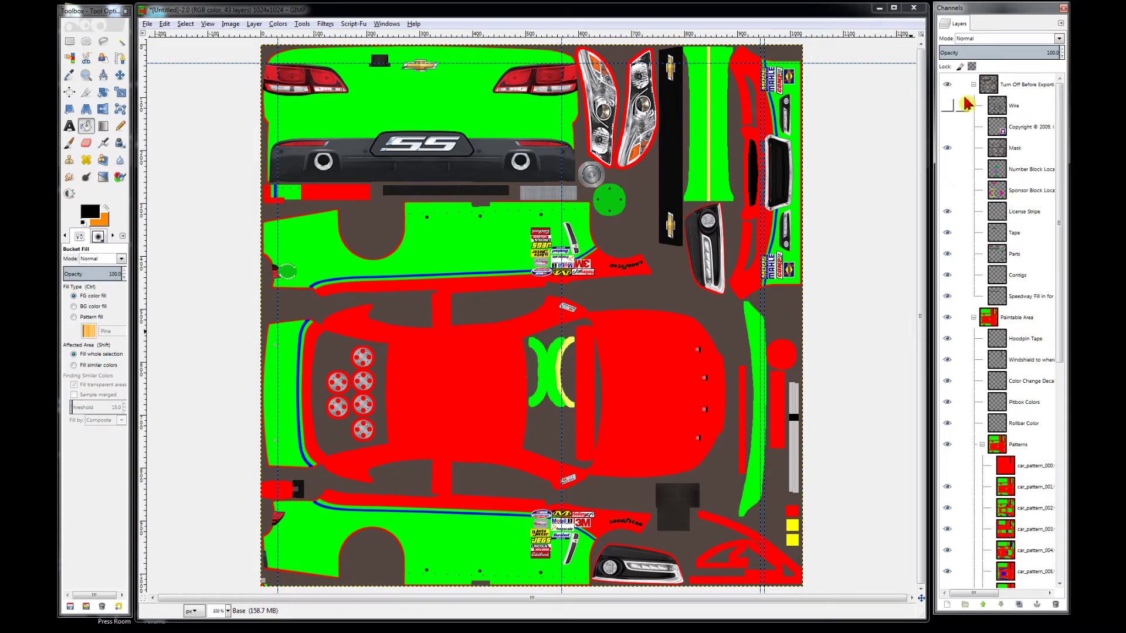
left_click(946, 84)
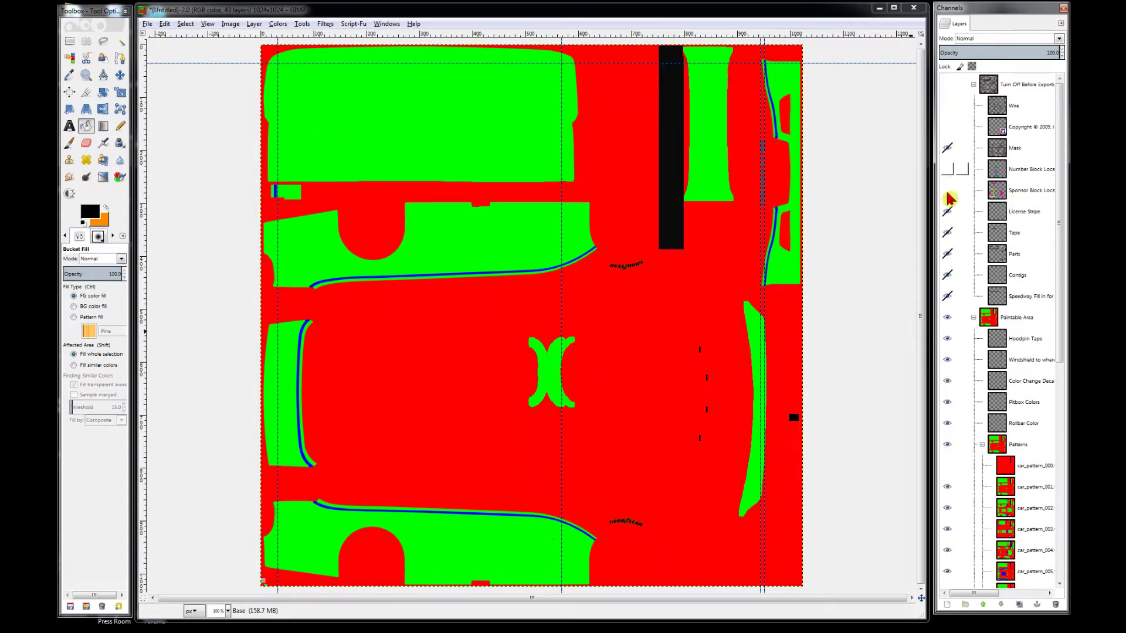
left_click(1008, 495)
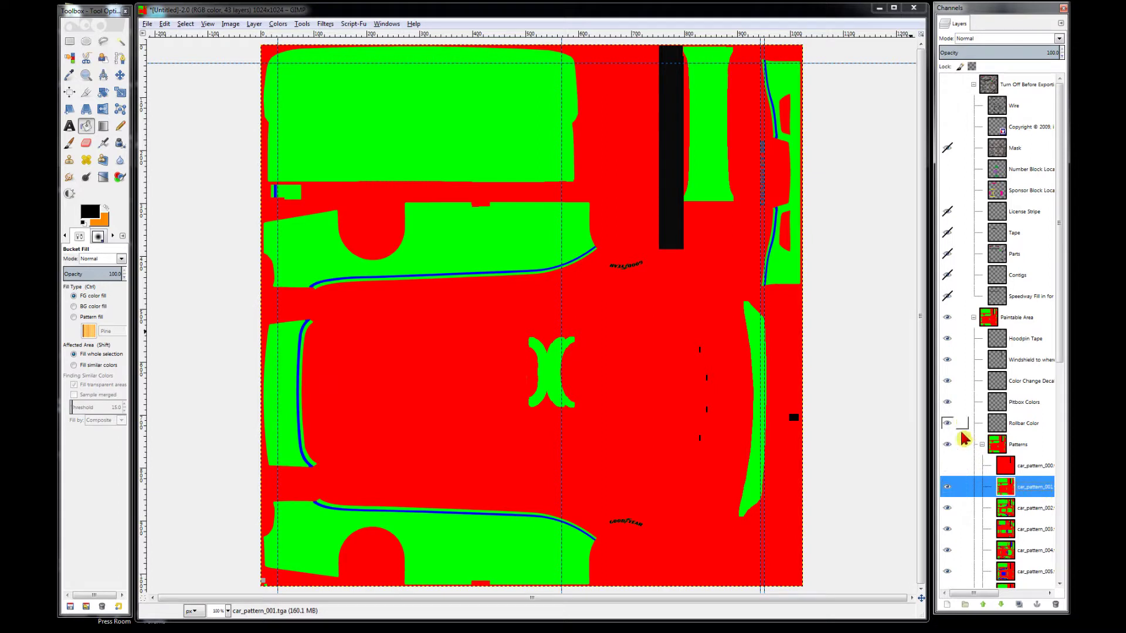
Step: Hide the Rollbar Color, Pitbox Colors, Color Change, windshield and Hoodpin Tape layers in the Paintable Area group
left_click_drag(950, 404, 948, 366)
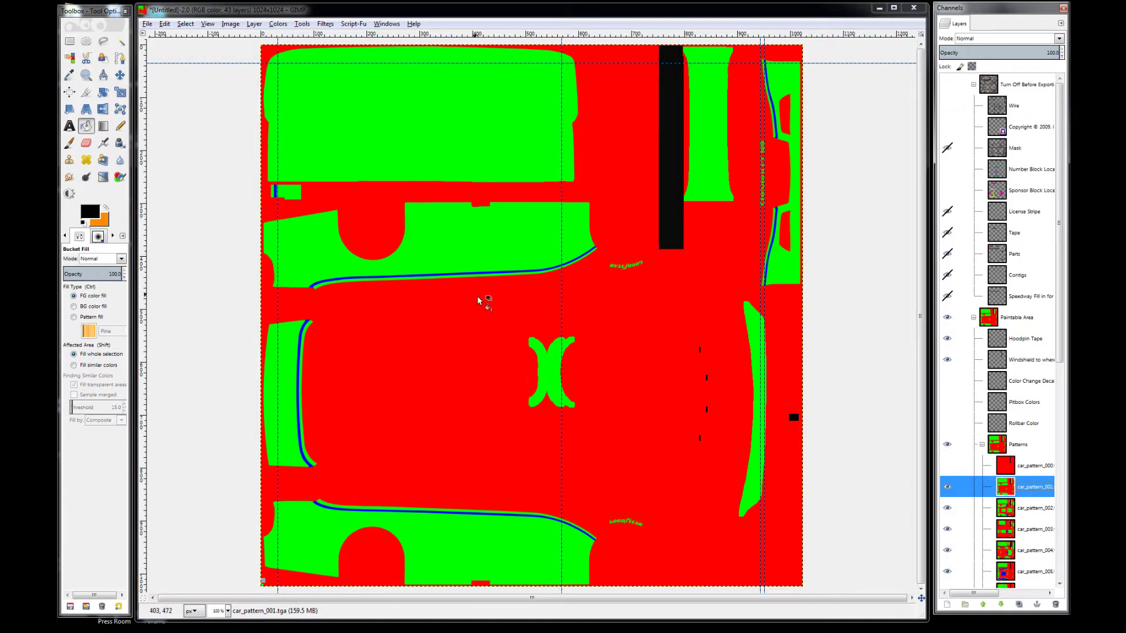
left_click(954, 381)
left_click(948, 359)
left_click(949, 340)
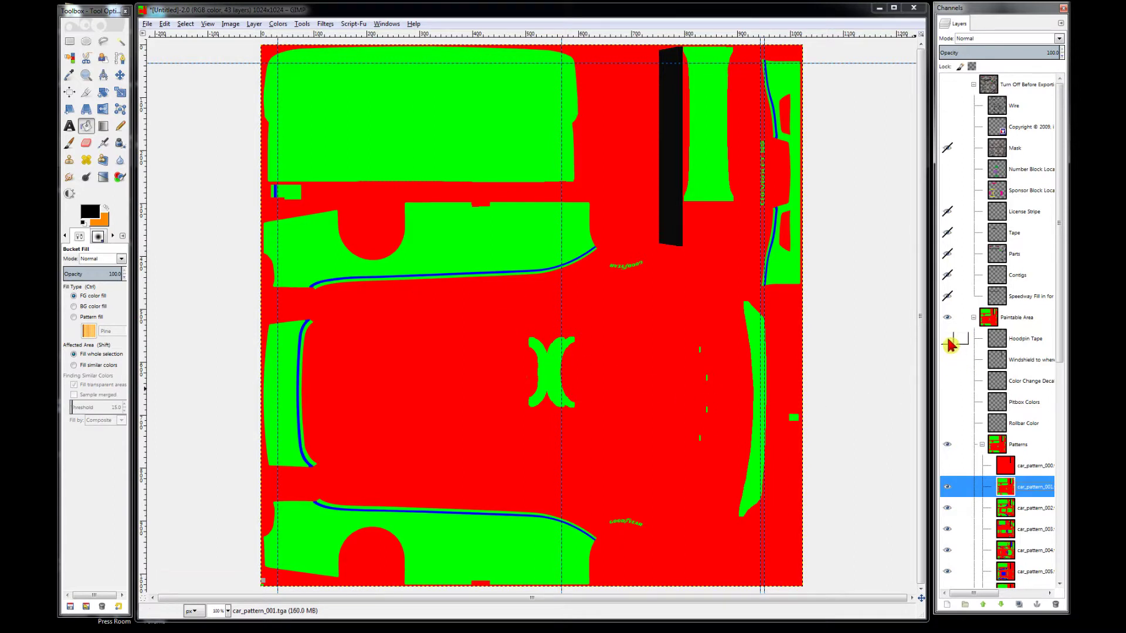
Step: Show the Hoodpin Tape, windshield and Color Change layers again, toggle Contigs to compare, and hide the three layers once more
left_click(948, 339)
left_click(947, 360)
left_click(947, 381)
left_click(948, 273)
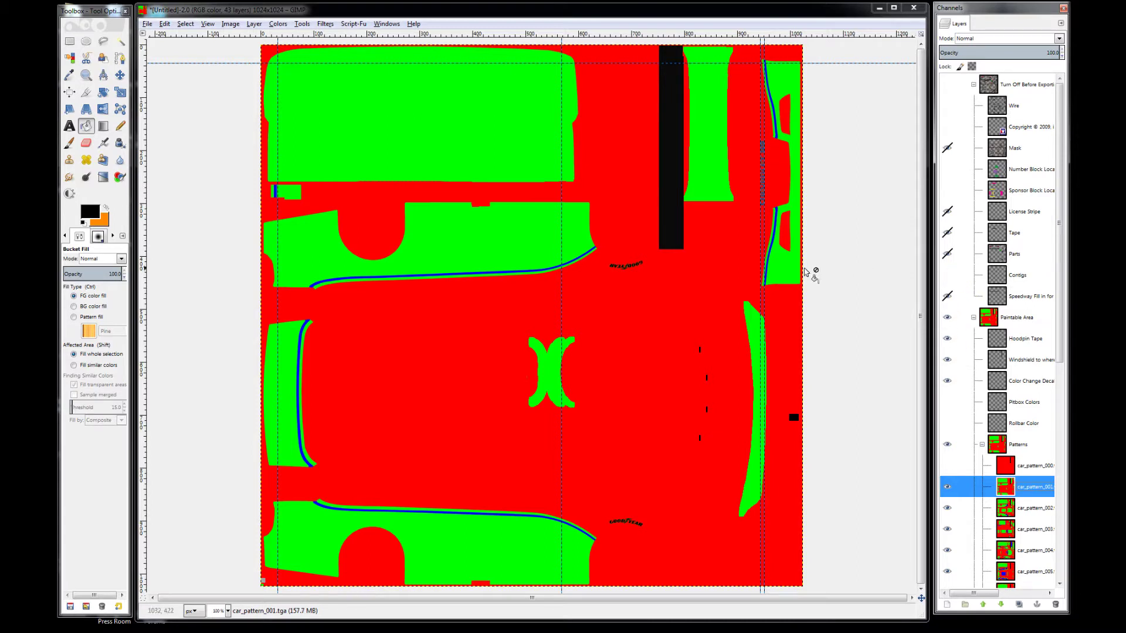
left_click(948, 275)
left_click(947, 359)
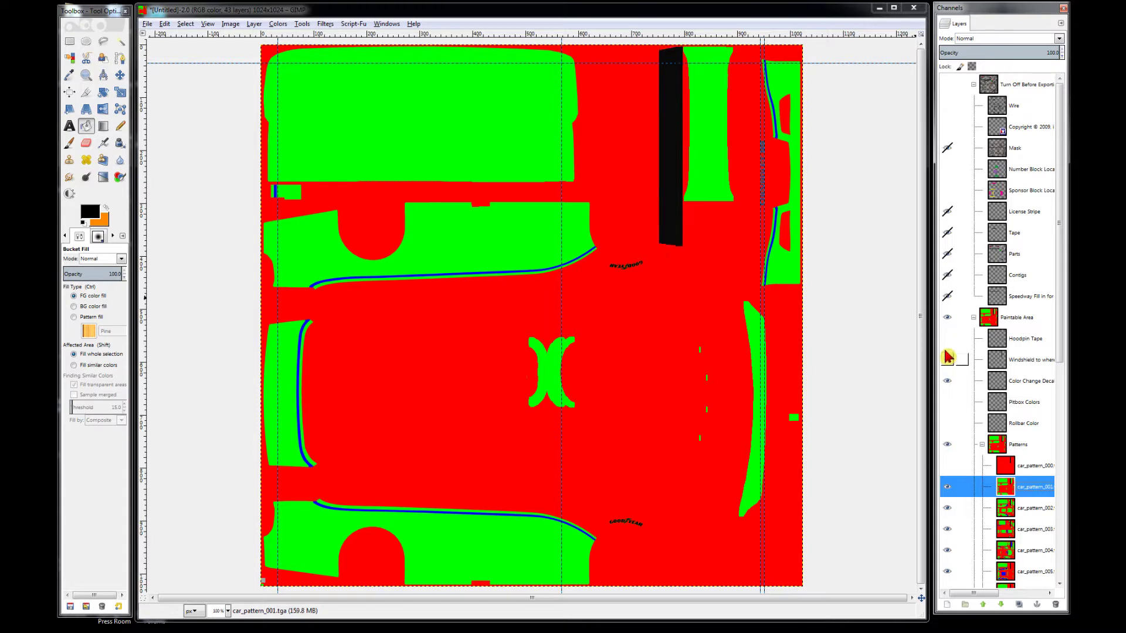
left_click(946, 381)
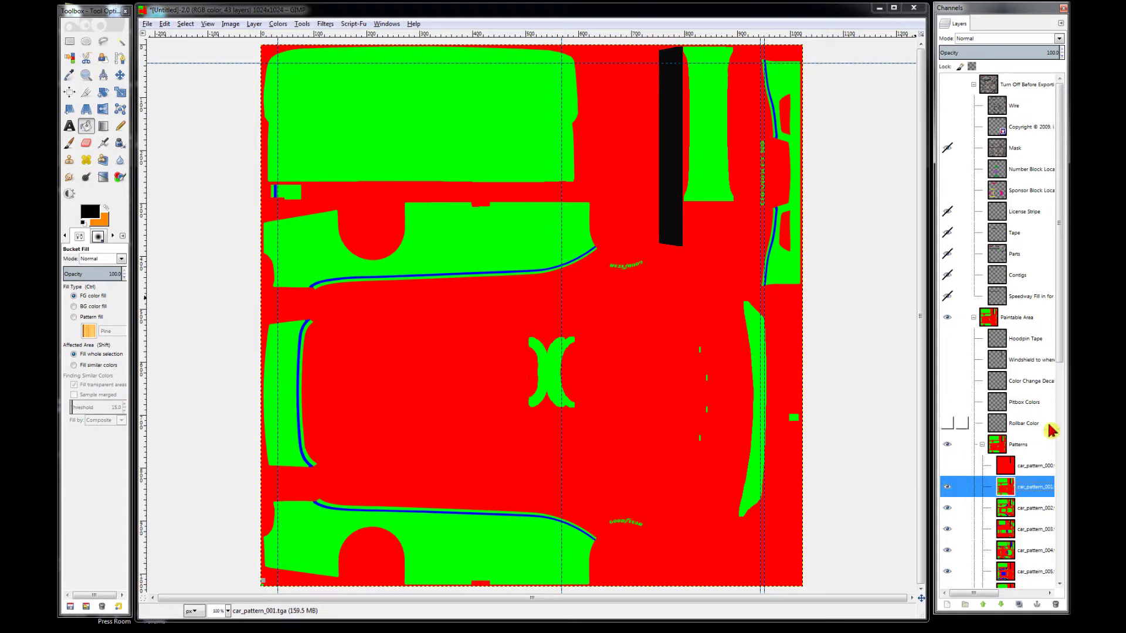
Step: Fill the Base layer at the end of the layer stack with black using Bucket Fill
left_click_drag(1063, 360, 1058, 592)
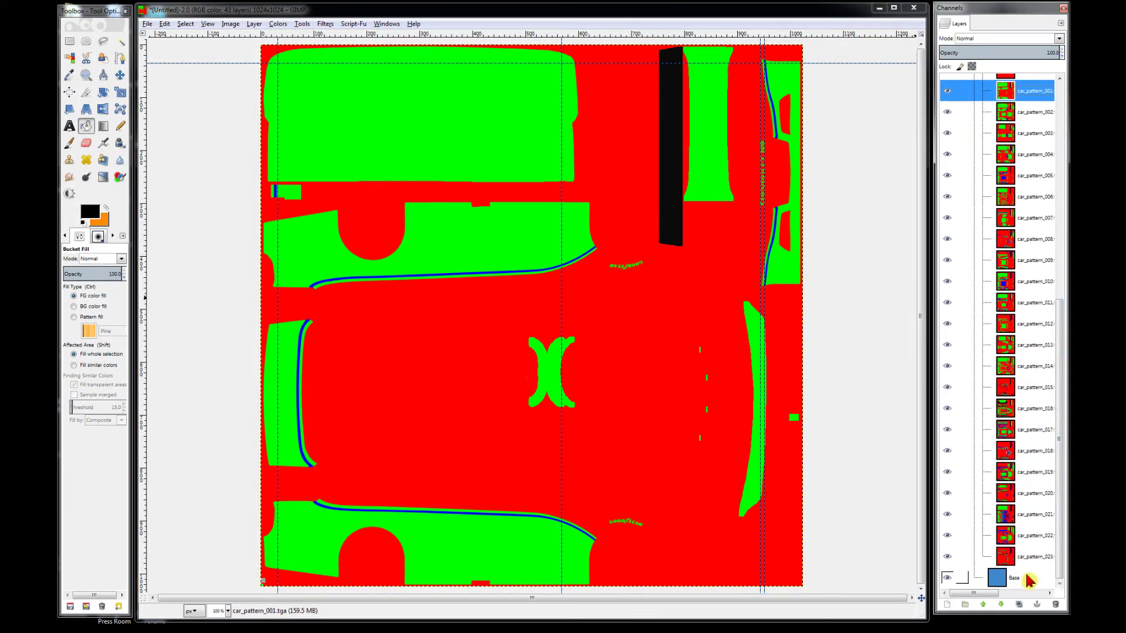
left_click(1029, 585)
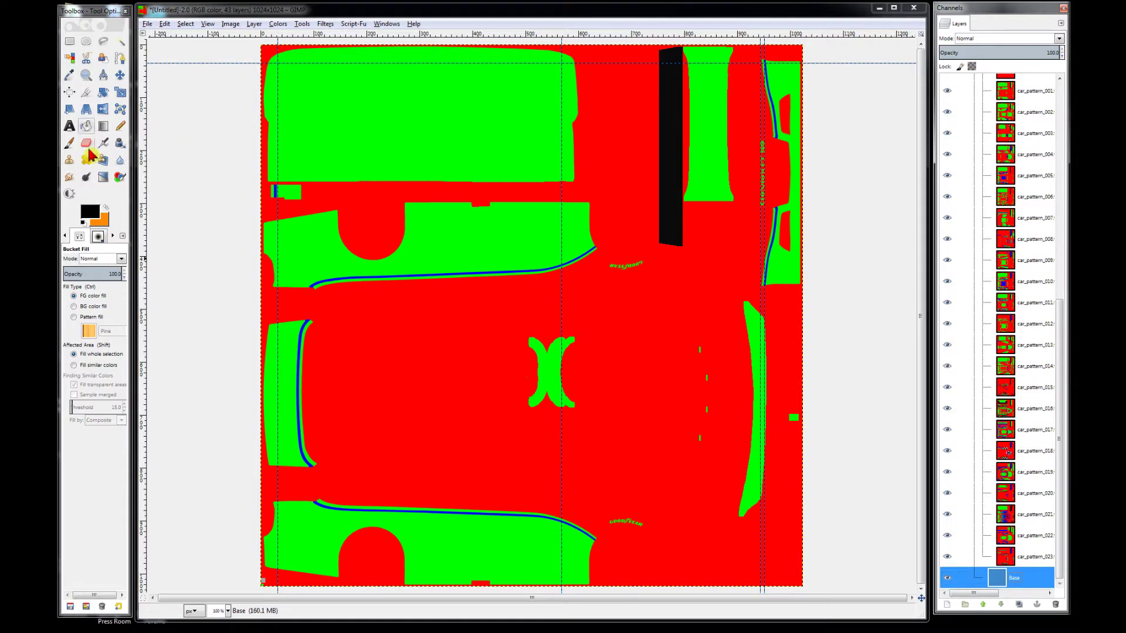
left_click(468, 385)
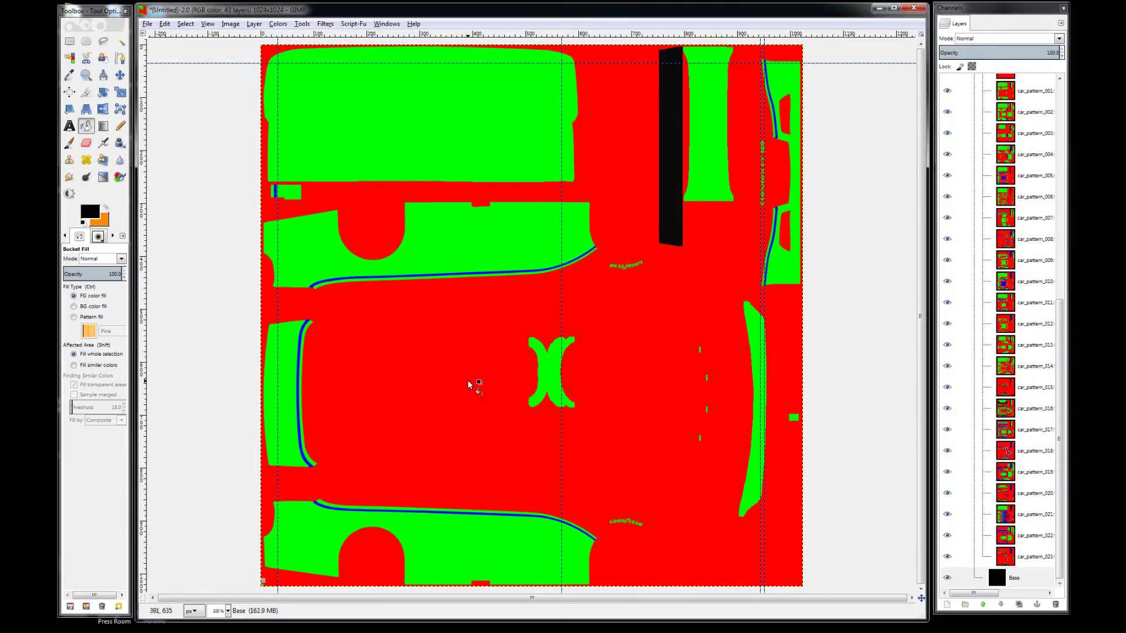
Step: Open the Channels dialog and dock it beside the Layers dialog
scroll(983, 289, "up", 5)
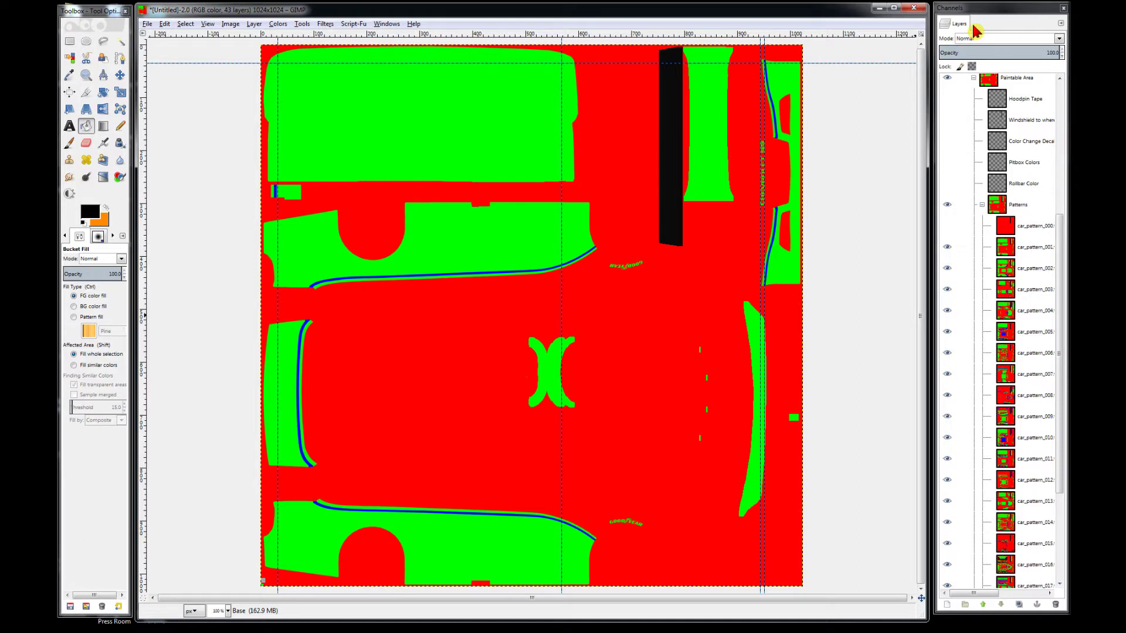
left_click(381, 27)
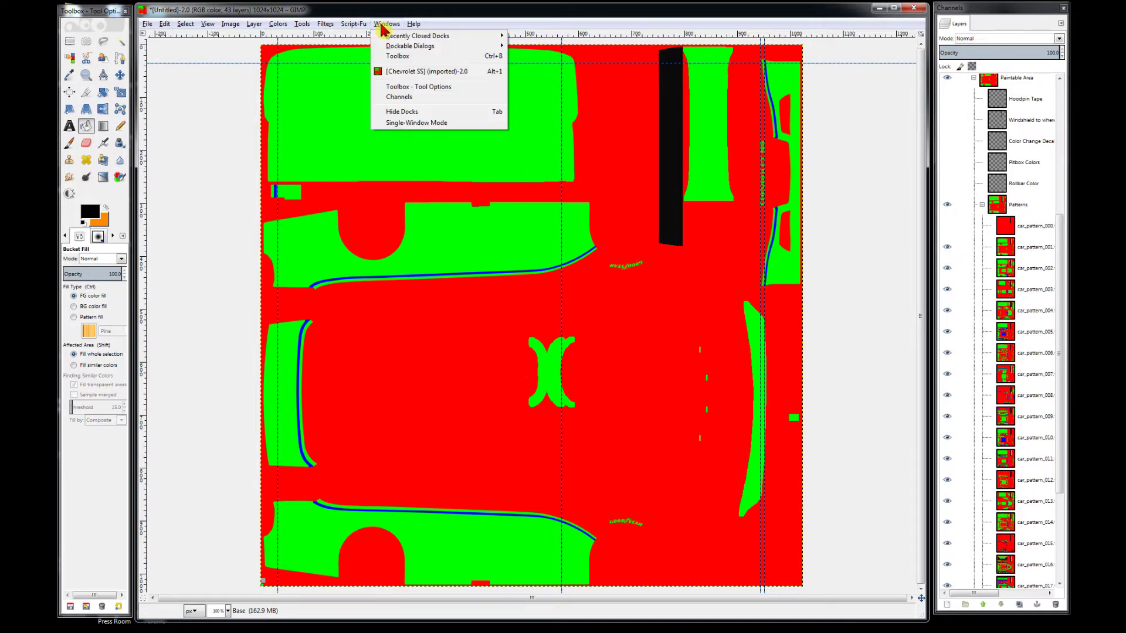
mouse_move(417, 48)
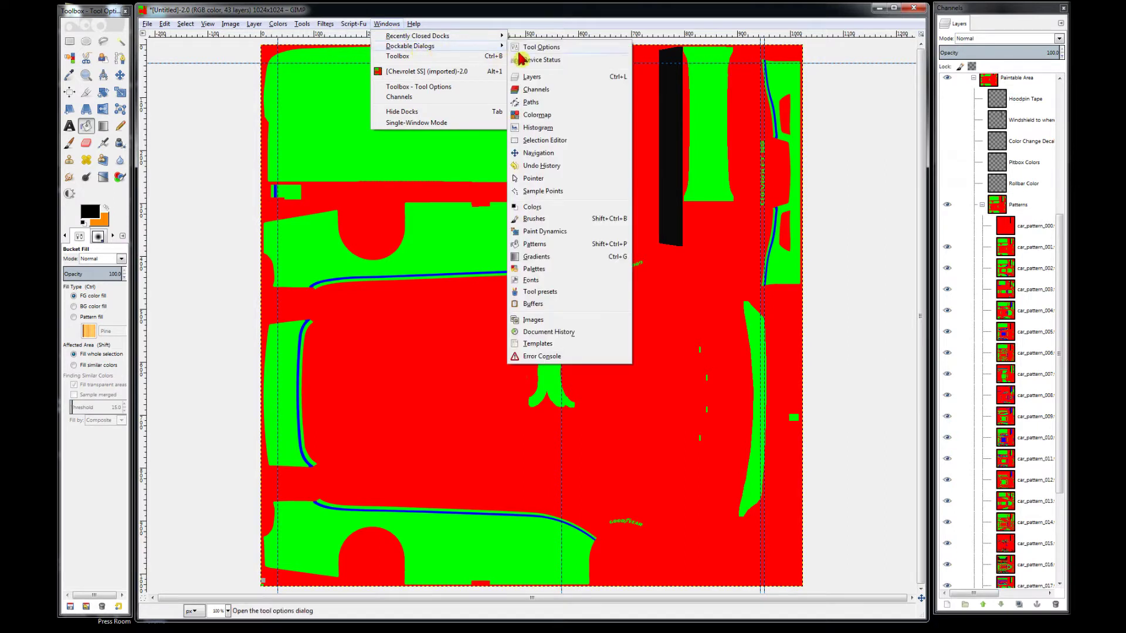
left_click(543, 93)
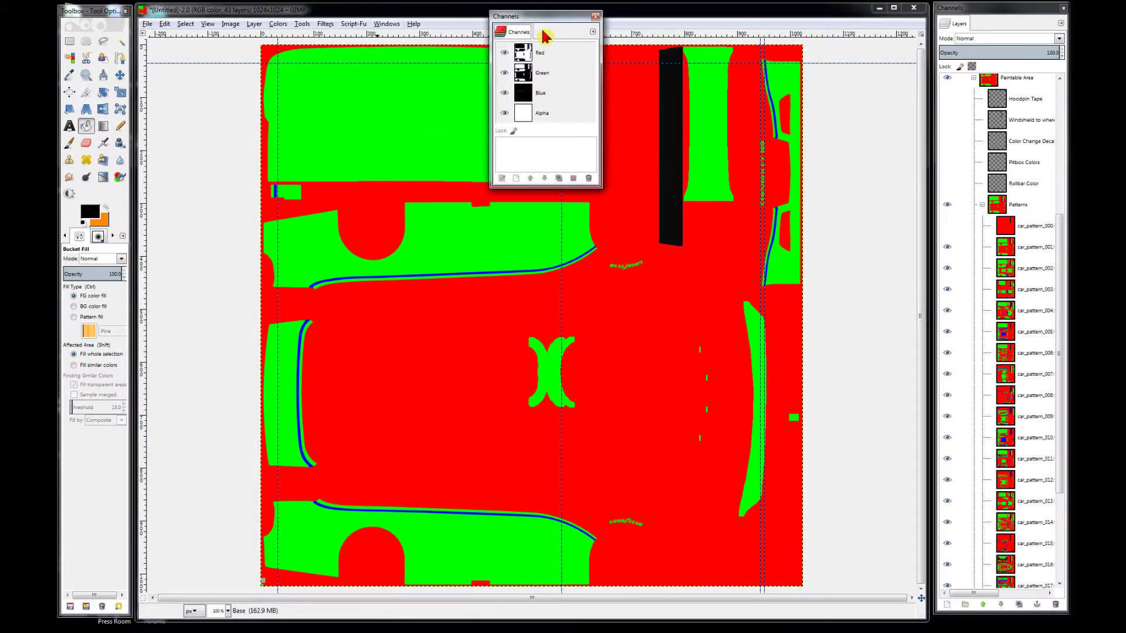
left_click_drag(512, 34, 972, 22)
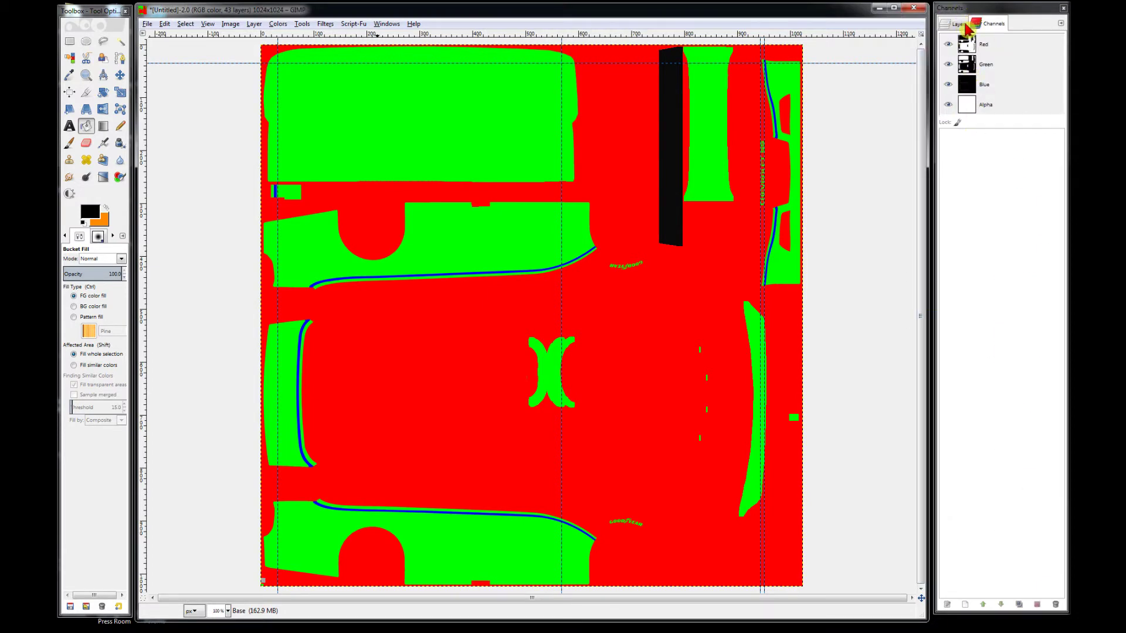
Step: Hide the car_pattern_002 through car_pattern_023 layers in the Patterns group, leaving car_pattern_001 as the only pattern shown
left_click(965, 25)
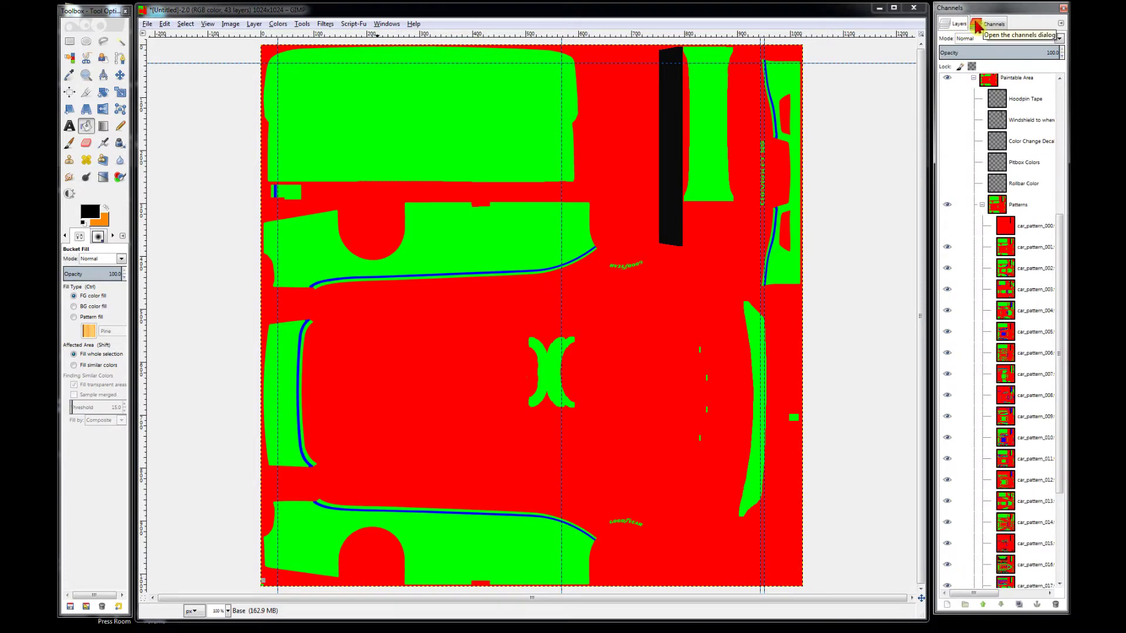
left_click(990, 25)
left_click(963, 26)
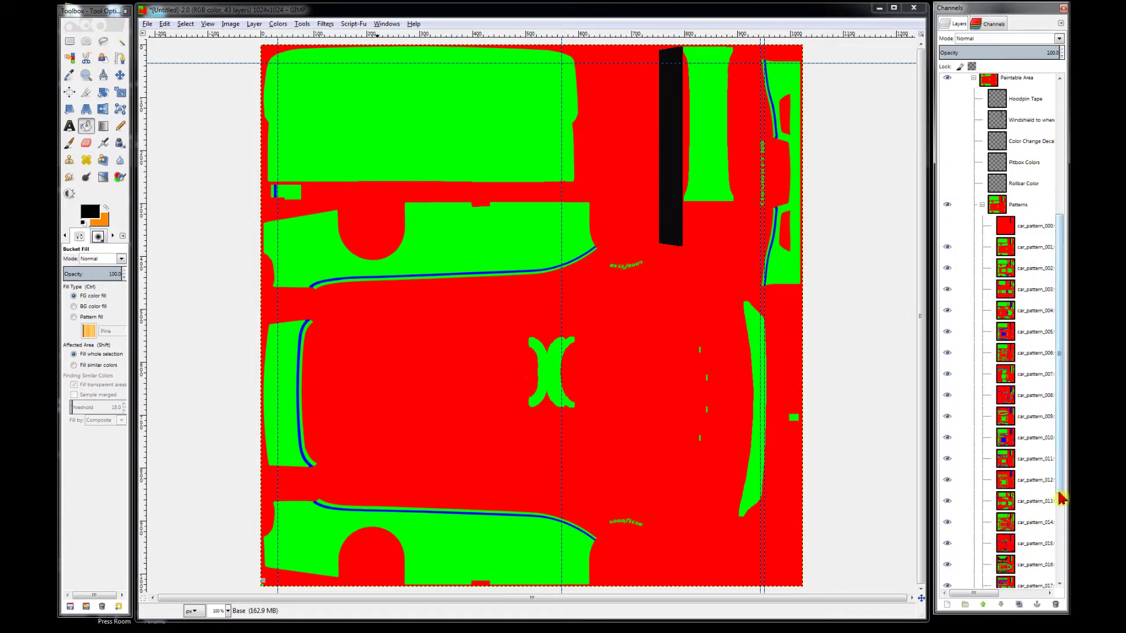
scroll(1061, 497, "down", 5)
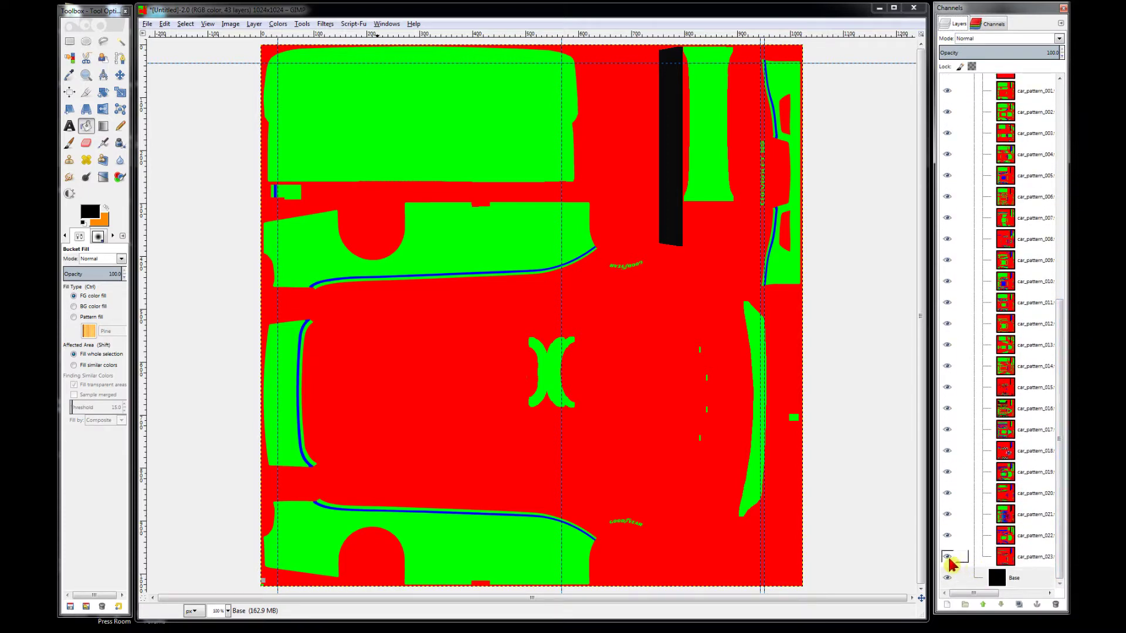
left_click_drag(947, 559, 950, 184)
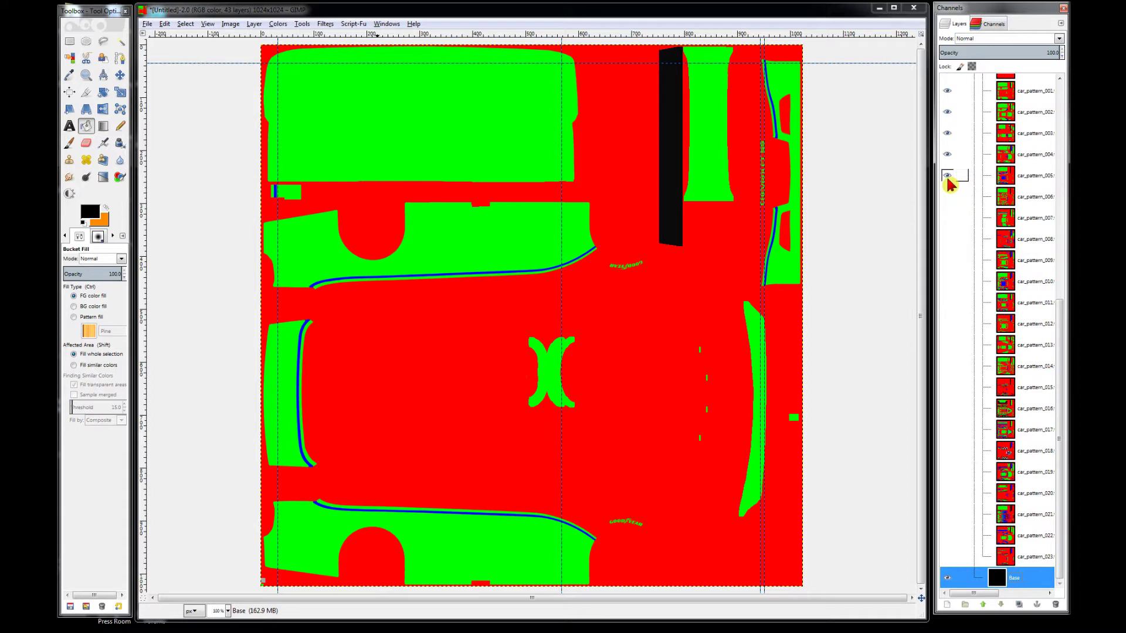
scroll(950, 183, "up", 5)
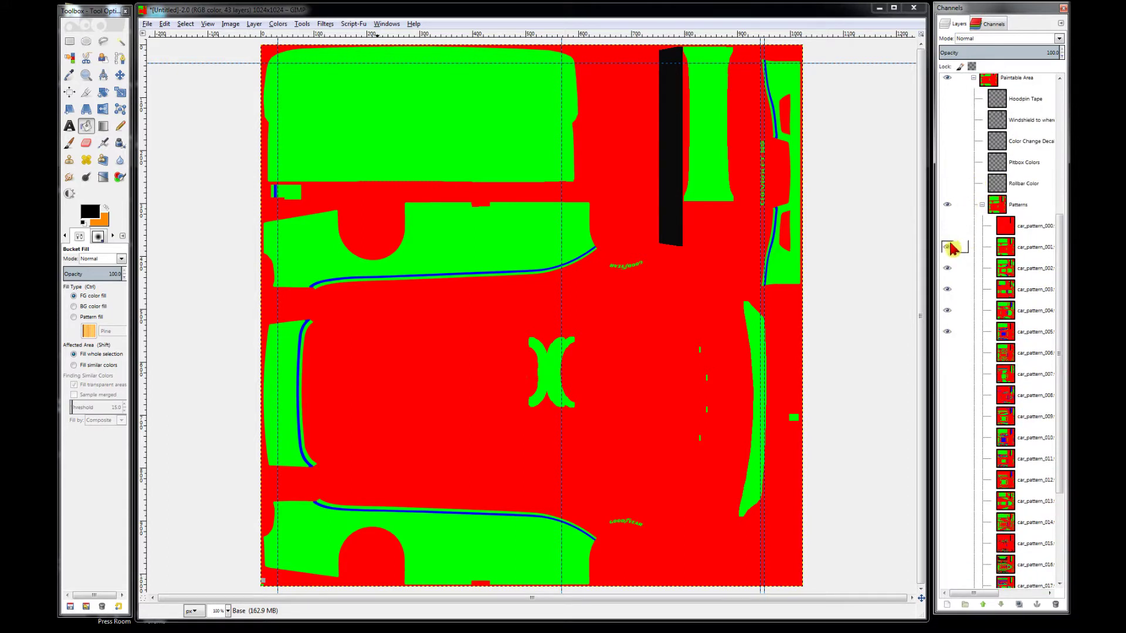
left_click(950, 251)
left_click(950, 267)
left_click(950, 289)
left_click(948, 311)
left_click(948, 332)
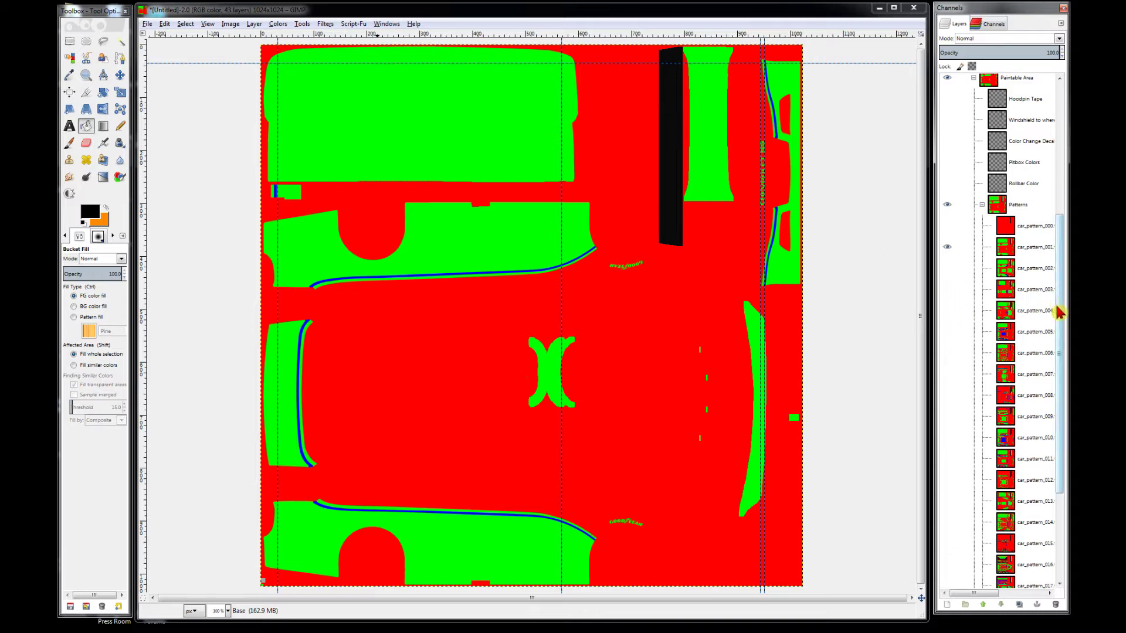
left_click_drag(1061, 316, 1038, 169)
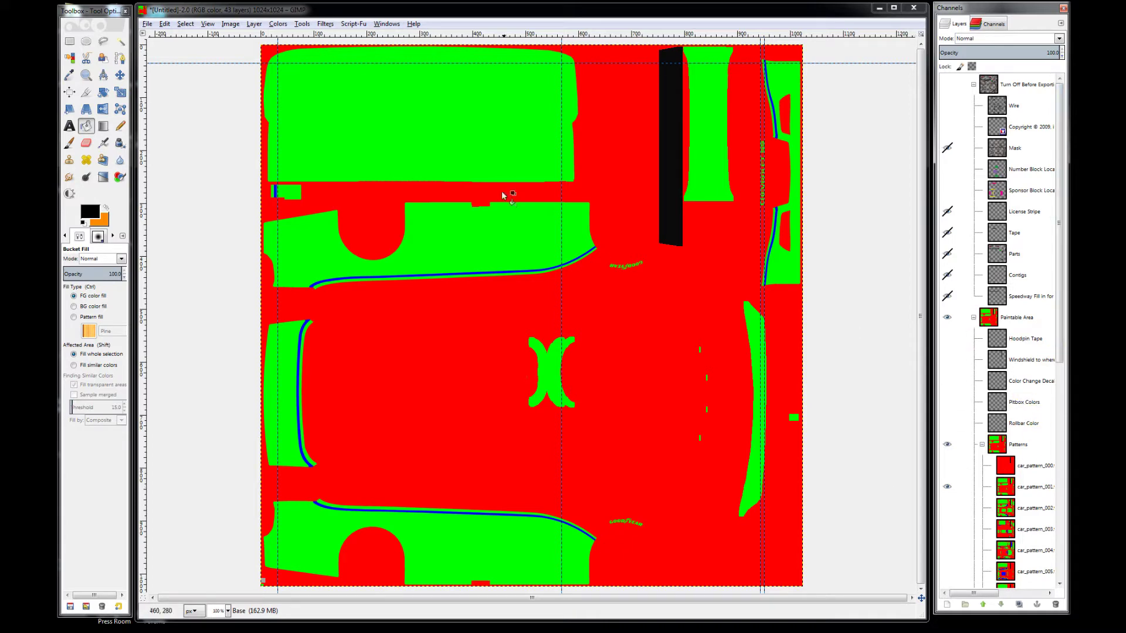
Step: Start exporting the image and browse to the paint folder inside Documents/iRacing
left_click(632, 24)
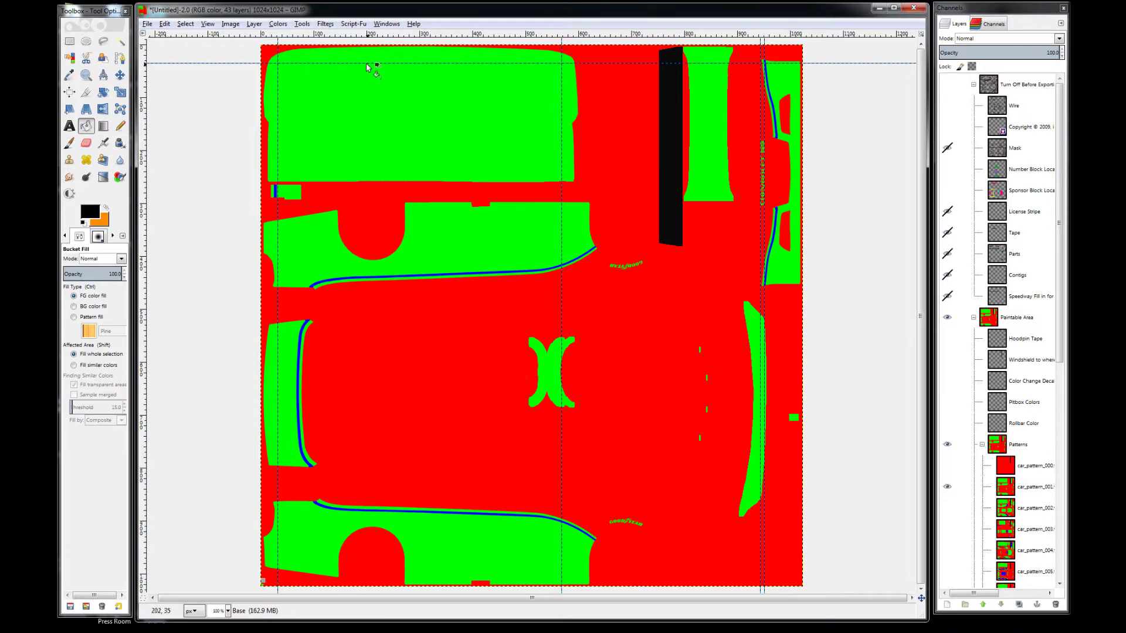
left_click(147, 24)
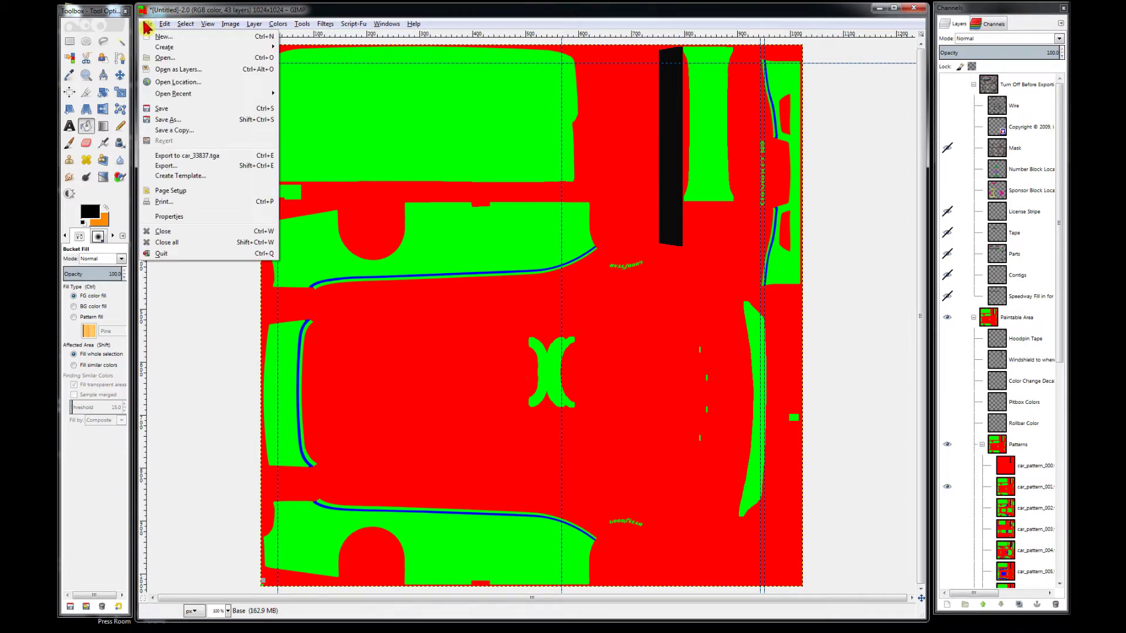
left_click(174, 167)
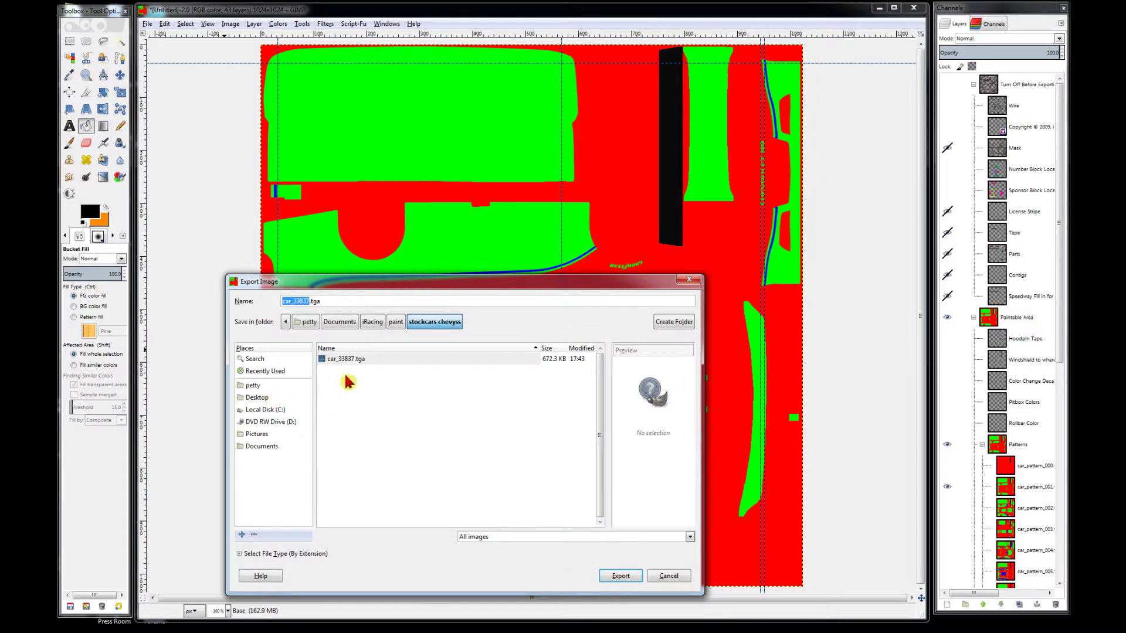
left_click(274, 449)
double_click(339, 482)
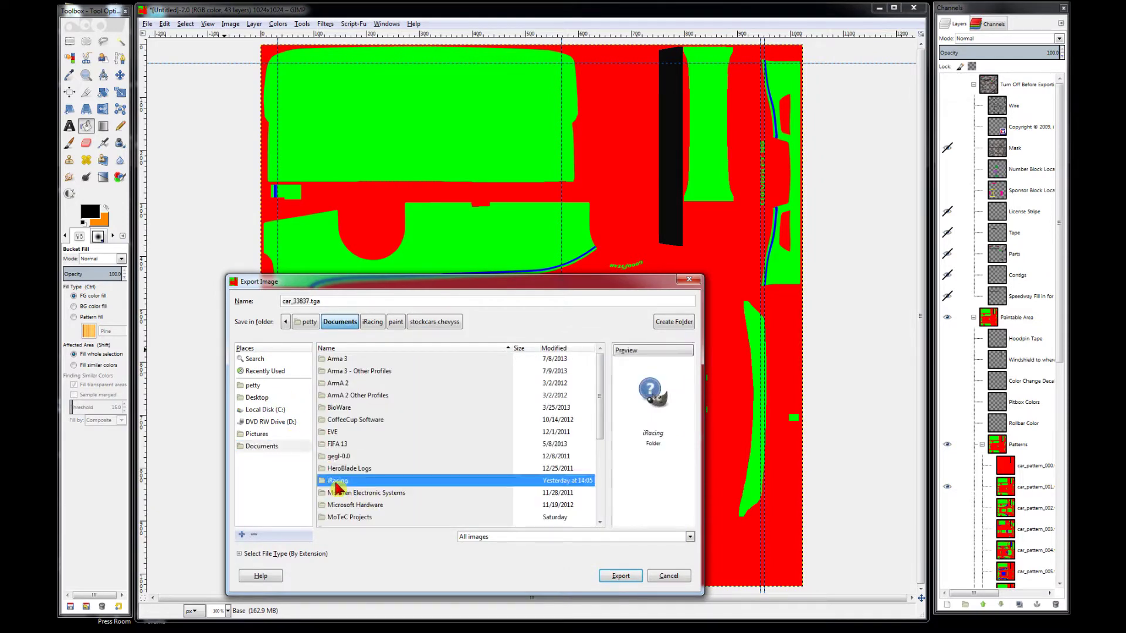
double_click(333, 396)
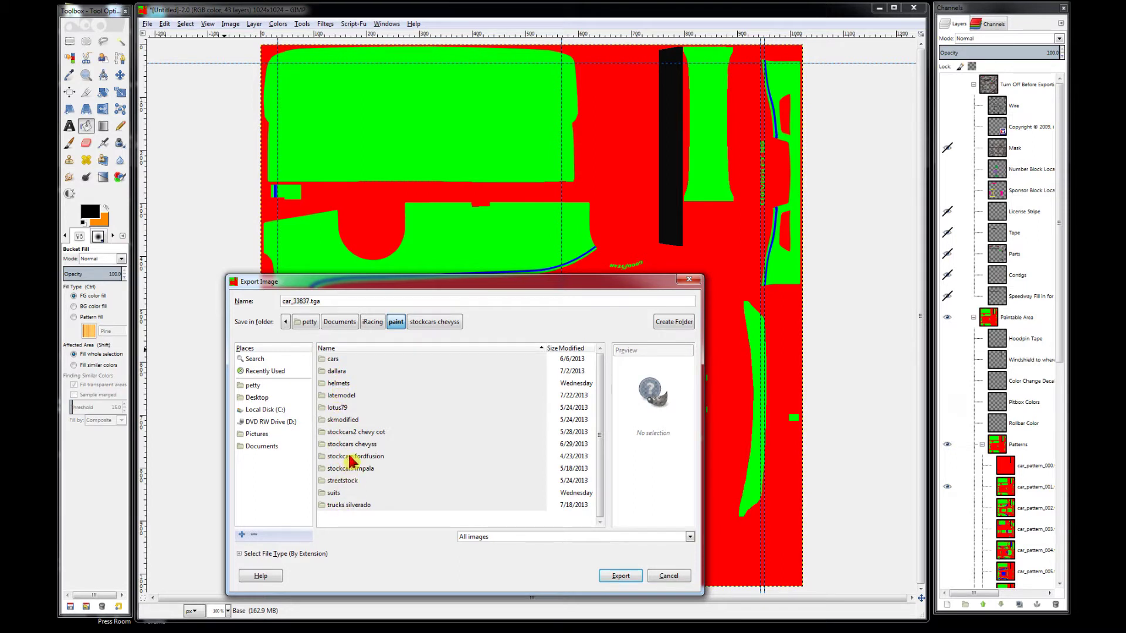
Step: Examine the cars and stockcars chevyss folders inside the paint folder and preview the existing car TGA file
double_click(333, 363)
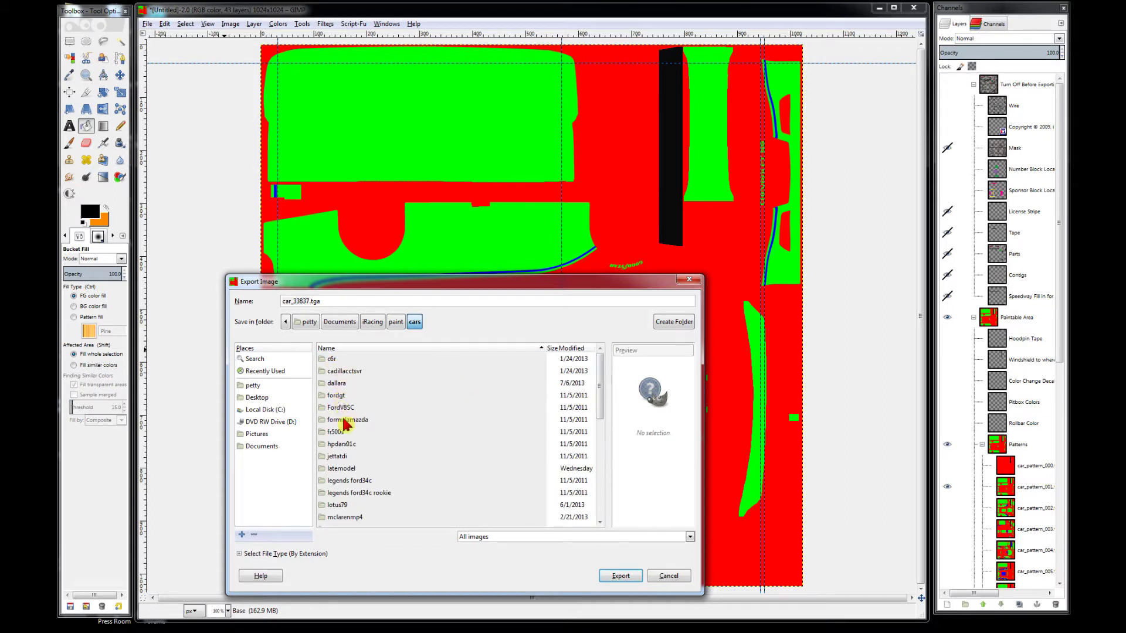
left_click(394, 326)
left_click(332, 374)
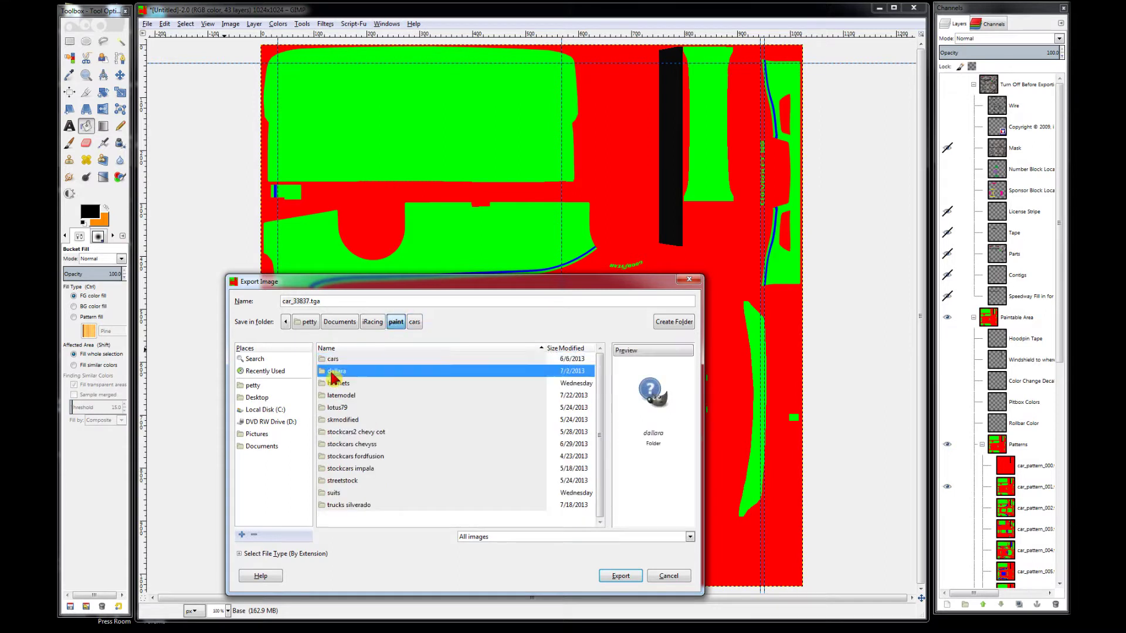
left_click(354, 444)
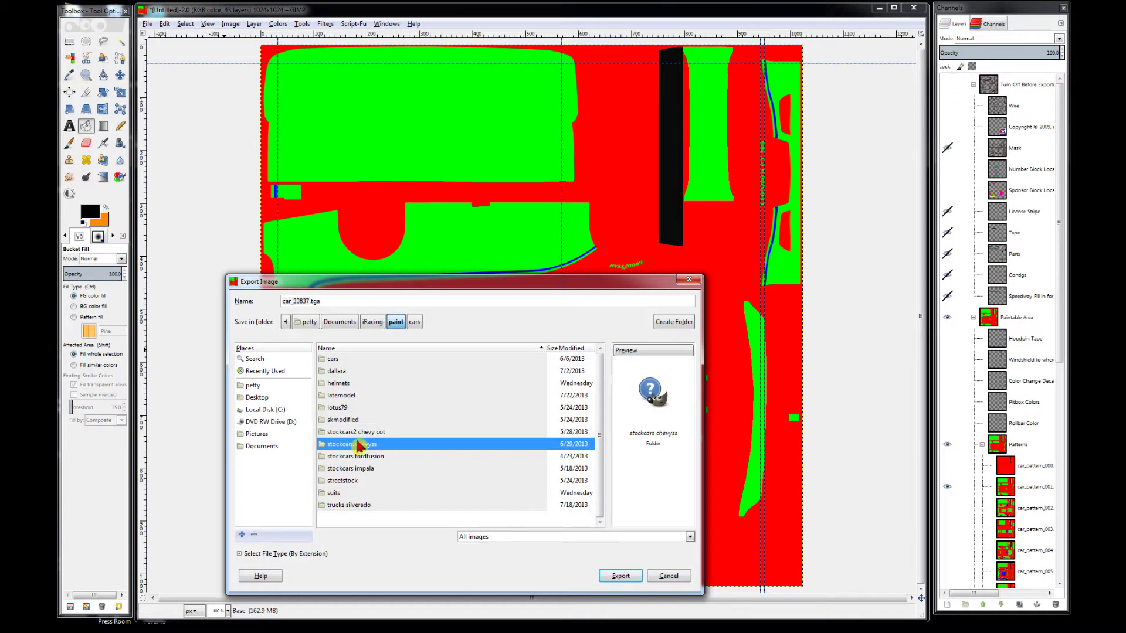
double_click(354, 443)
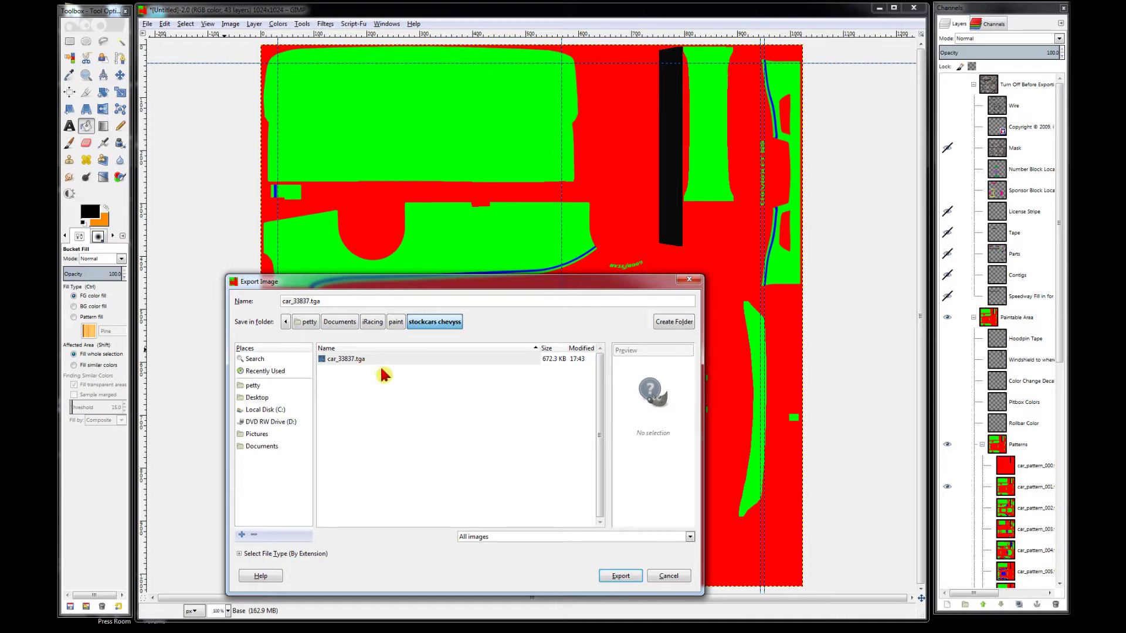
left_click(361, 367)
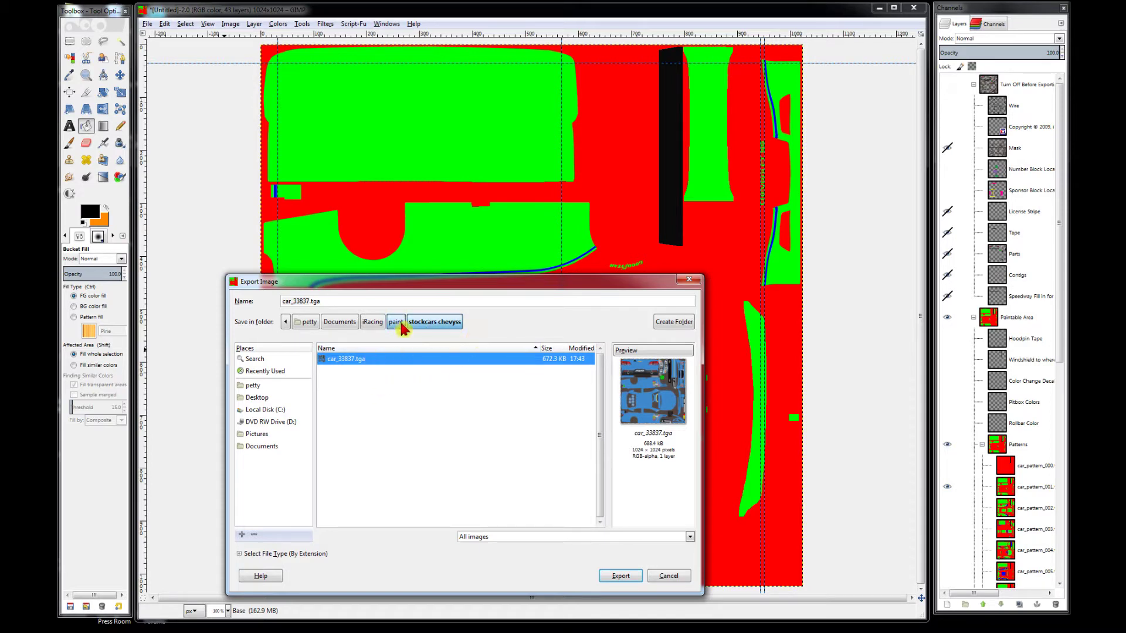
left_click(395, 323)
double_click(339, 360)
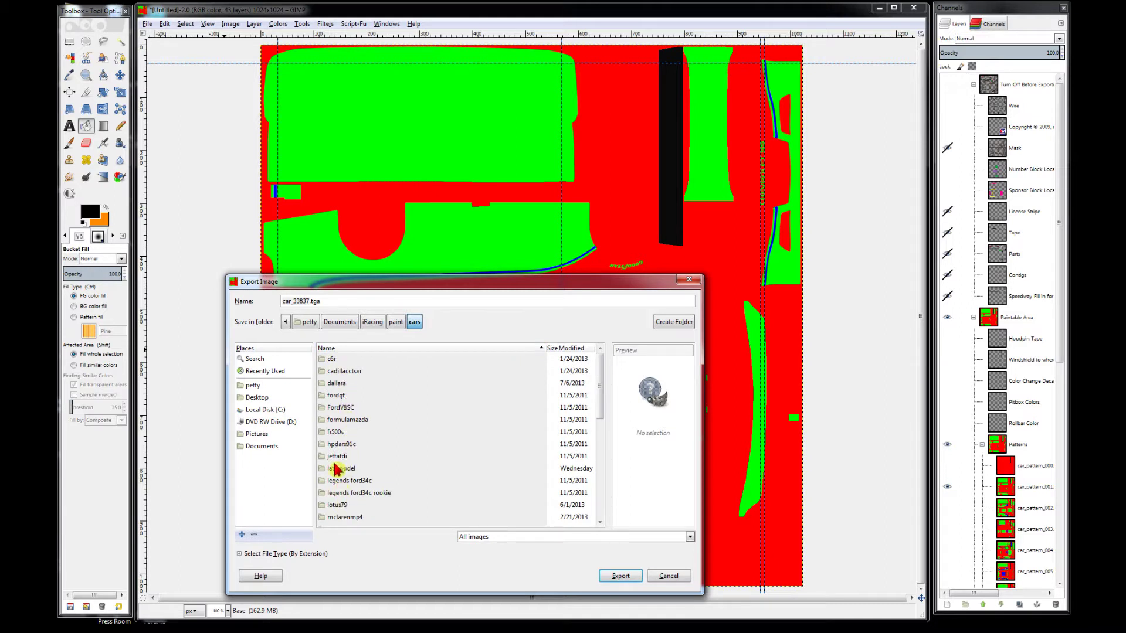
left_click(396, 322)
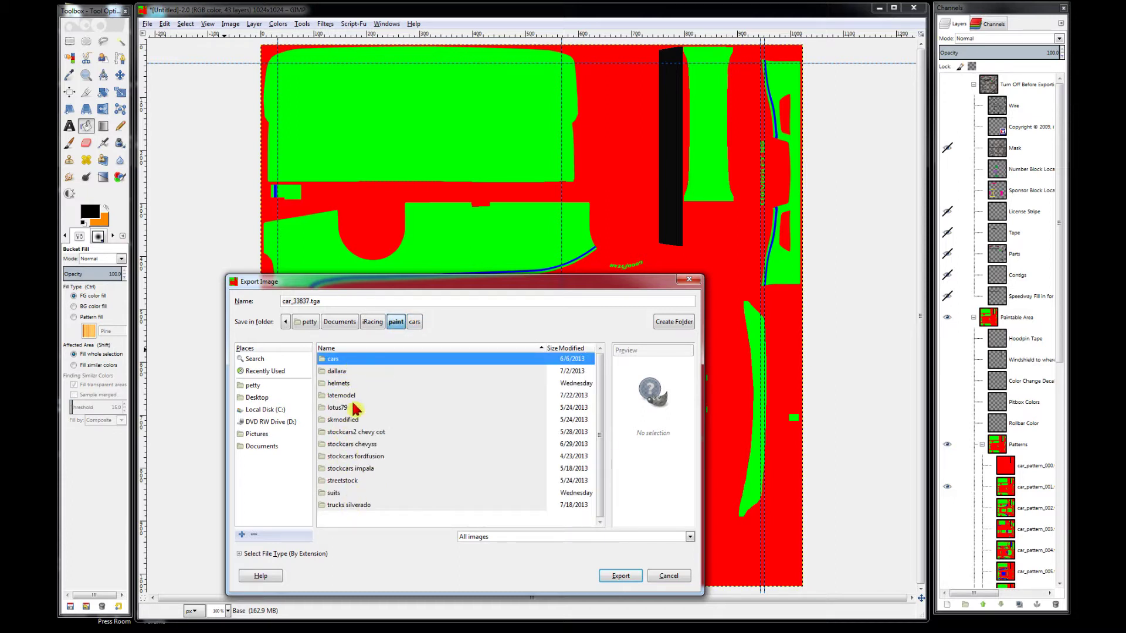
left_click(414, 322)
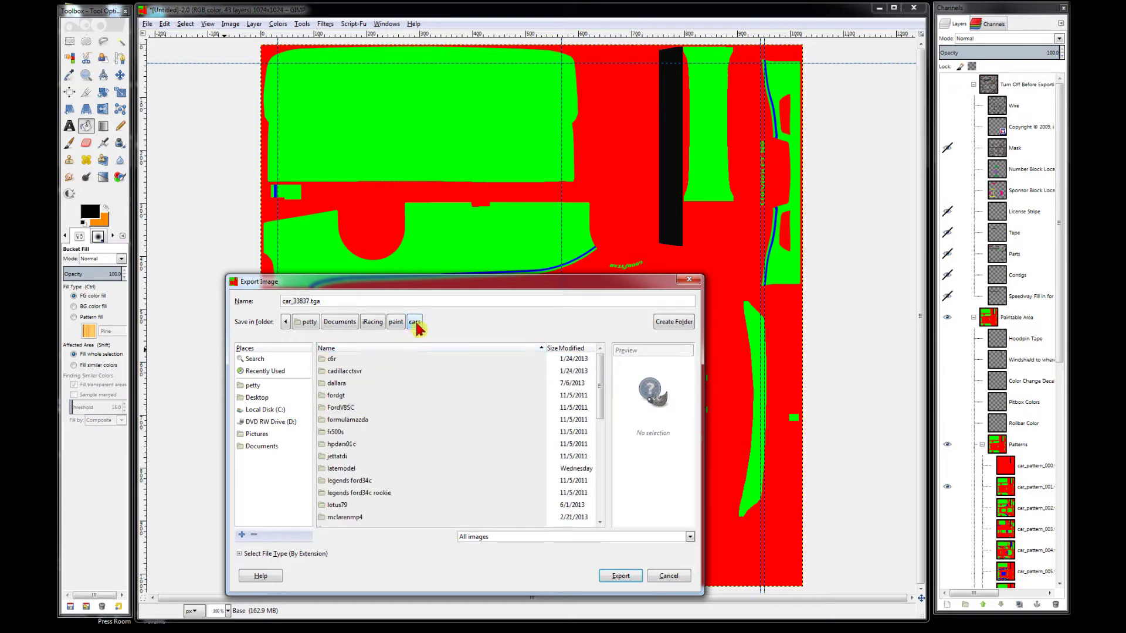
left_click(395, 322)
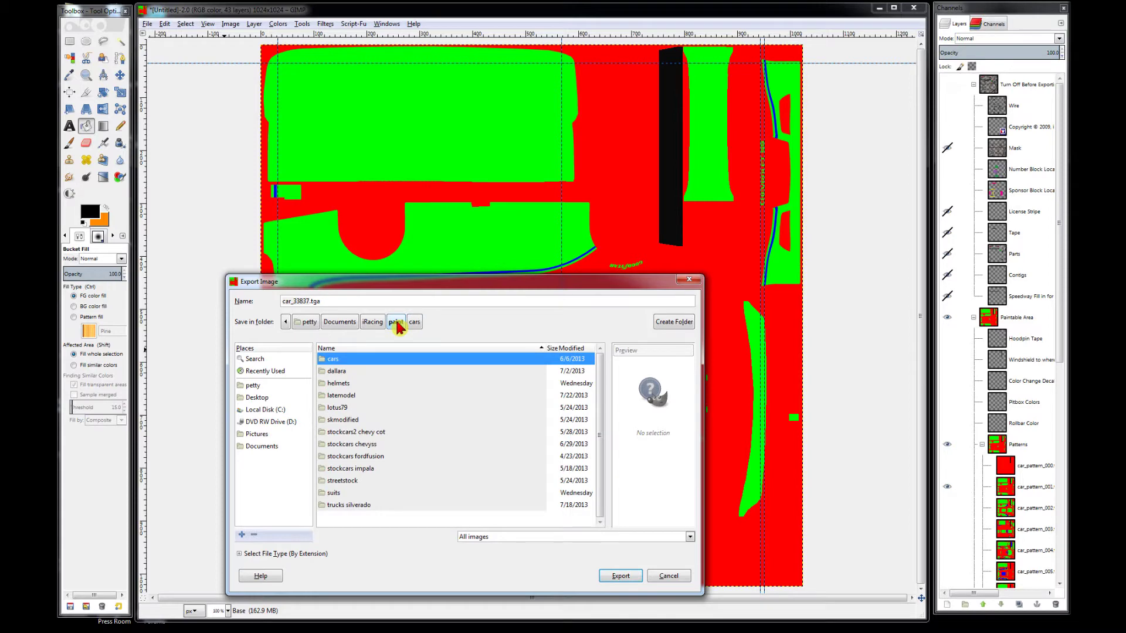
left_click(349, 446)
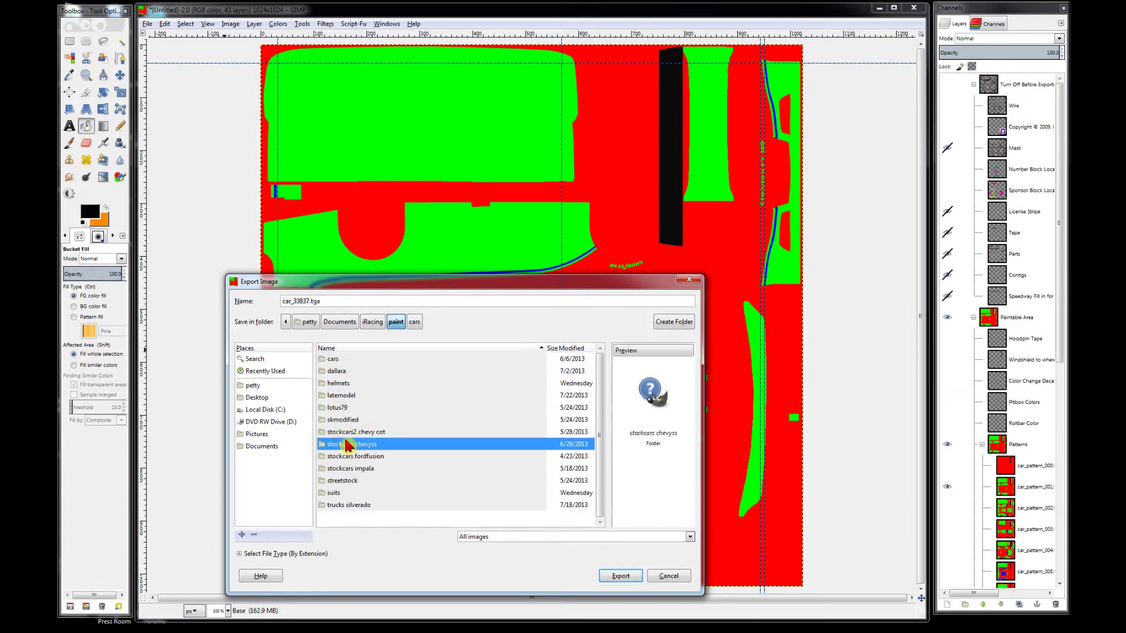
double_click(348, 446)
double_click(361, 360)
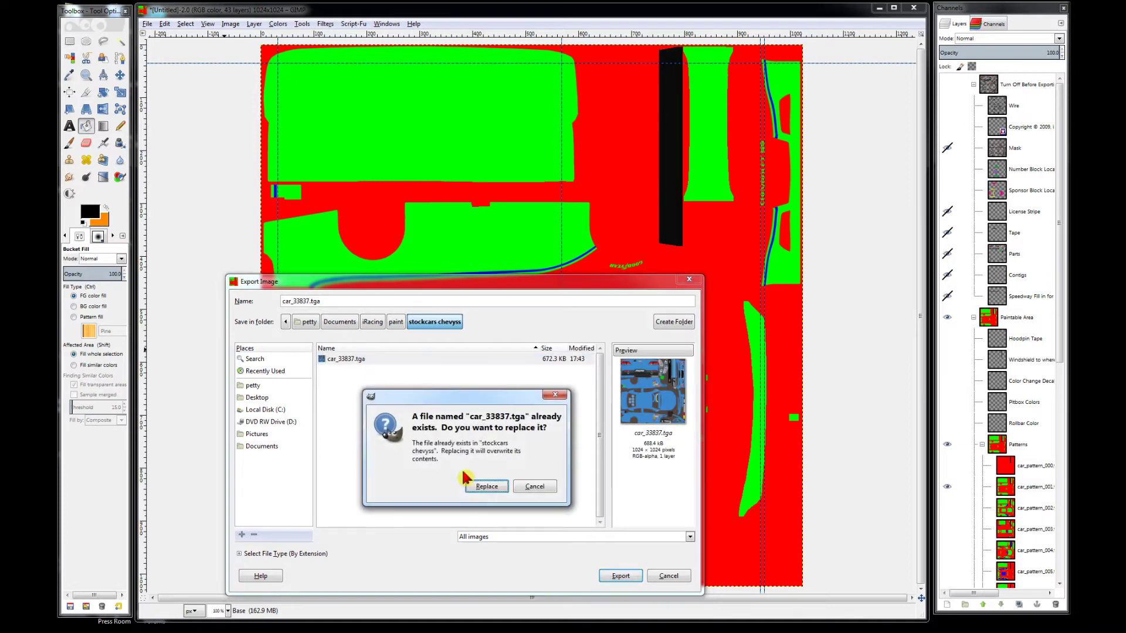
left_click(534, 487)
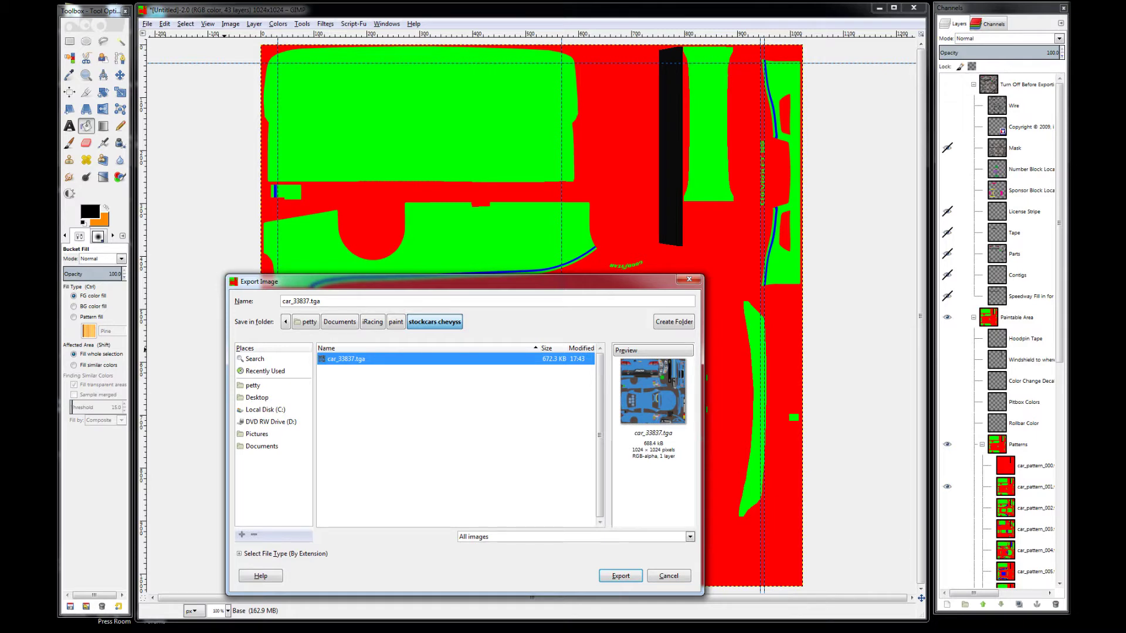
Step: Export the image to the stockcars chevyss paint folder, replacing the existing car TGA file
left_click(394, 329)
double_click(345, 360)
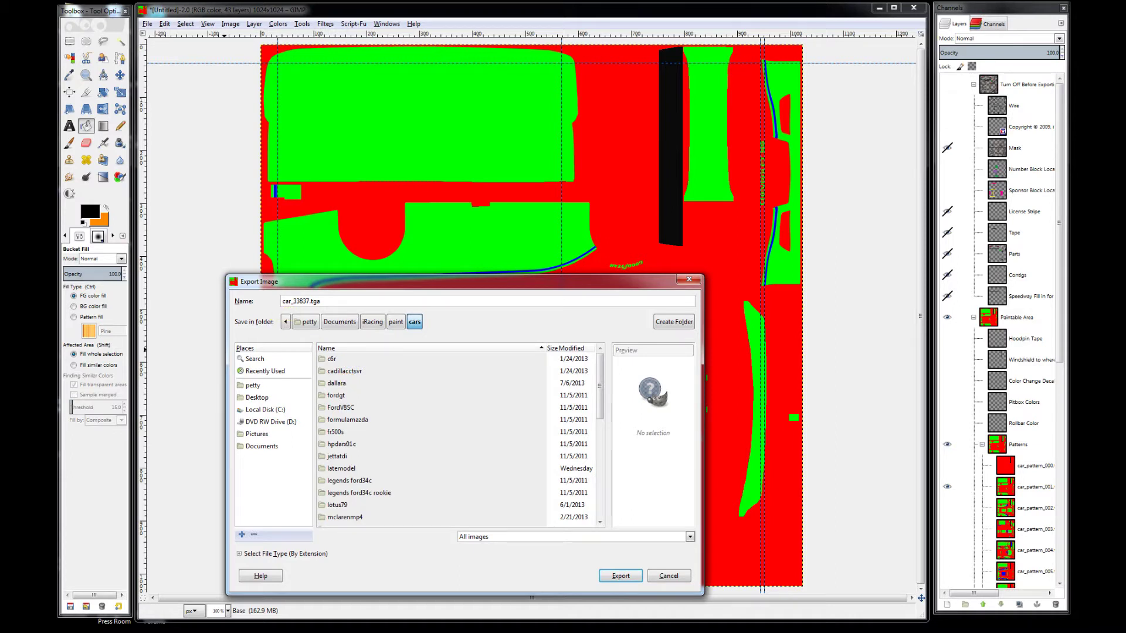
left_click(399, 323)
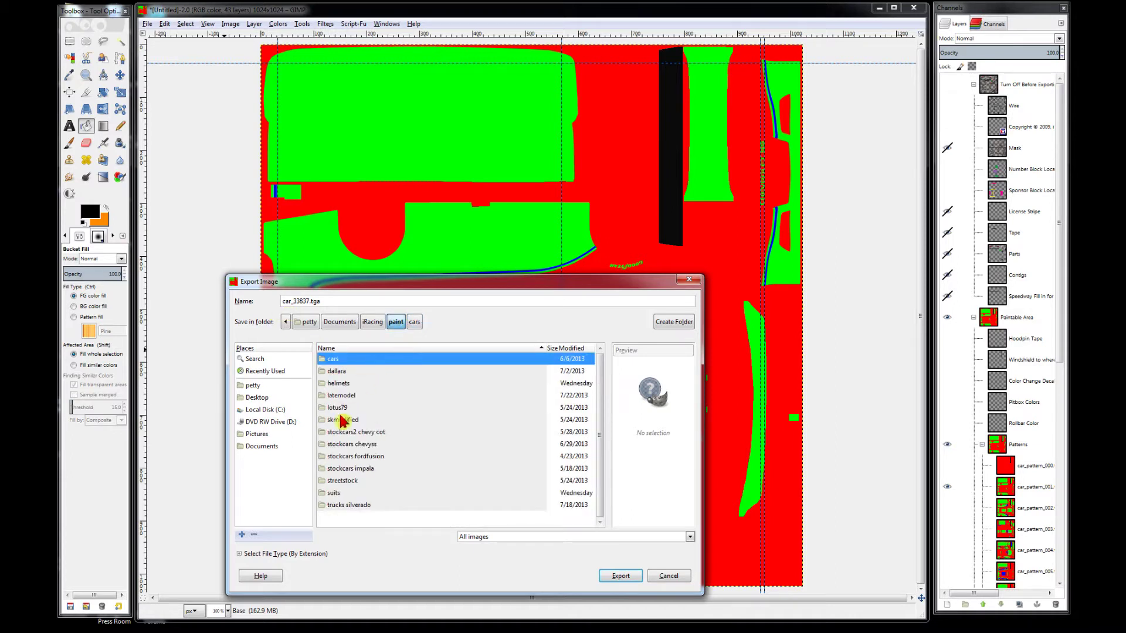
double_click(364, 445)
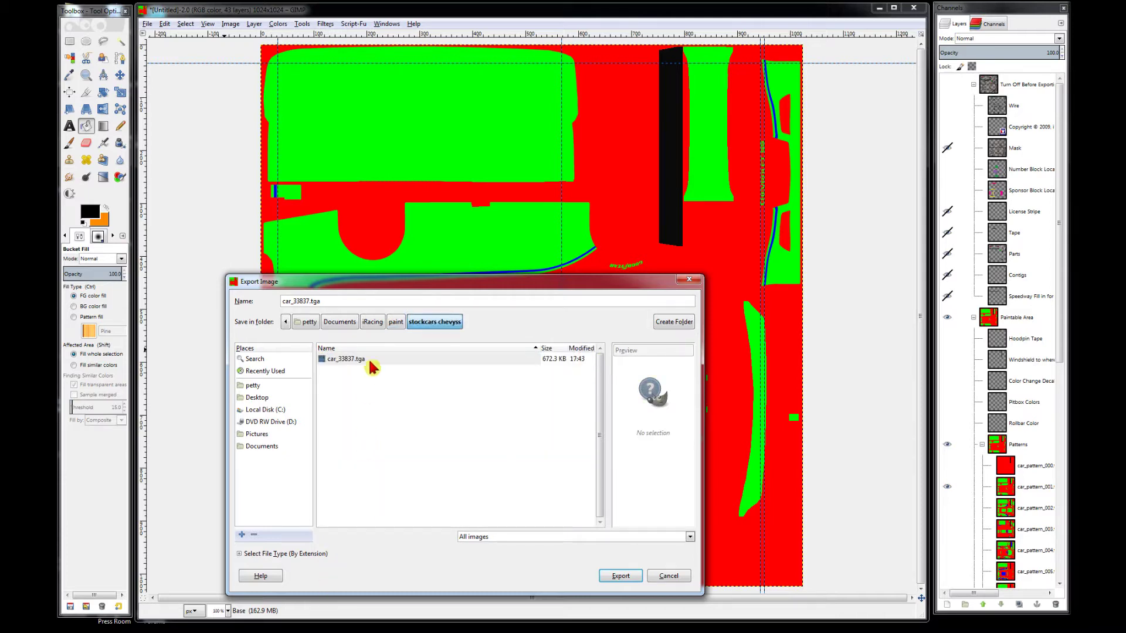
double_click(370, 366)
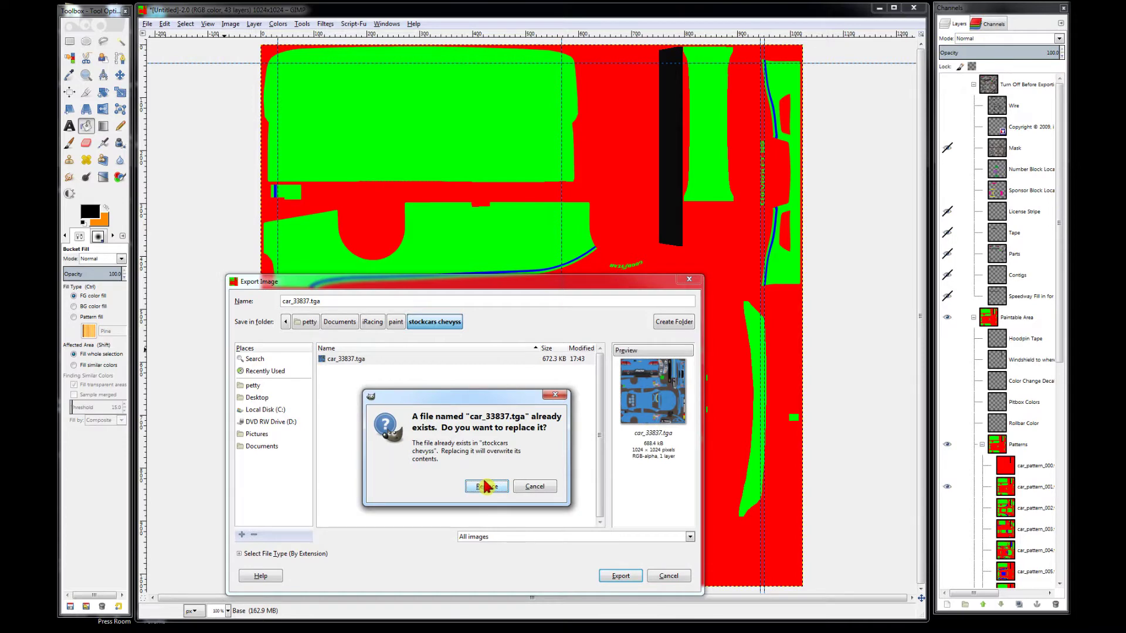
left_click(486, 485)
left_click(266, 205)
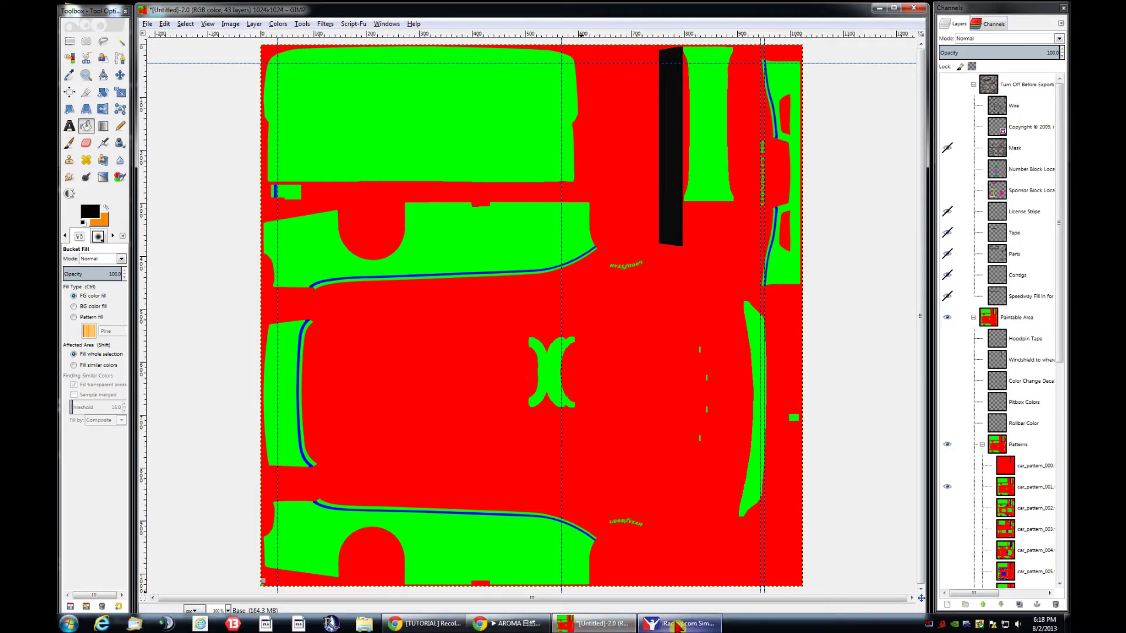
Step: Switch to the iRacing simulator, reload the car textures to check the exported paint, and return to GIMP
left_click(677, 625)
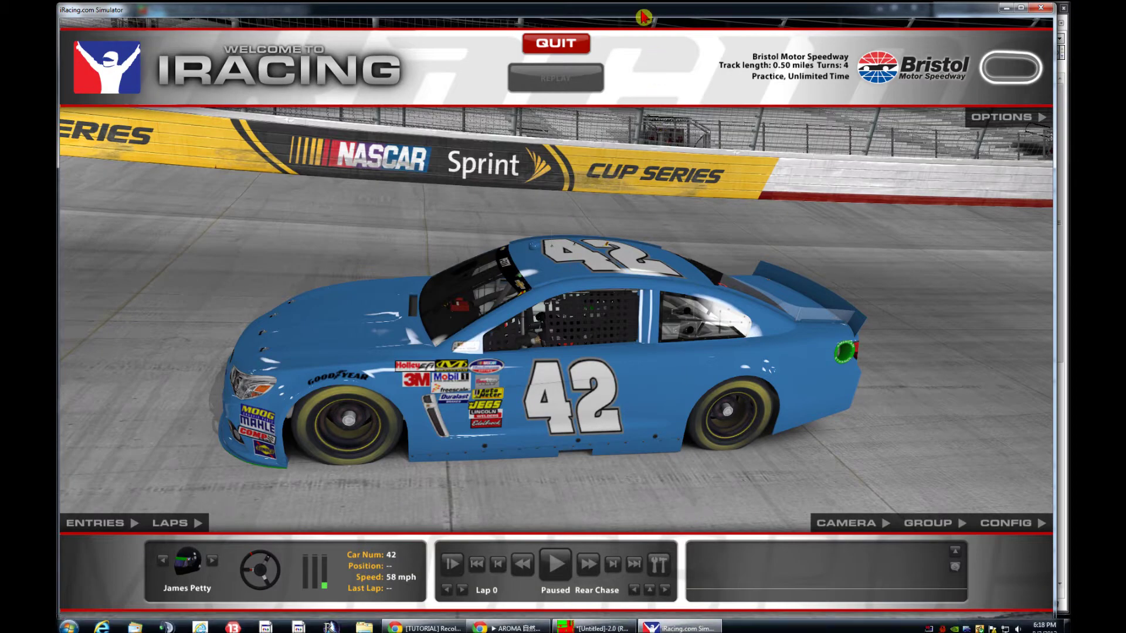
key("ctrl+r")
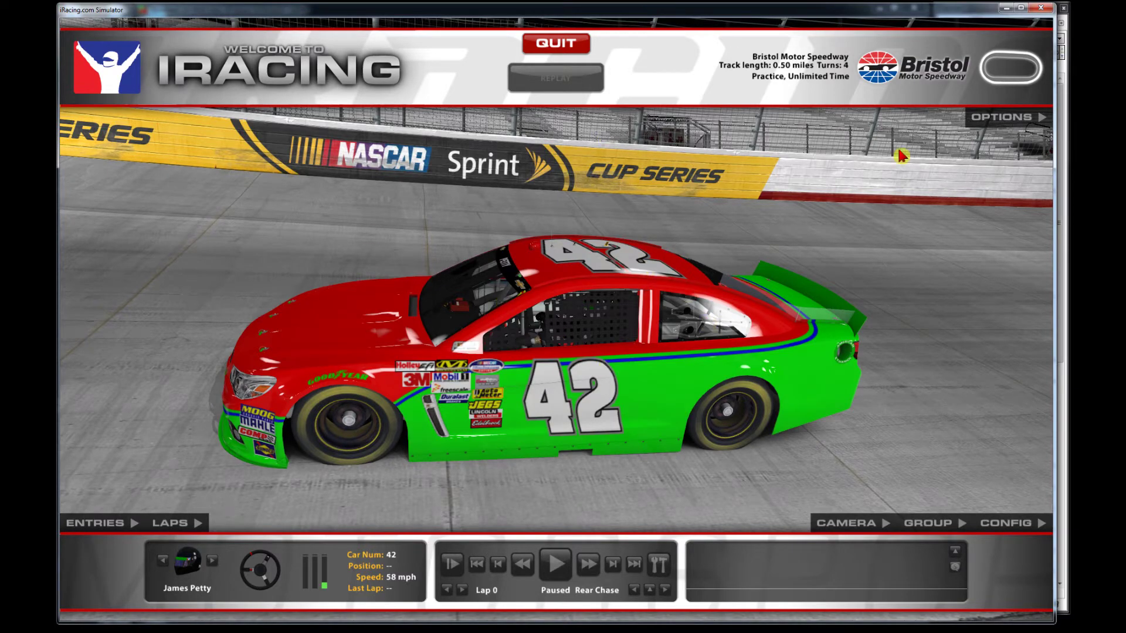
left_click(1009, 9)
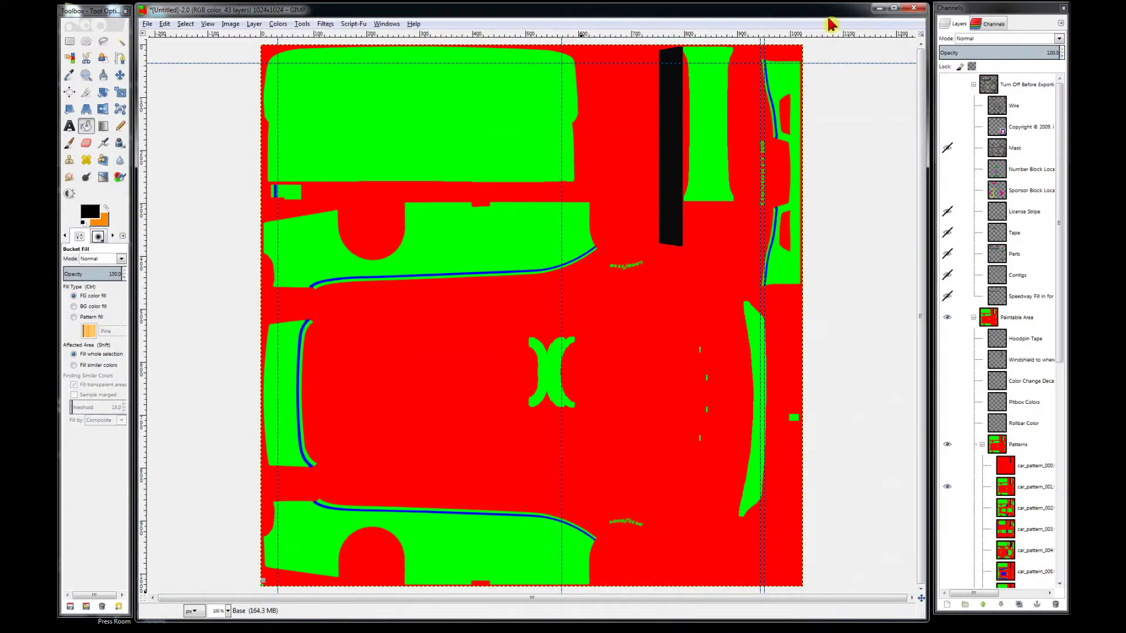
Step: Show car_pattern_002 in place of car_pattern_001 and re-export the image to the same TGA file
left_click(946, 486)
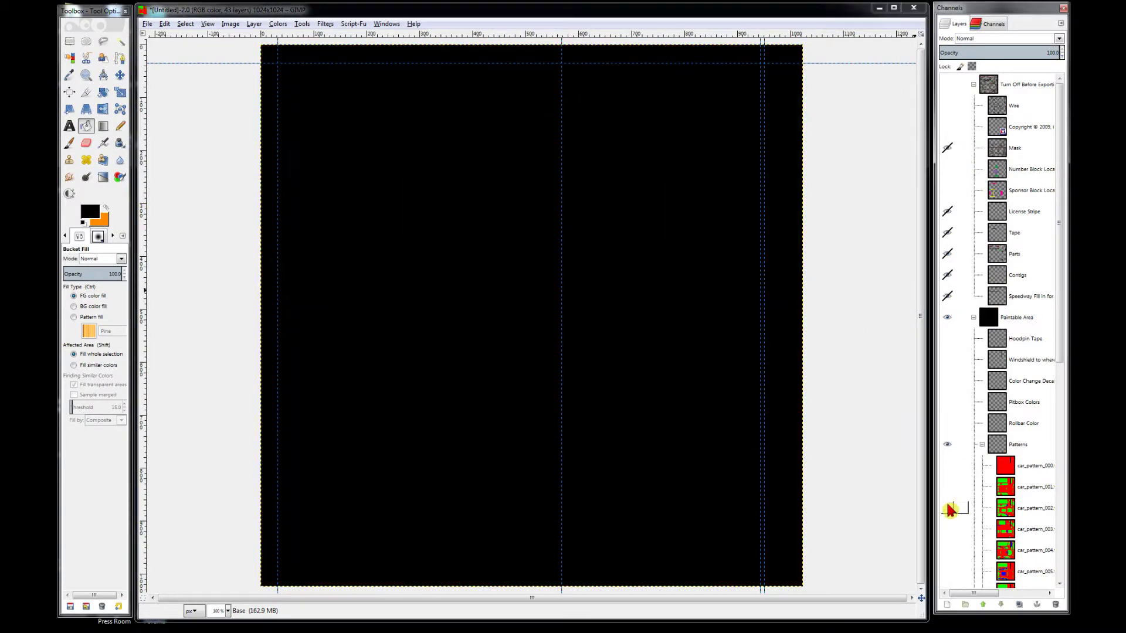
left_click(948, 508)
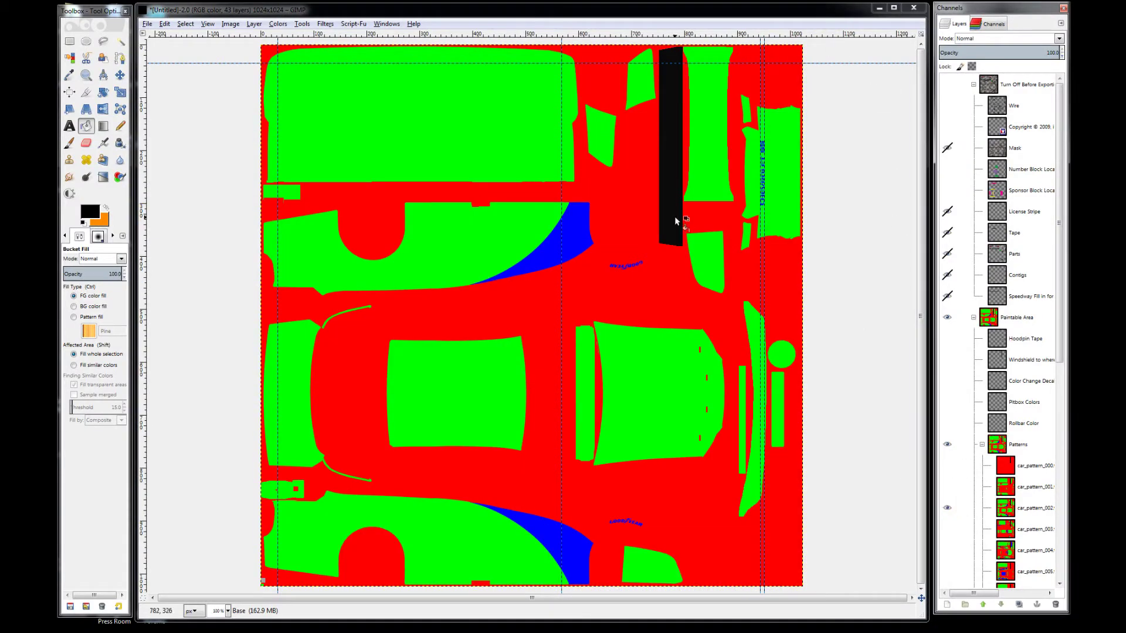
left_click(628, 13)
key("ctrl+e")
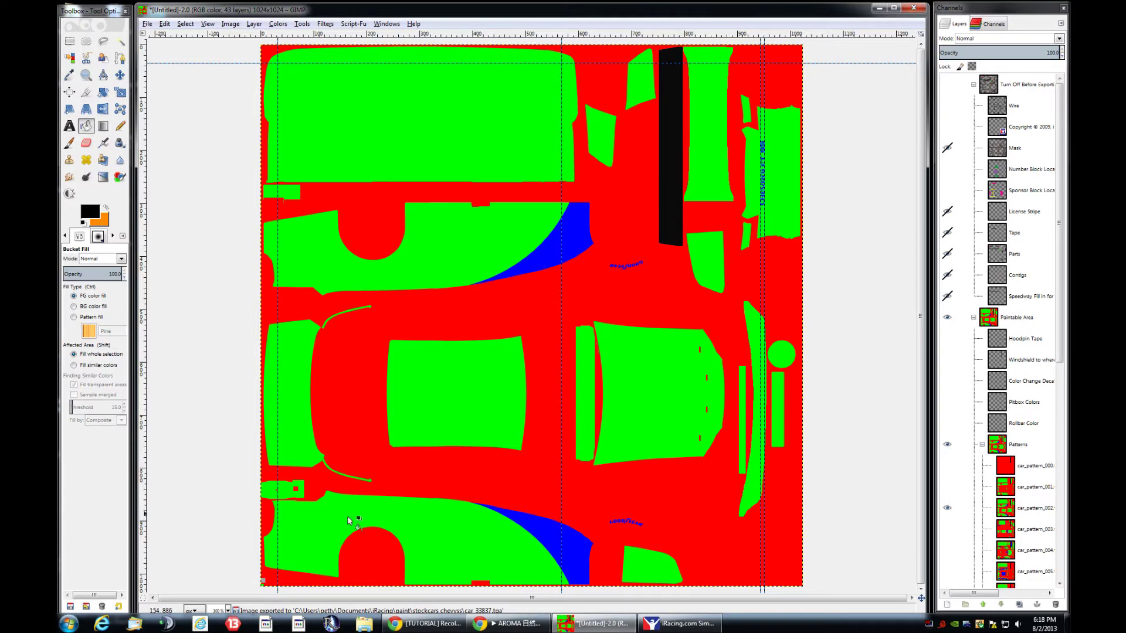
Step: Re-export the image with car_pattern_002 shown to the existing car TGA file
mouse_move(680, 627)
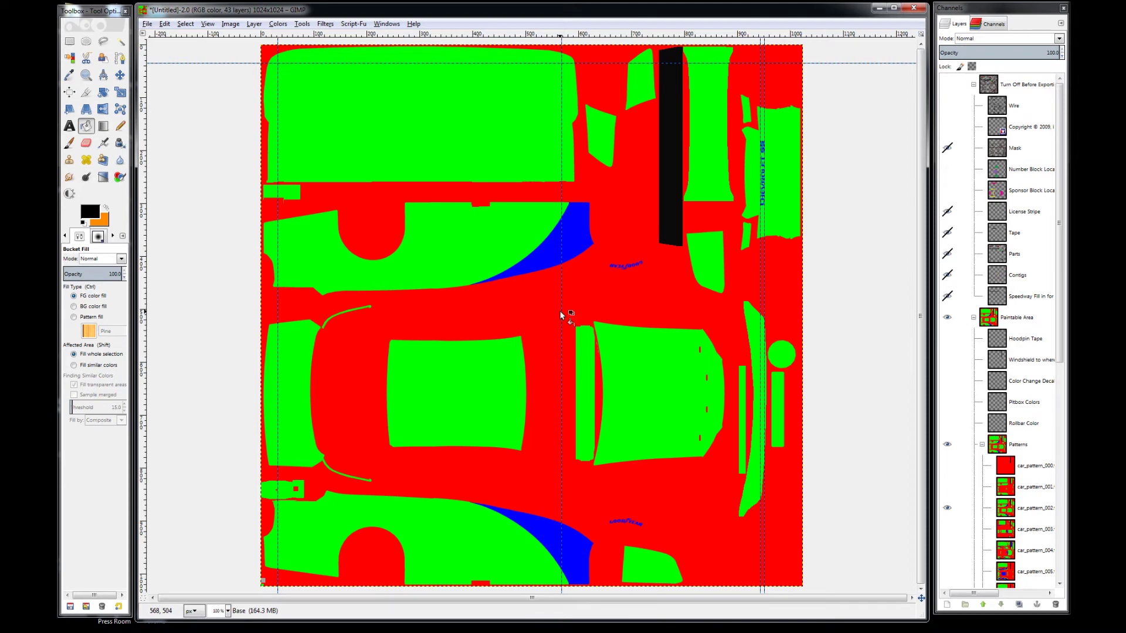
left_click(147, 24)
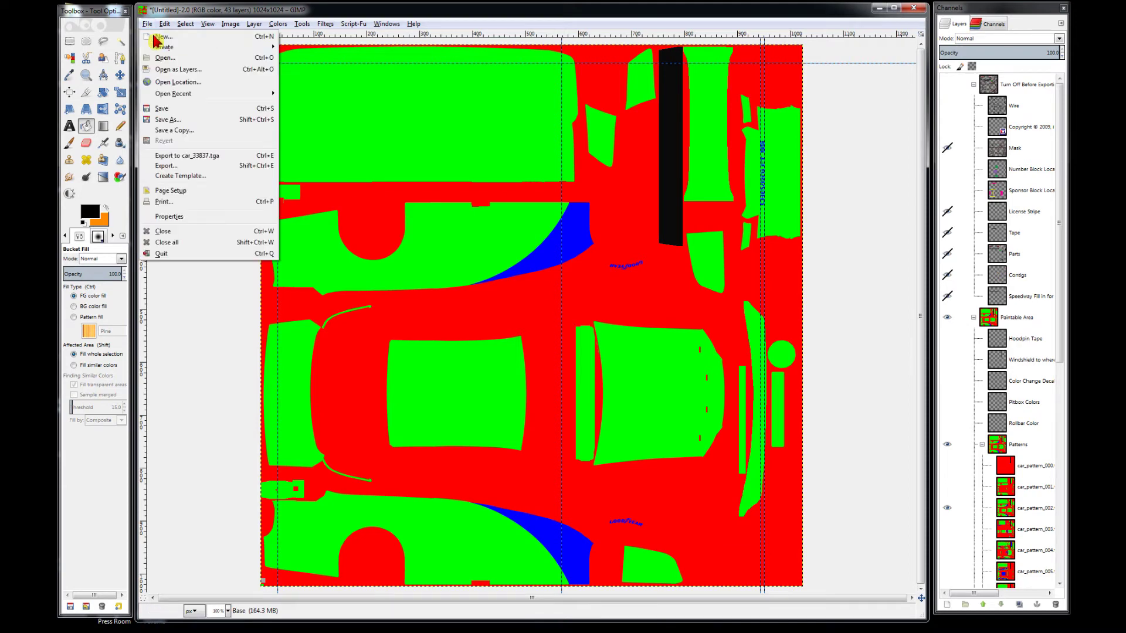
left_click(558, 17)
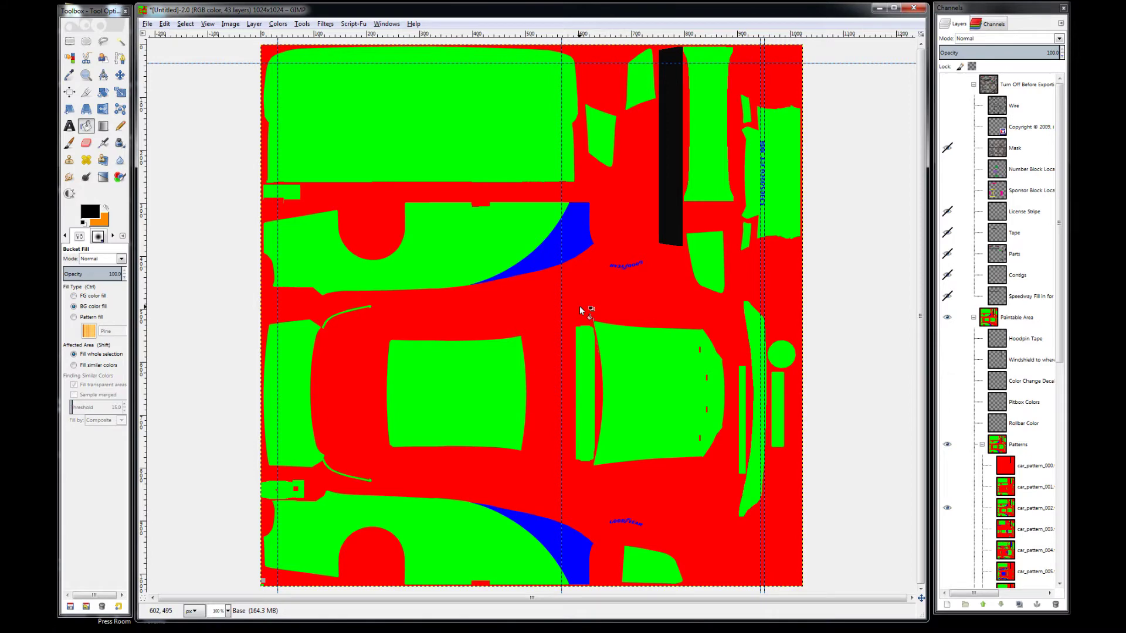
key("ctrl+e")
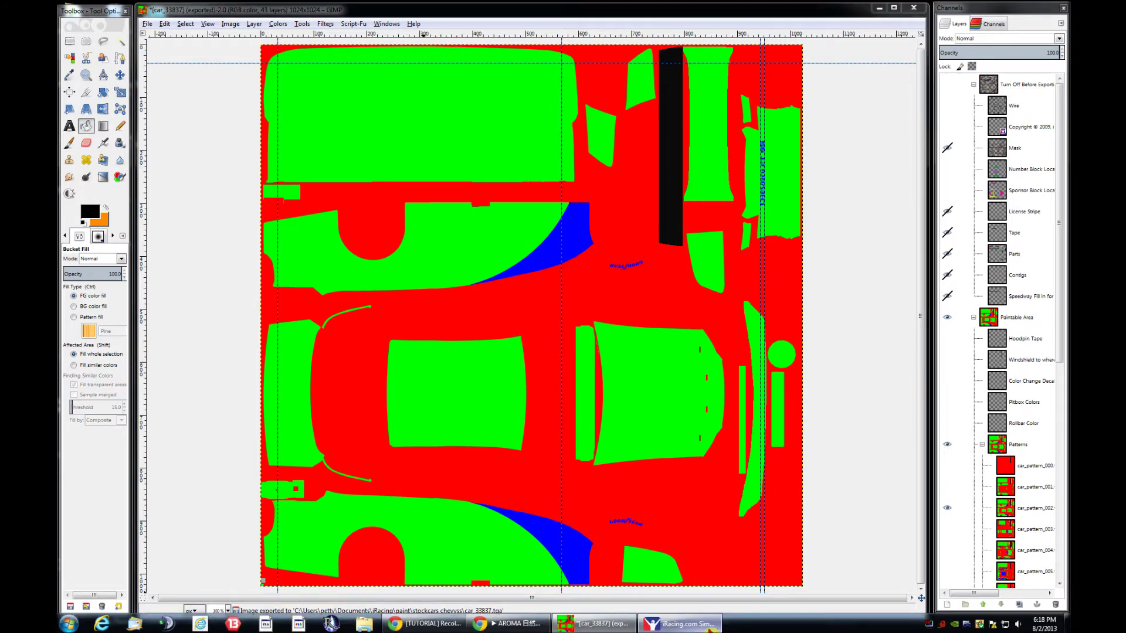
Step: Switch to the iRacing simulator, reload the car textures to check the car_pattern_002 paint, and return to GIMP
left_click(716, 467)
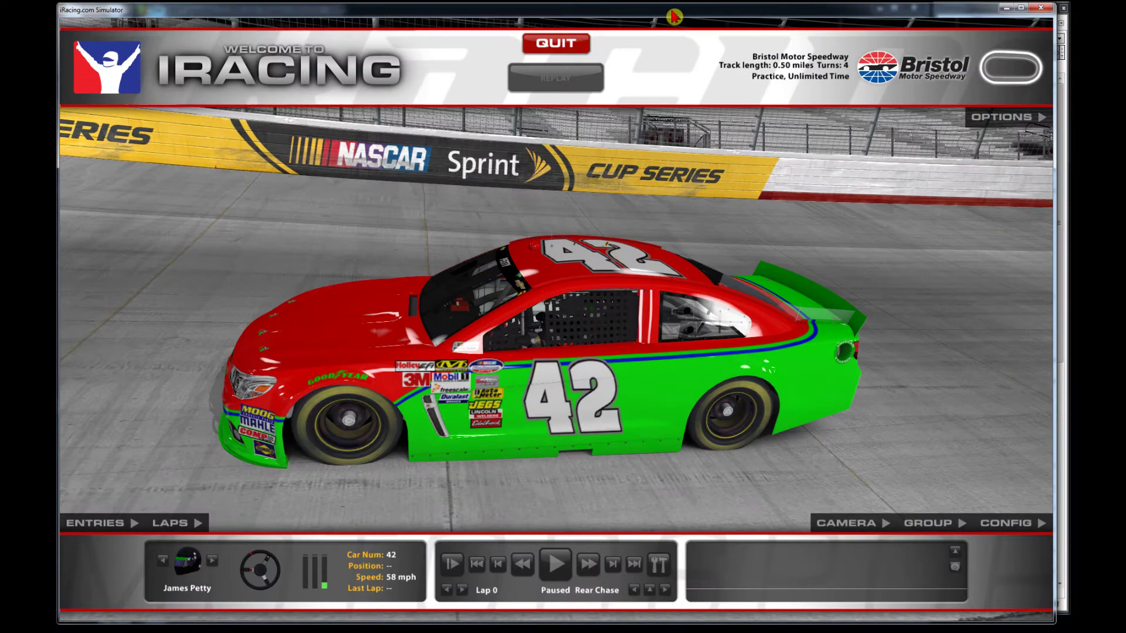
key("ctrl+r")
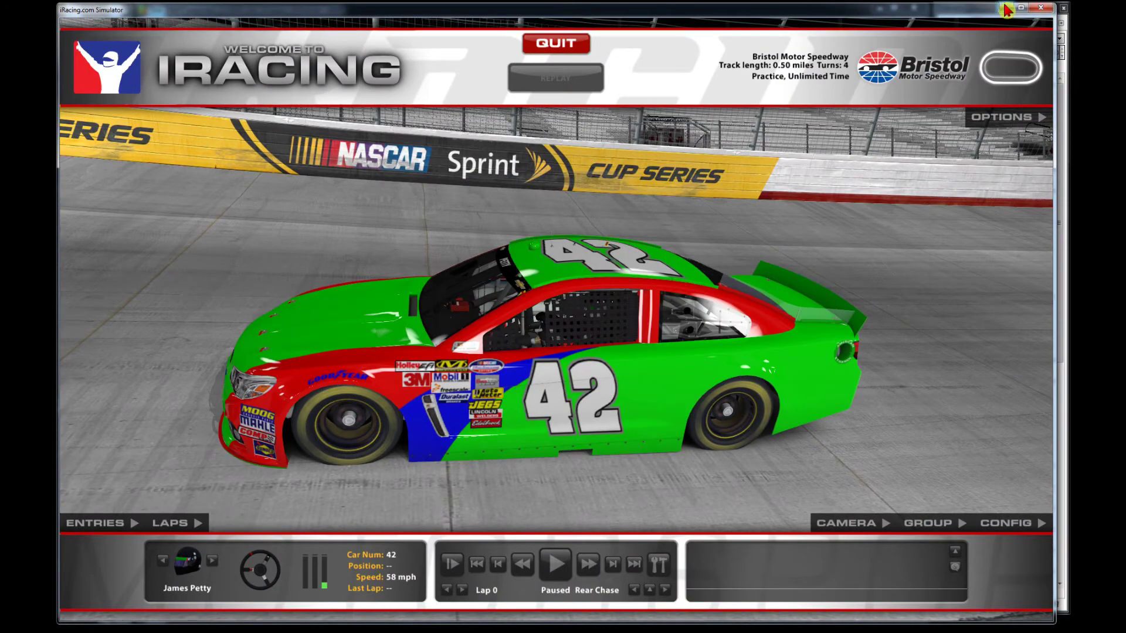
left_click(1005, 10)
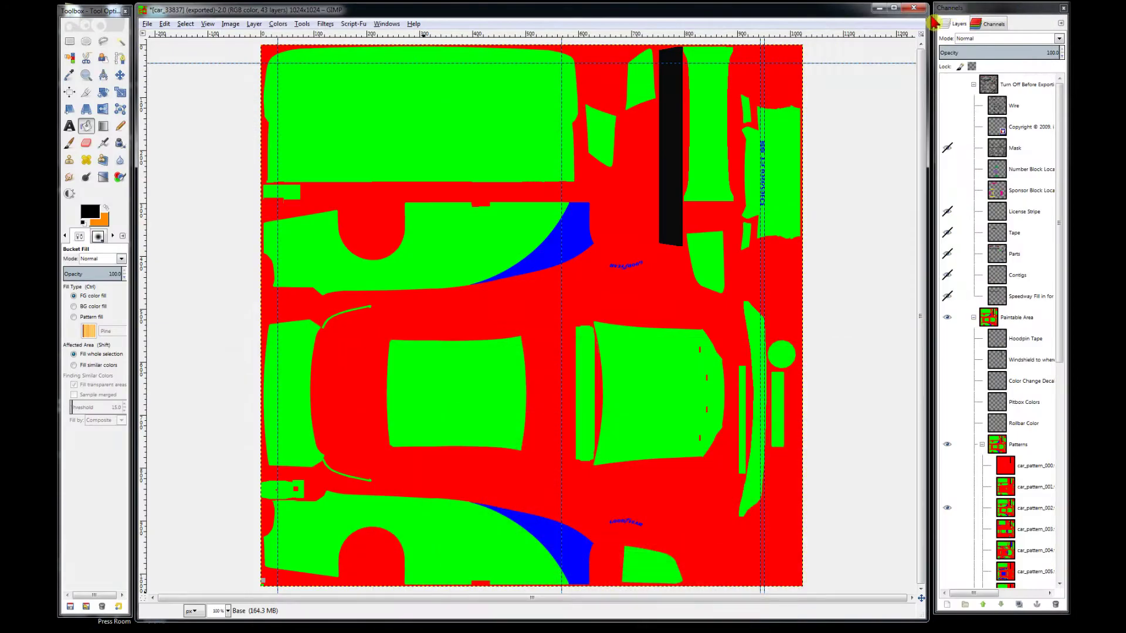
Step: Show car_pattern_001 in place of car_pattern_002 and export the image over the same TGA file
left_click(946, 486)
left_click(947, 507)
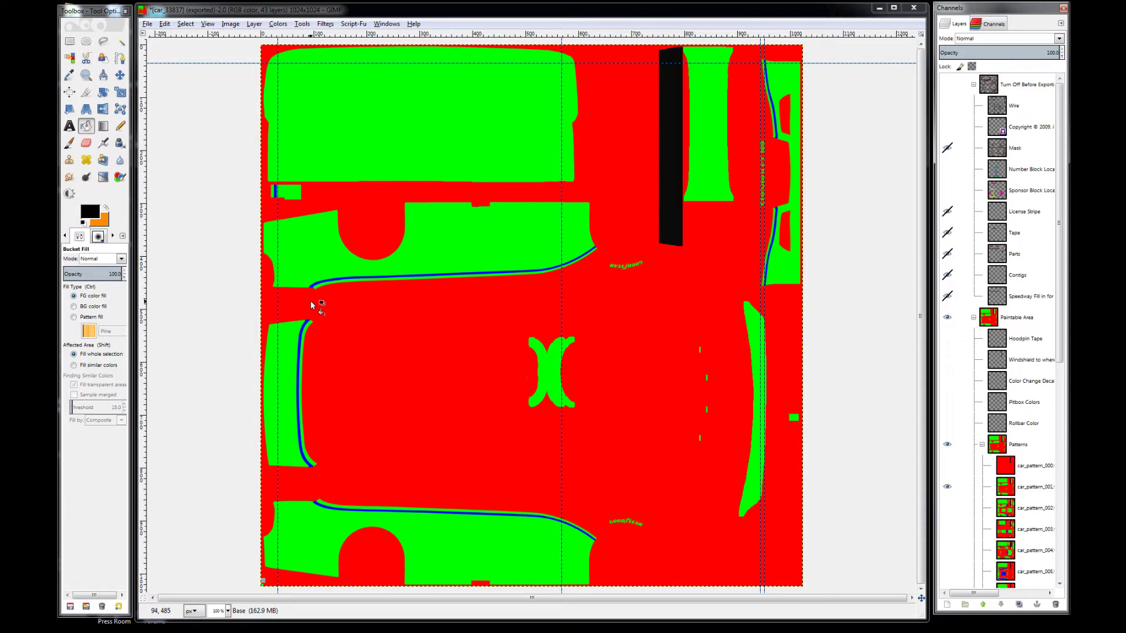
key("ctrl+e")
Step: Switch to the iRacing simulator, reload the textures, inspect the car_pattern_001 paint along the car's side, and return to GIMP
left_click(680, 623)
key("ctrl+r")
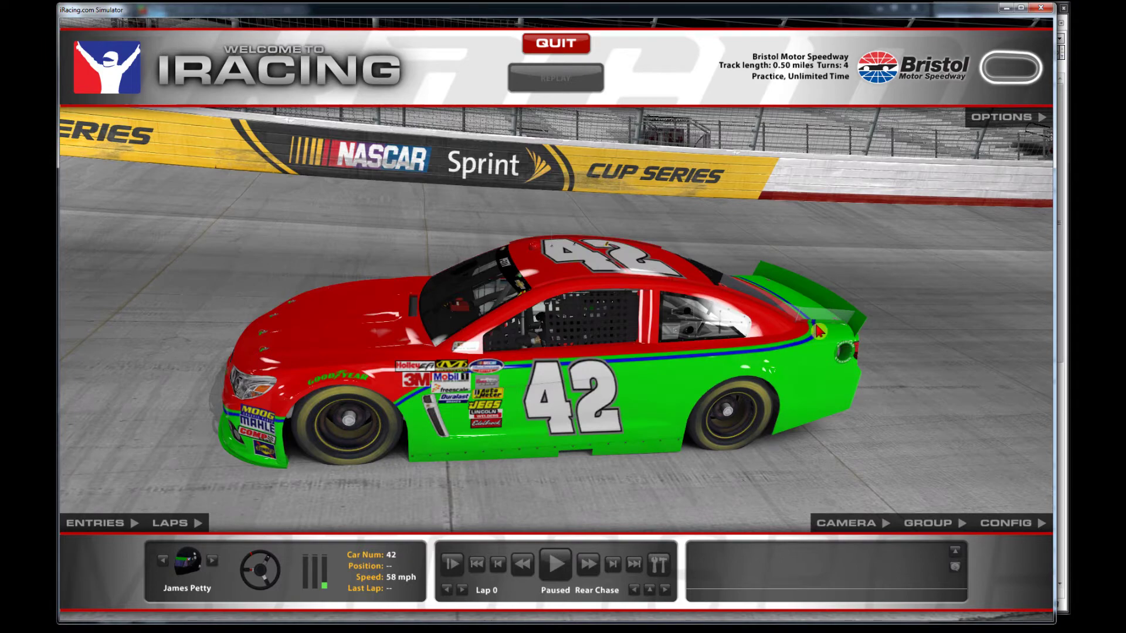
left_click_drag(404, 421, 809, 344)
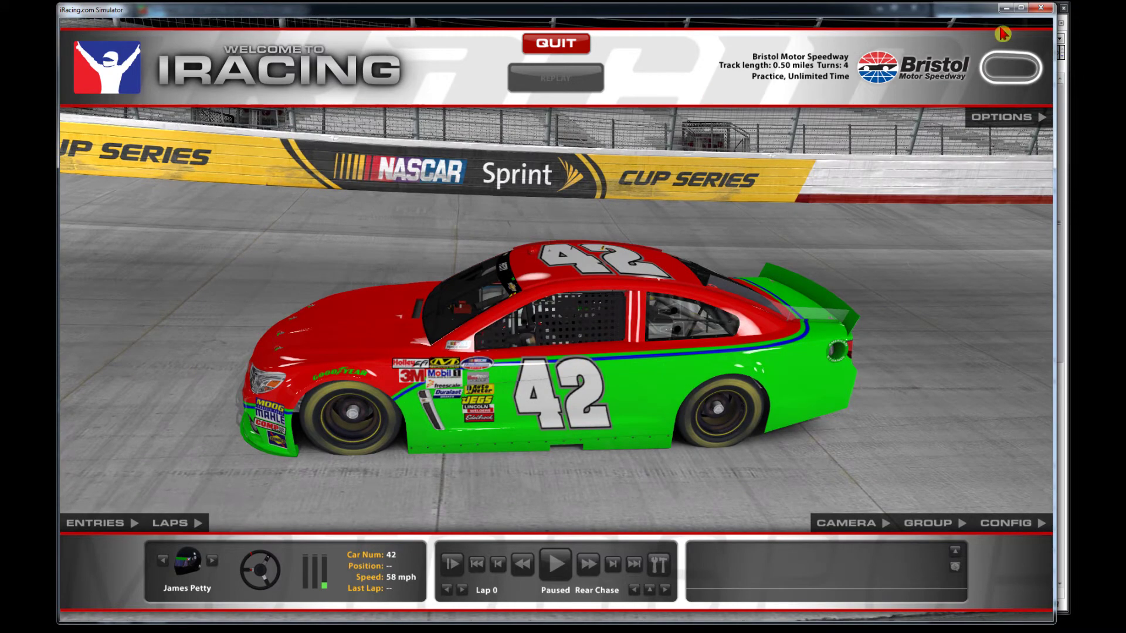
left_click(1005, 10)
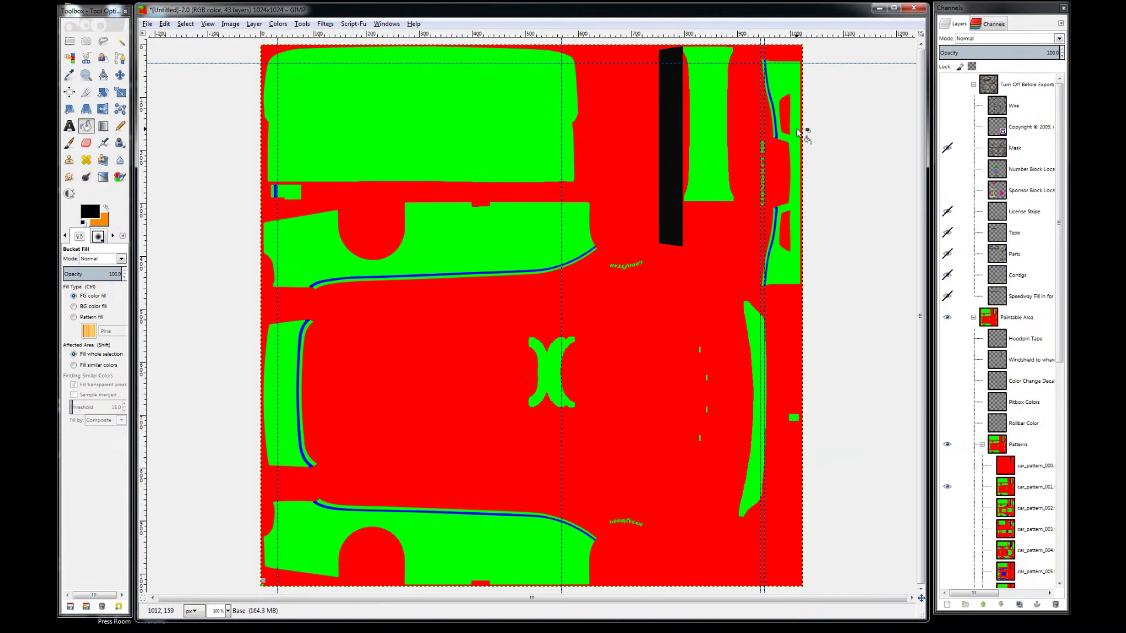
left_click(991, 25)
left_click(962, 24)
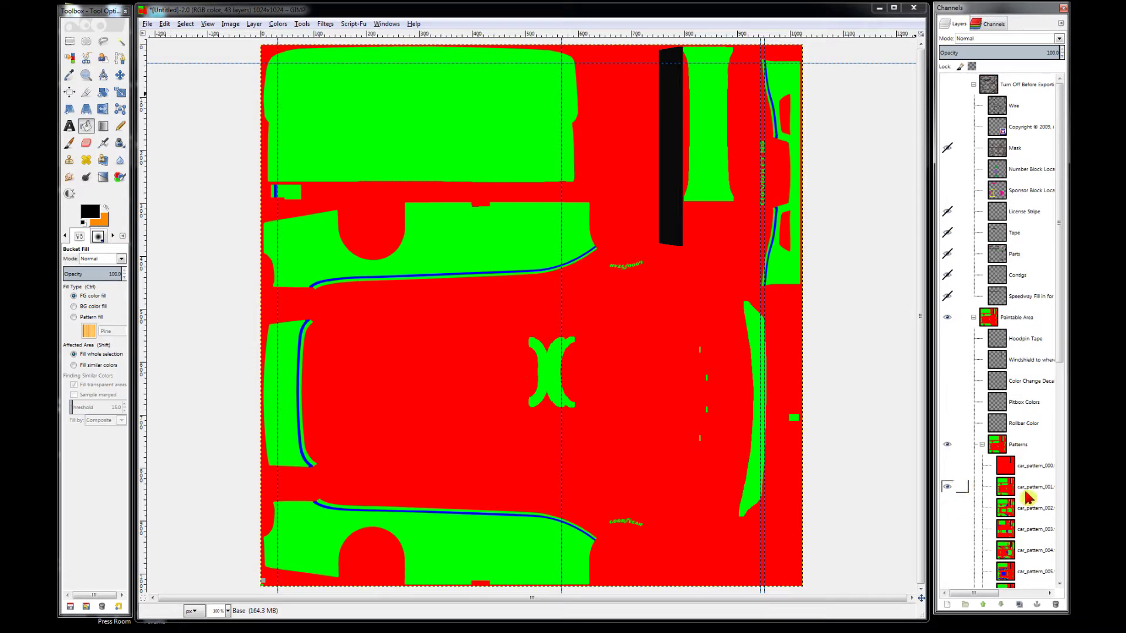
mouse_move(1062, 359)
left_mouse_down()
mouse_move(1063, 587)
mouse_move(1062, 356)
left_mouse_up()
Step: Try adding the Blue channel to the selection, and clear the selection
left_click(1002, 27)
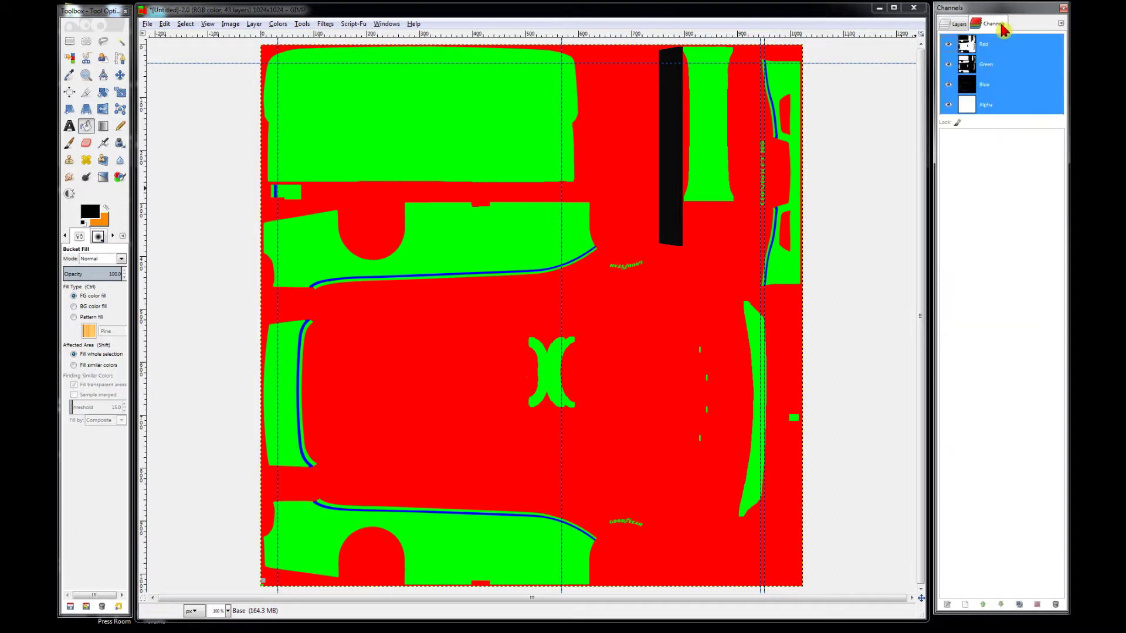
left_click(989, 86)
left_click(990, 87)
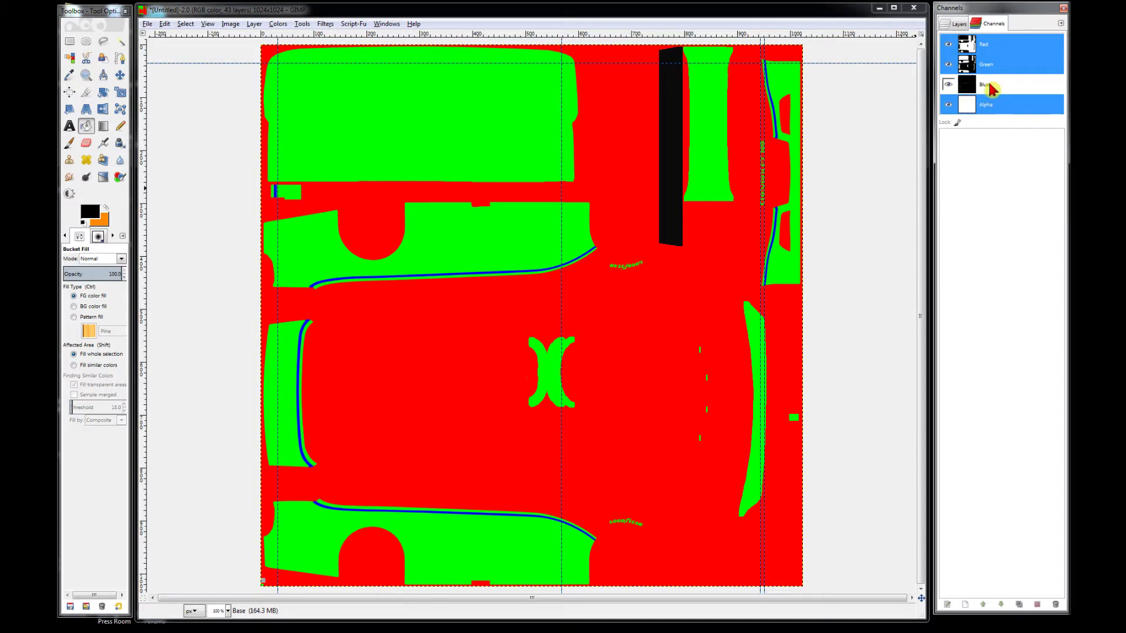
left_click(991, 88)
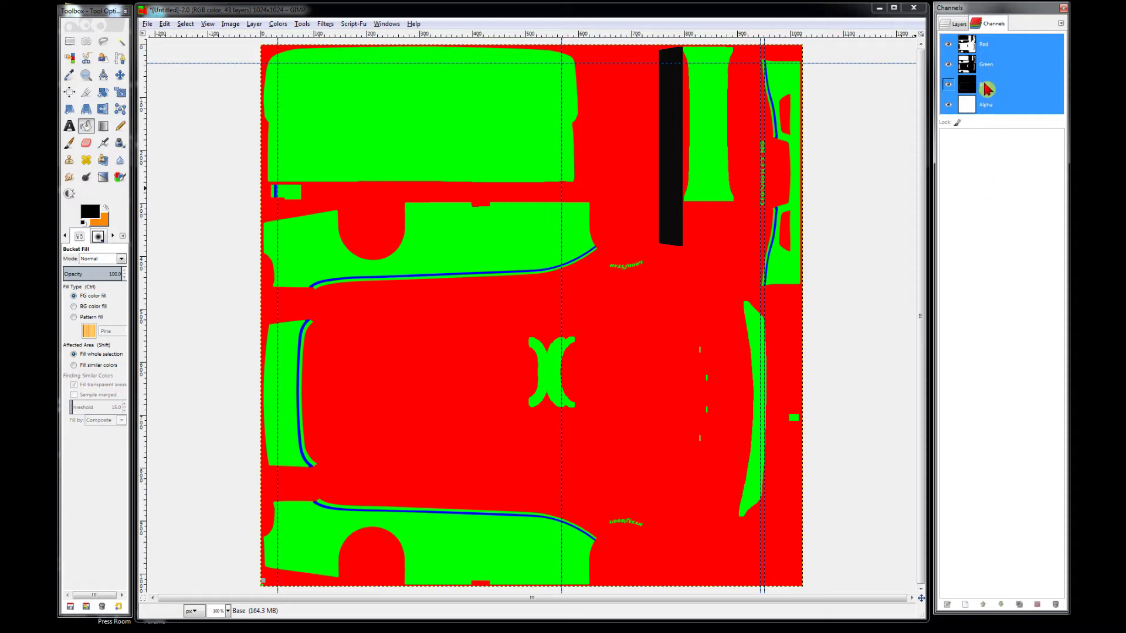
right_click(986, 88)
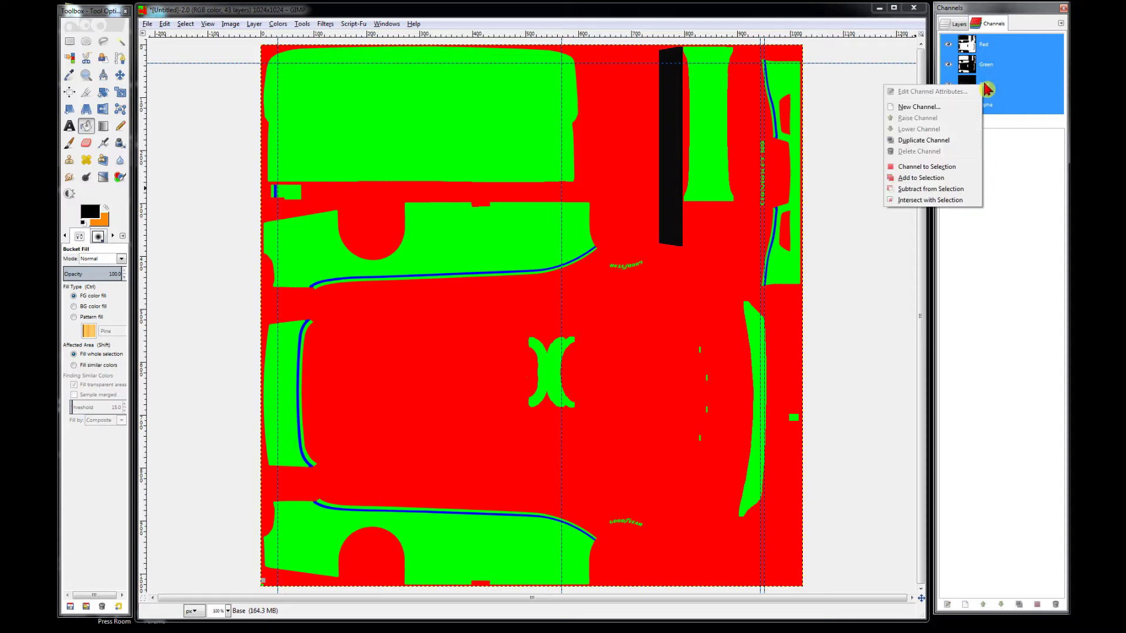
left_click(955, 178)
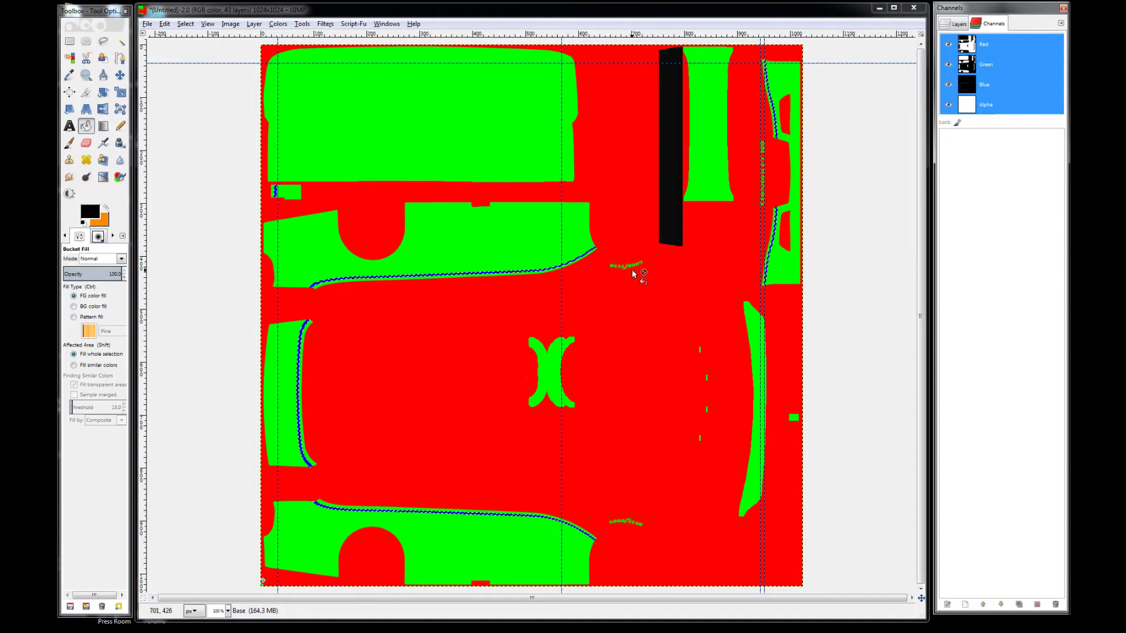
key("ctrl+shift+a")
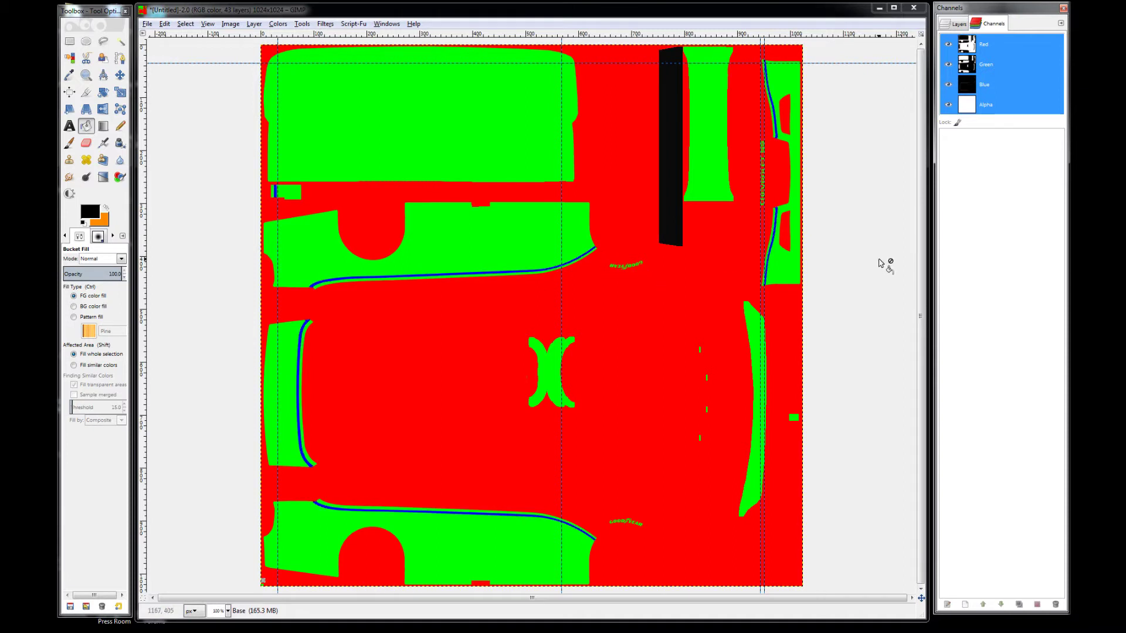
Step: Turn the Blue channel into a selection of the pattern's blue stripes and go back to the layer list
right_click(996, 89)
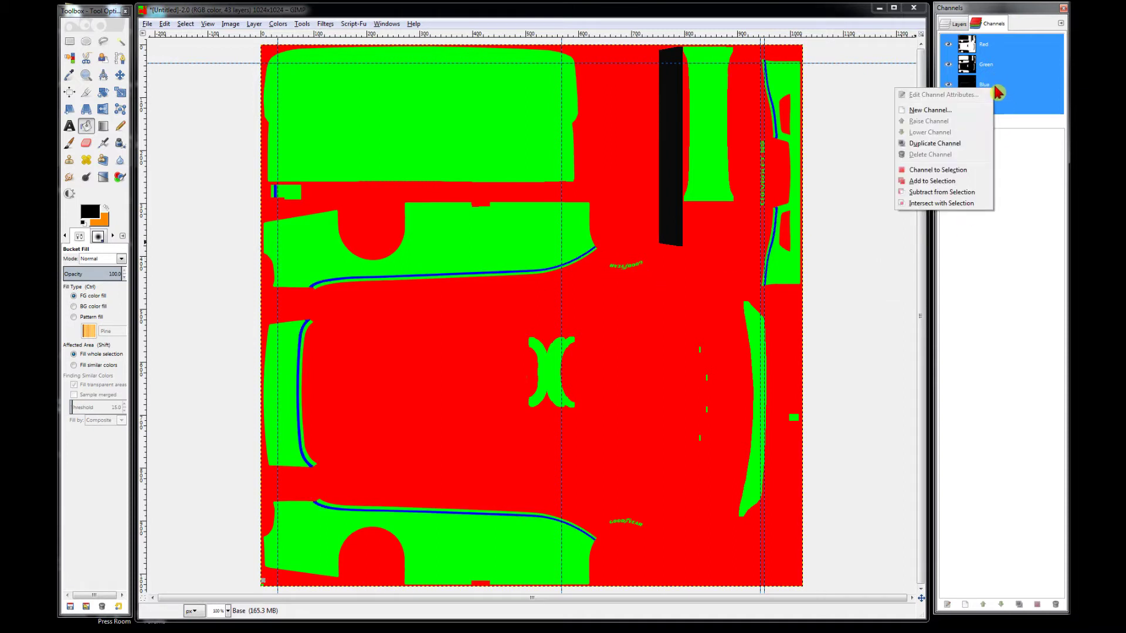
left_click(952, 170)
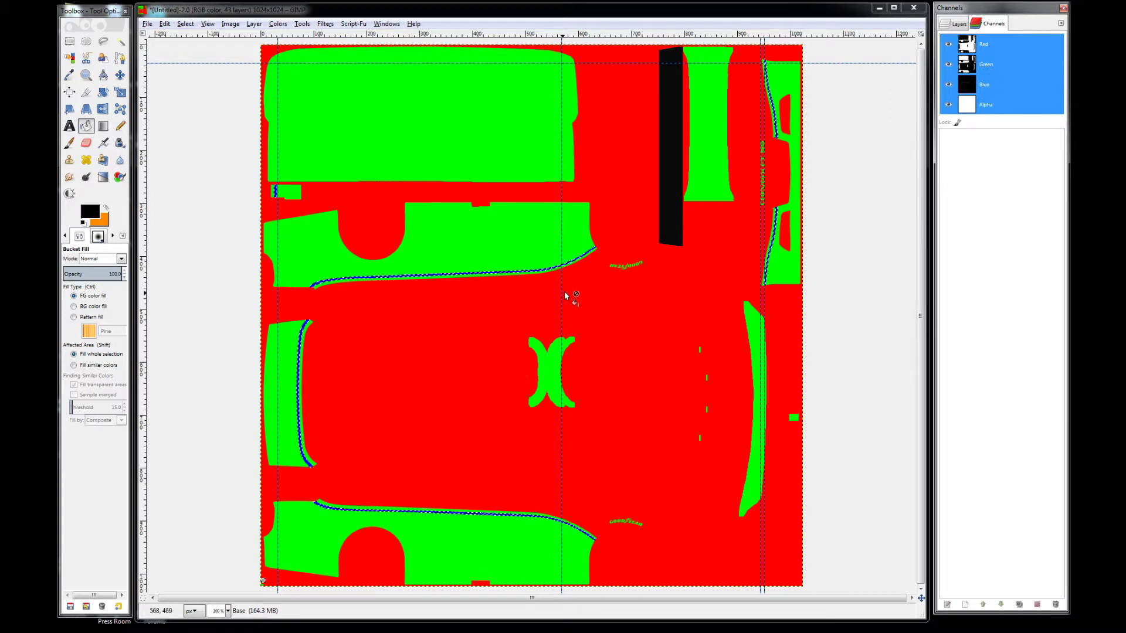
left_click(963, 28)
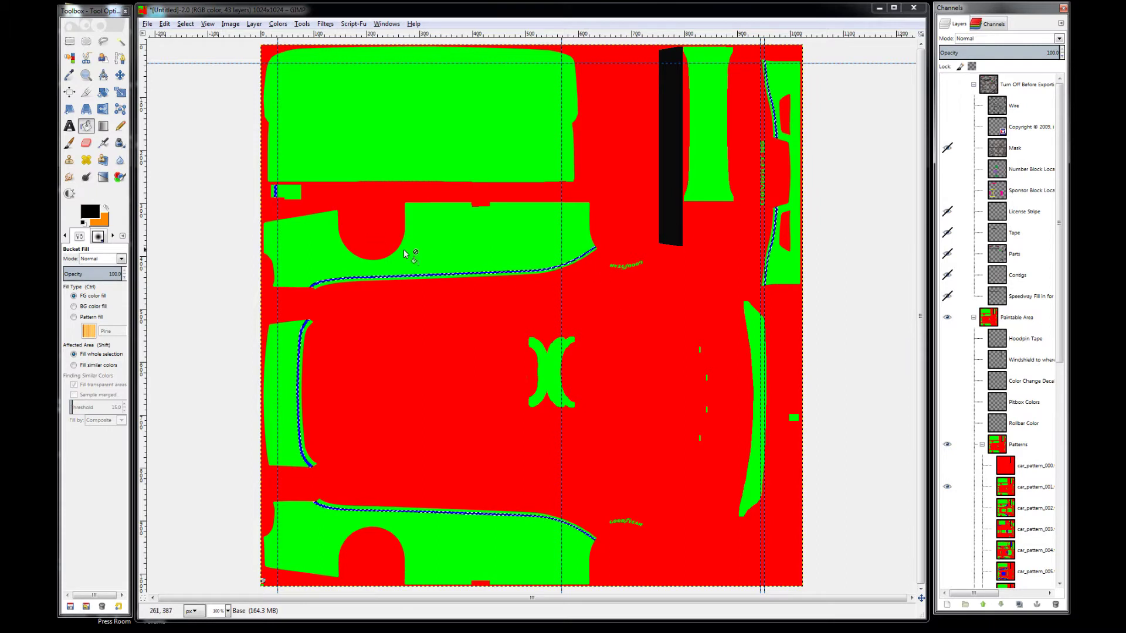
Step: Create a new layer in the Paintable Area group and place it between Rollbar Color and the Patterns group
right_click(1020, 430)
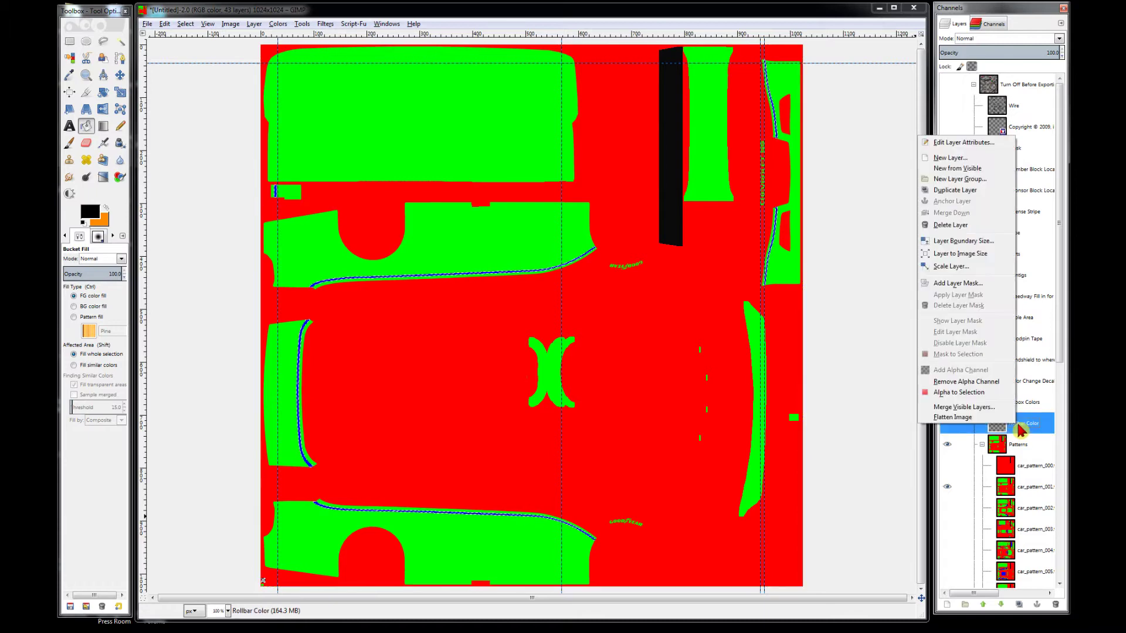
left_click(951, 157)
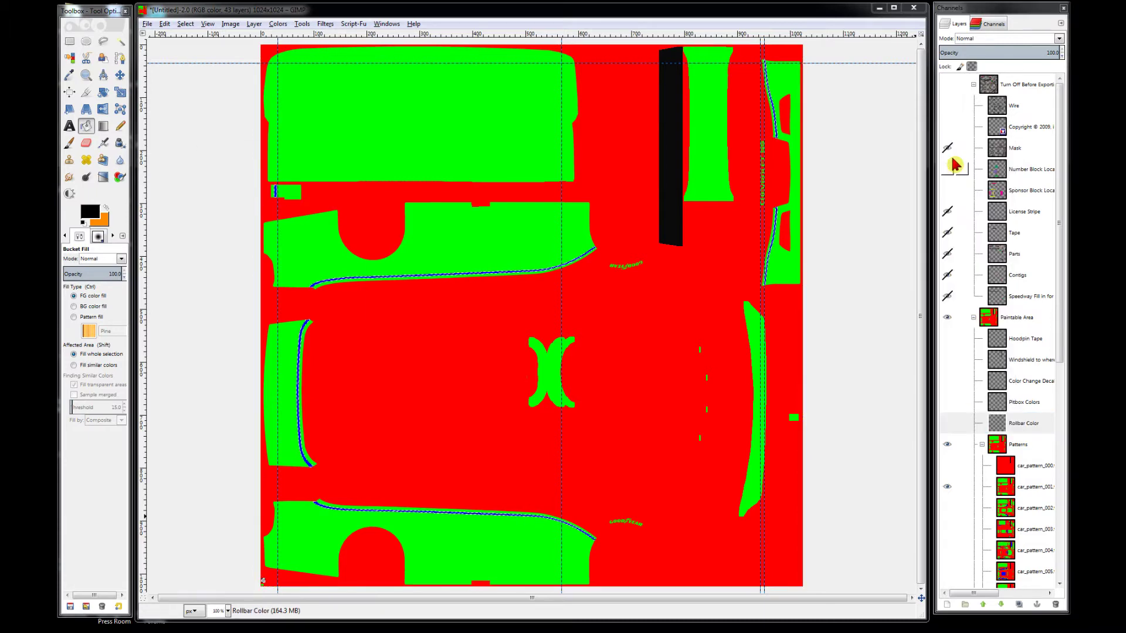
left_click(282, 315)
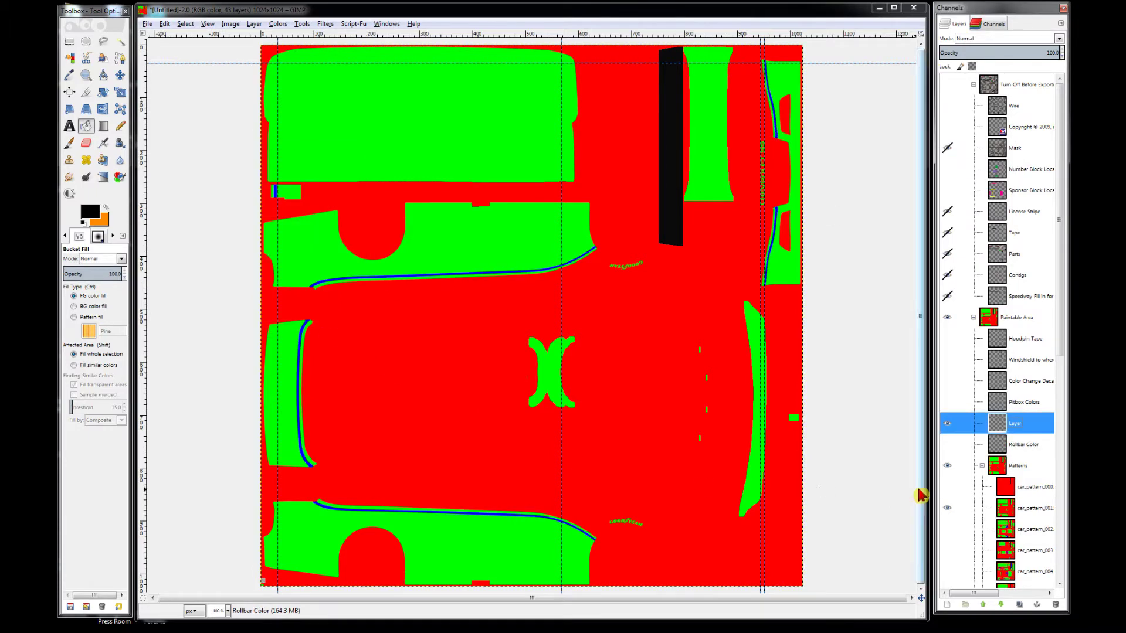
left_click_drag(1023, 431, 1023, 455)
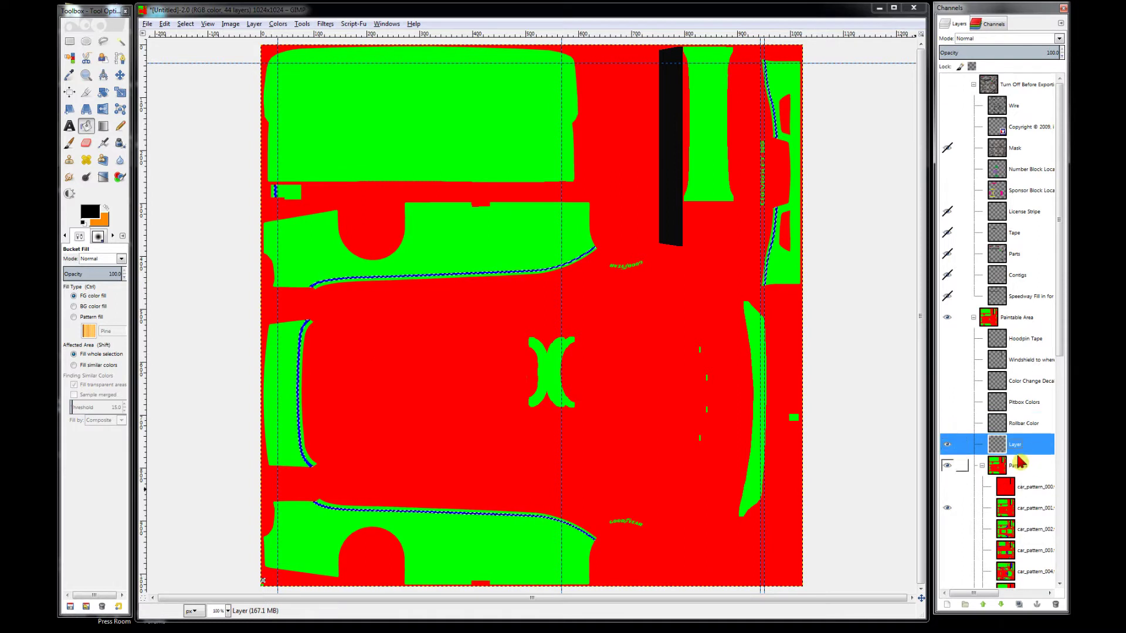
Step: Hide the car_pattern_001 layer and look over the remaining pattern layers down to Base
left_click(947, 510)
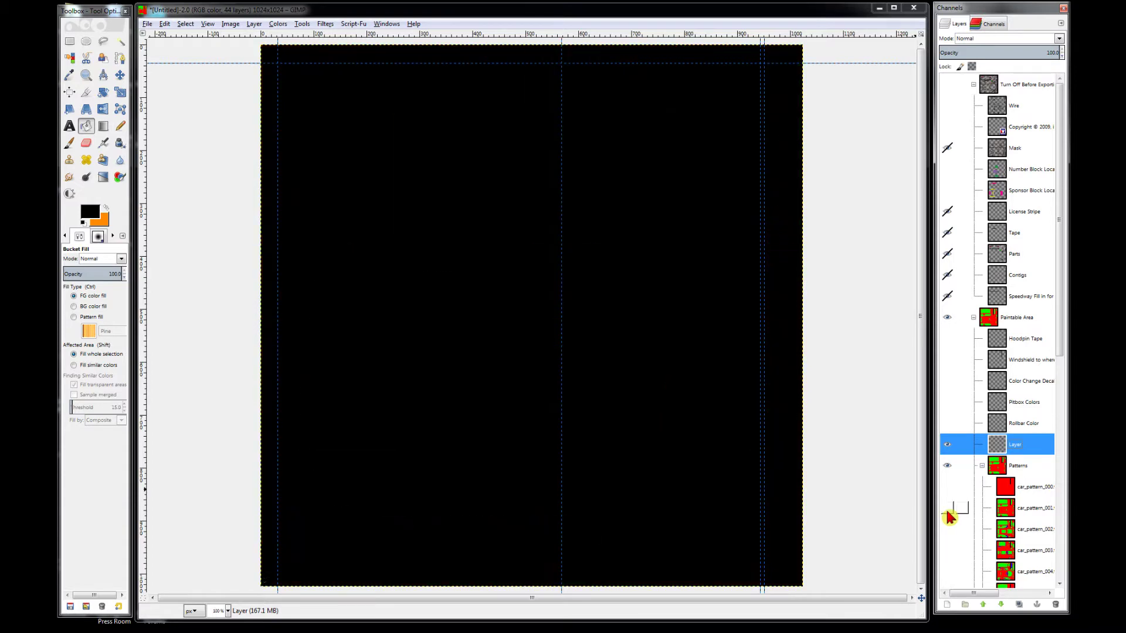
scroll(952, 507, "down", 10)
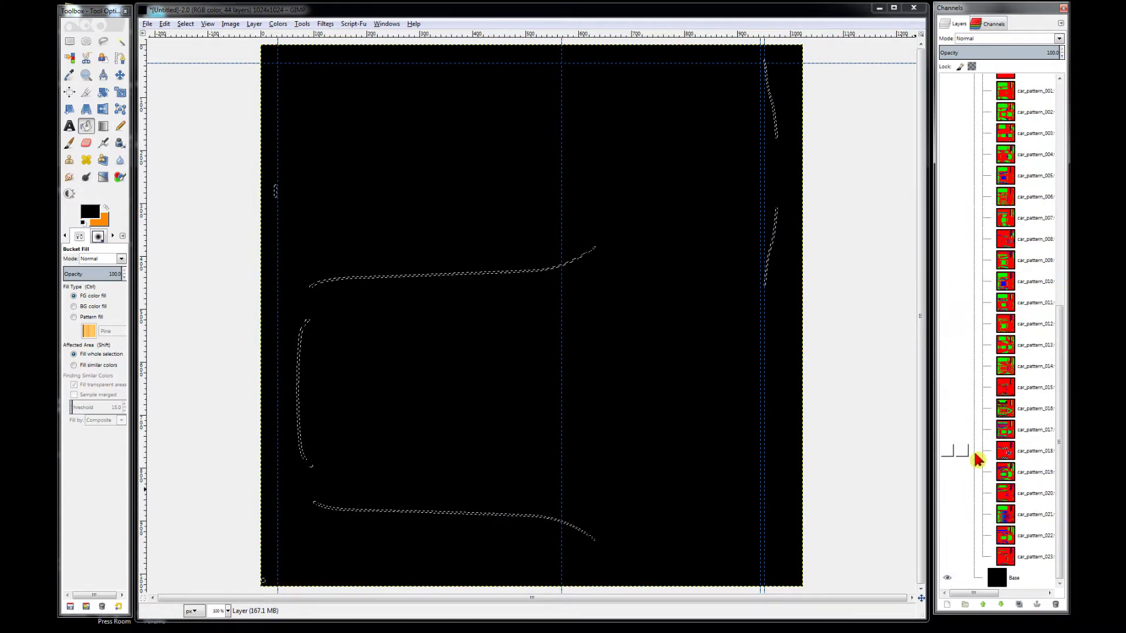
scroll(977, 457, "up", 10)
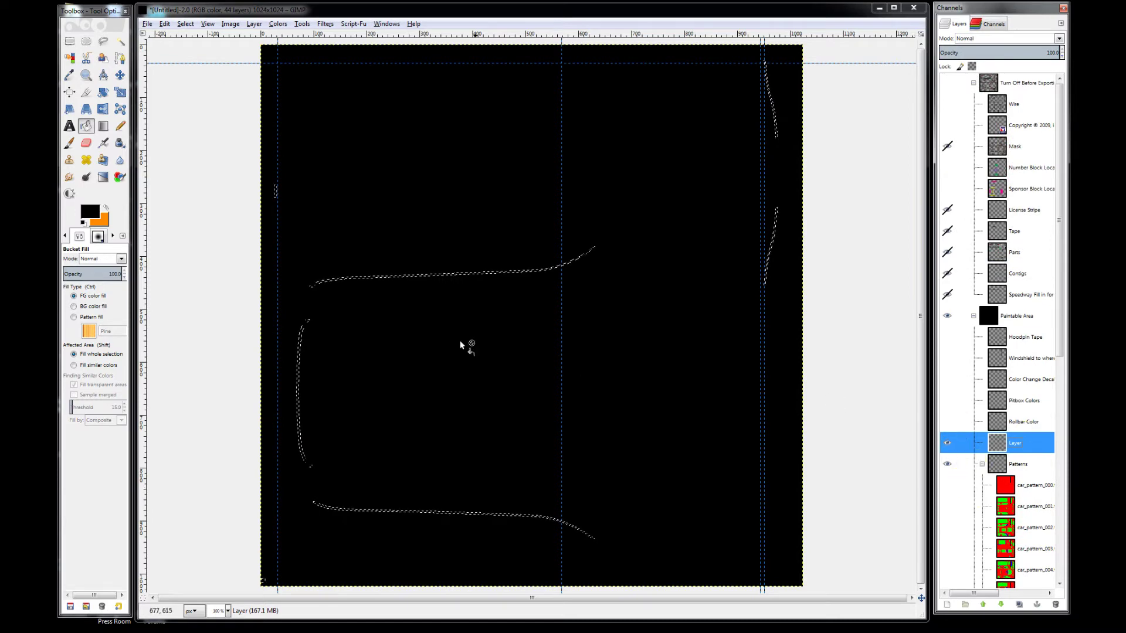
Step: Swap the colors to make orange the foreground, bucket-fill the stripe selection on the new layer, and deselect everything
left_click(107, 208)
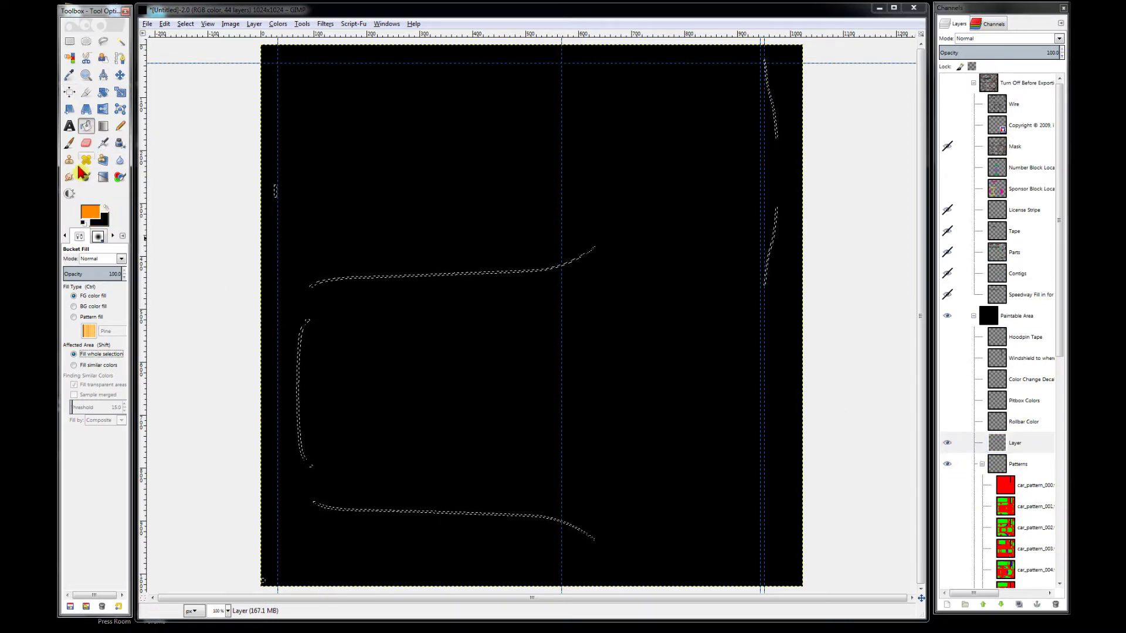
left_click(418, 275)
left_click(418, 275)
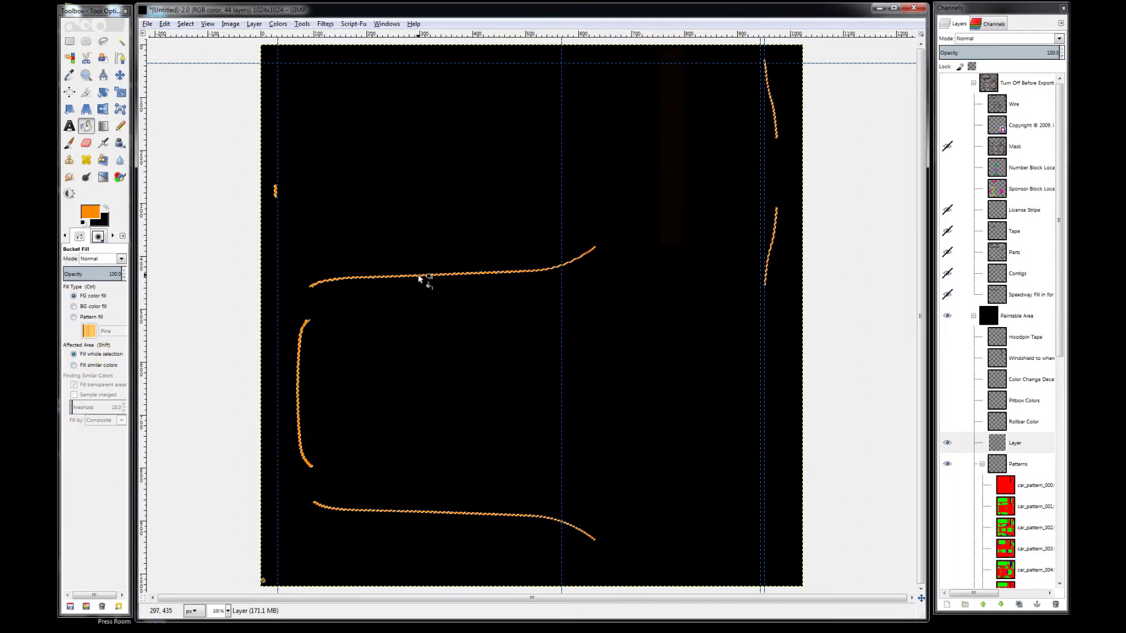
key("ctrl+shift")
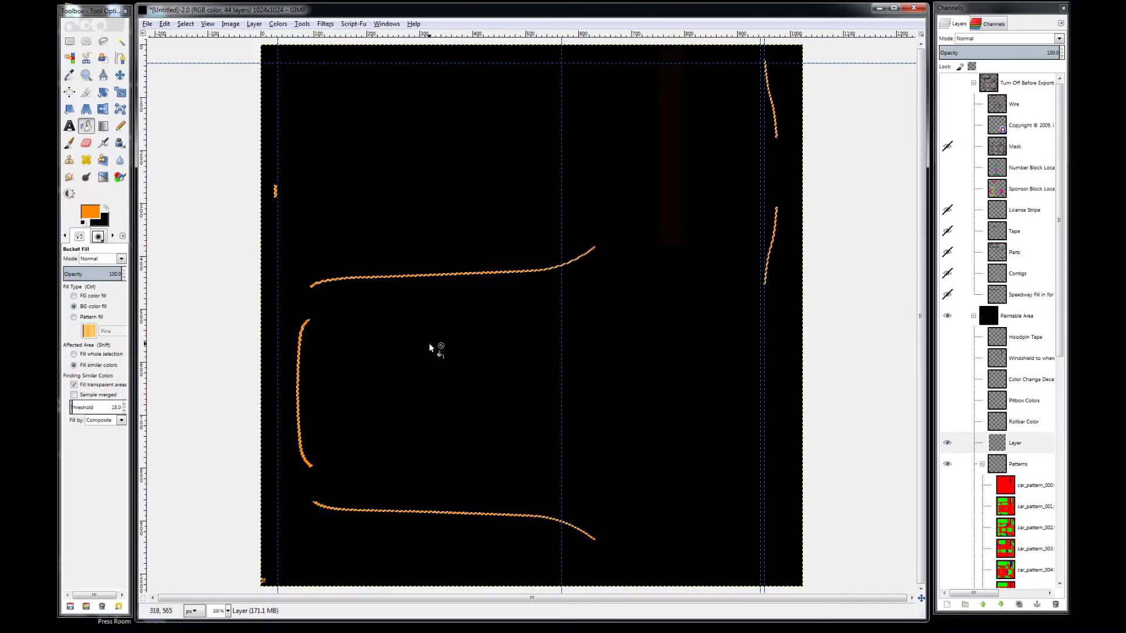
key("ctrl+shift+a")
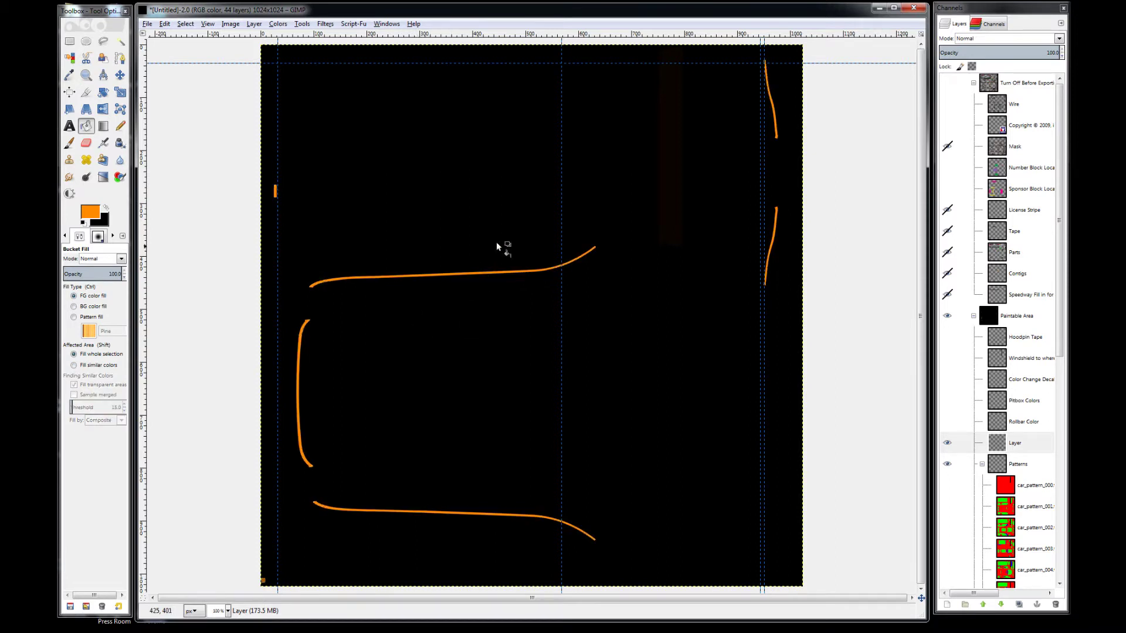
left_click(188, 26)
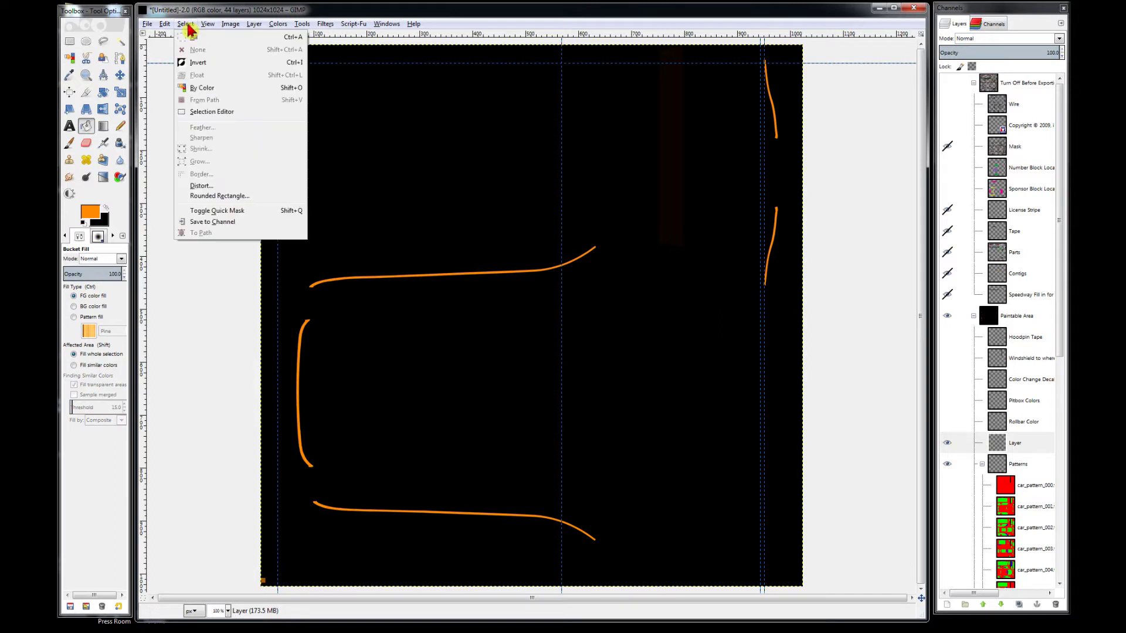
left_click(511, 109)
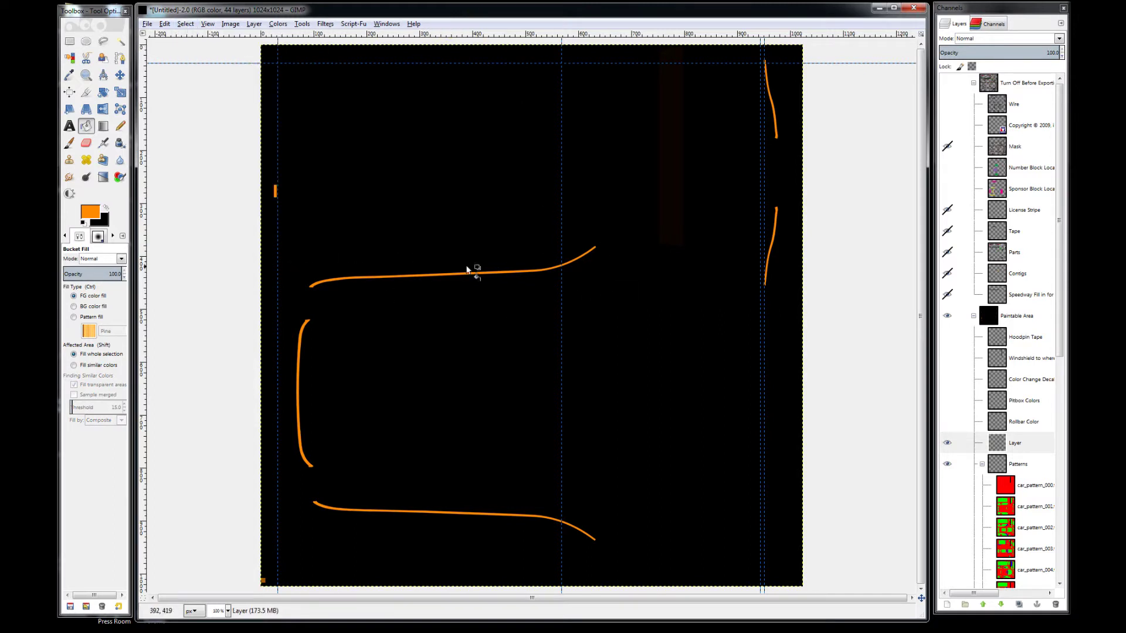
left_click(945, 422)
left_click(990, 194)
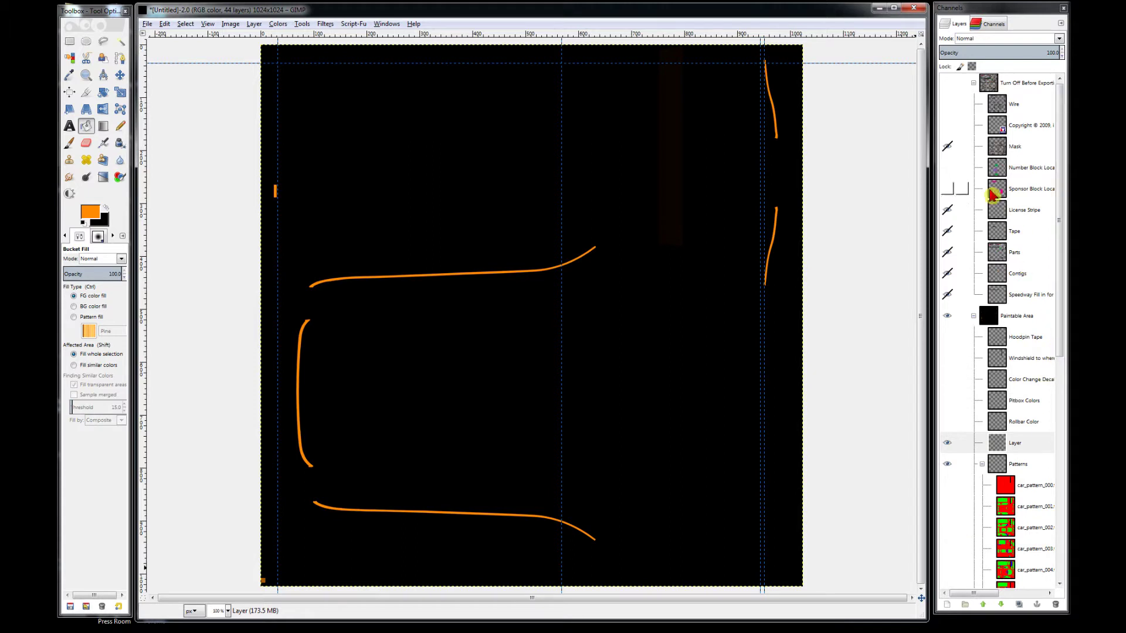
Step: Show the layers from Hoodpin Tape to Rollbar Color and turn the Turn Off Before Exporting group back on
left_click(947, 337)
left_click(946, 379)
left_click(946, 400)
left_click(947, 422)
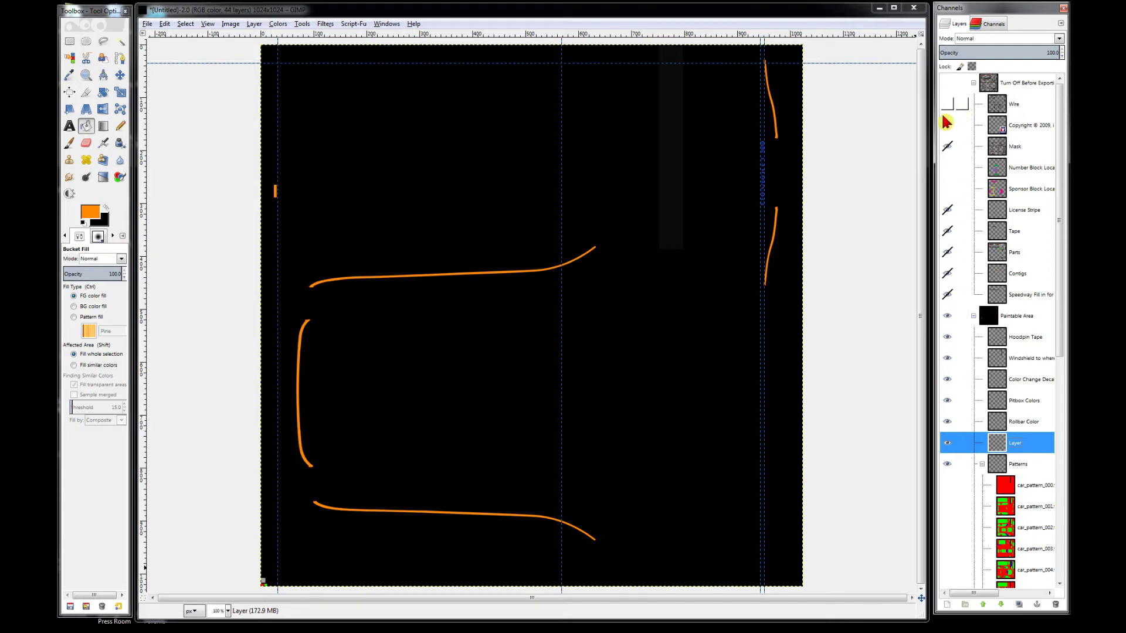
left_click(947, 85)
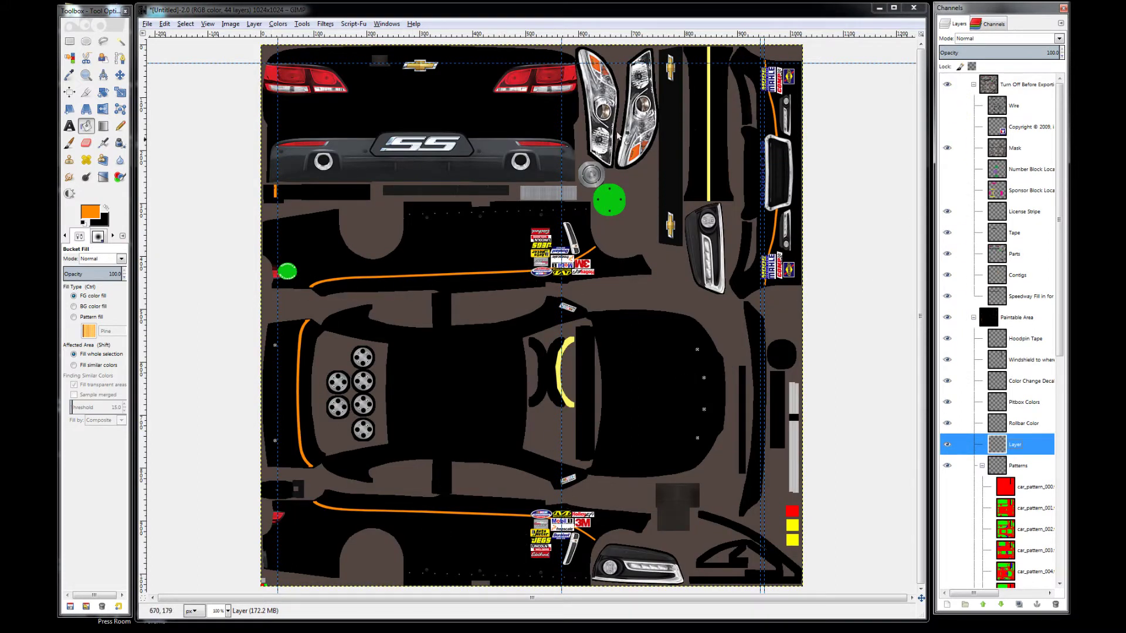
Step: Re-export the paint to the car's TGA file, reload the car textures in the iRacing simulator, and return to GIMP
left_click(640, 24)
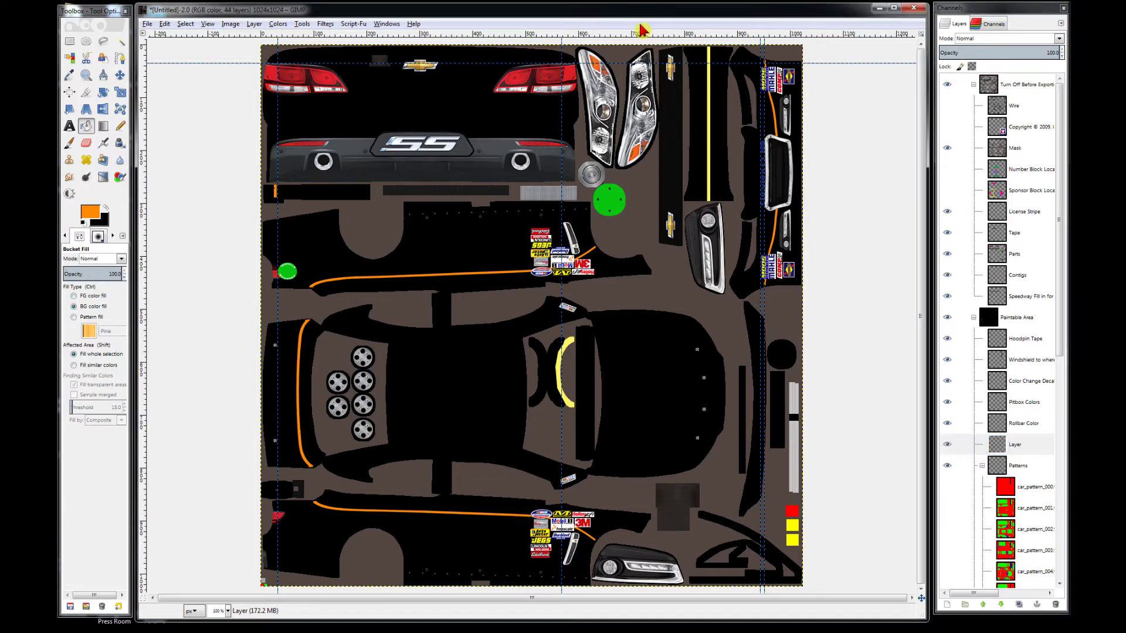
key("ctrl+e")
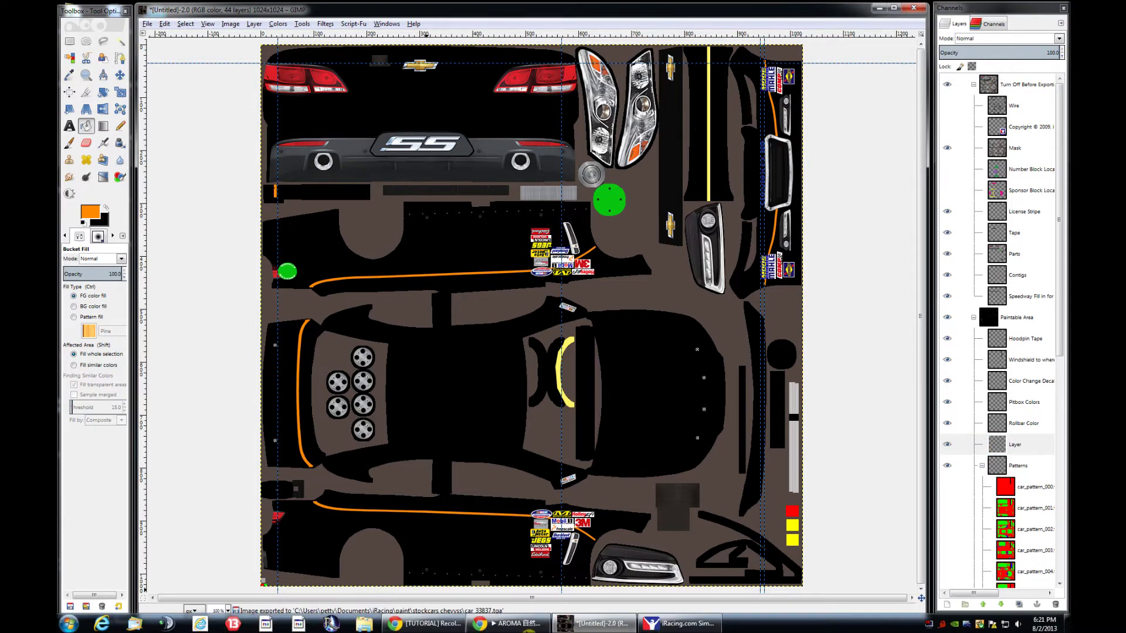
left_click(674, 623)
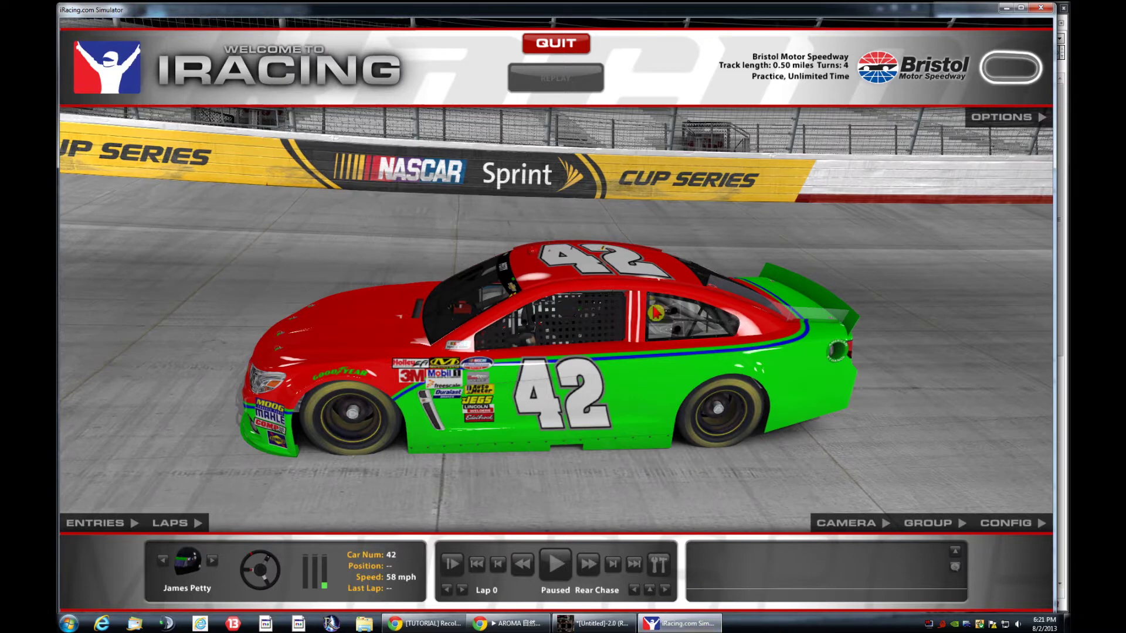
key("ctrl+r")
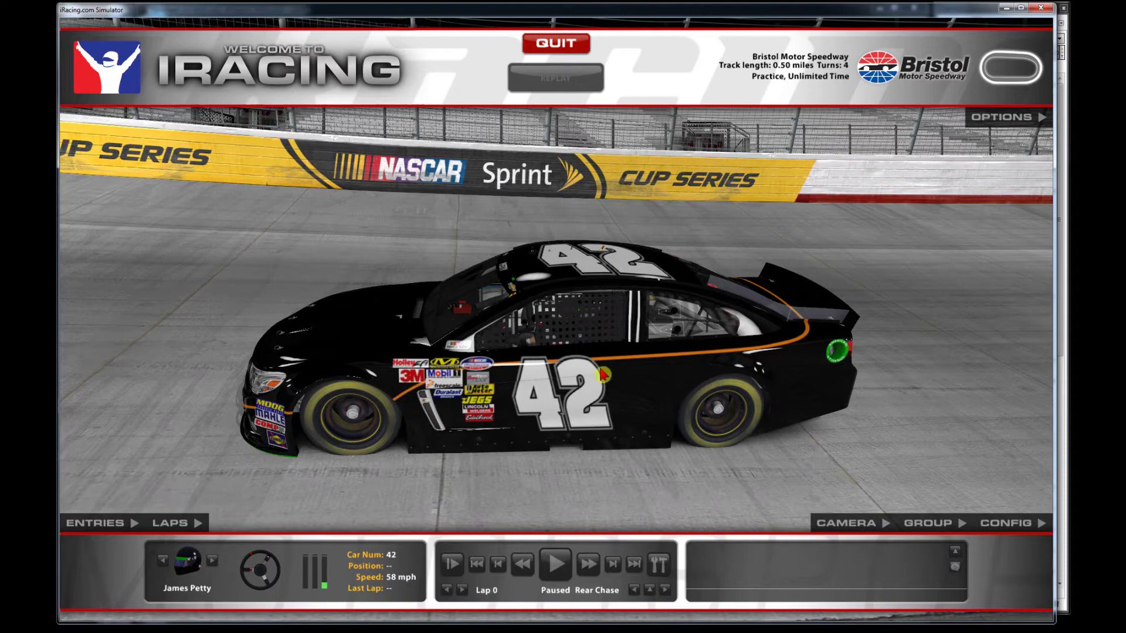
left_click(1006, 7)
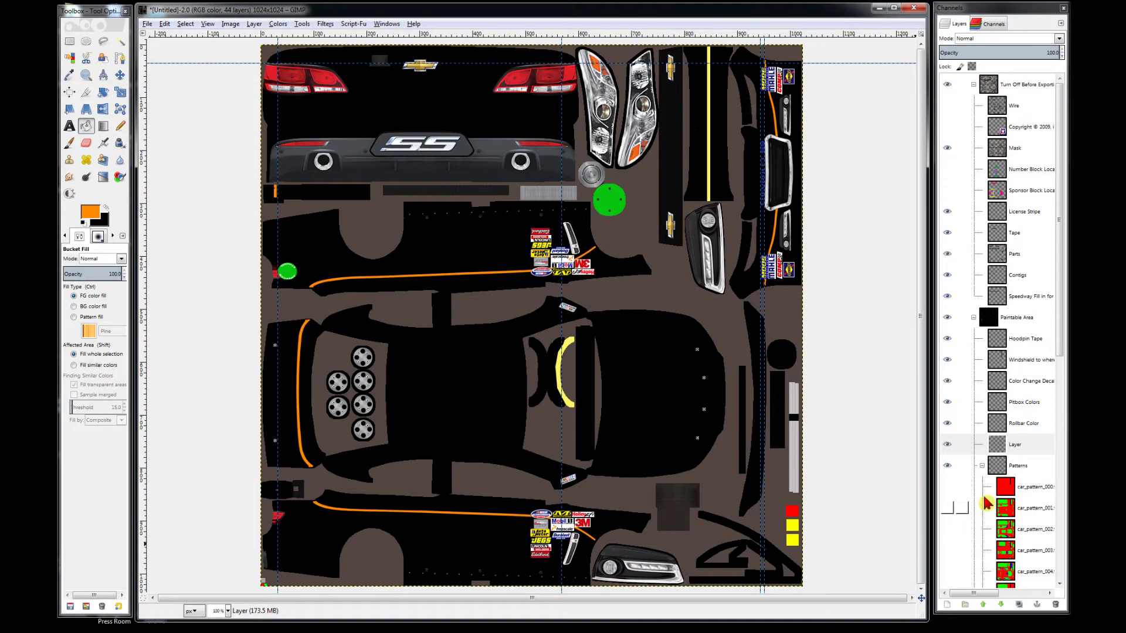
Step: Hide the Turn Off Before Exporting group and the Paintable Area layers from Hoodpin Tape to Rollbar Color
left_click(1023, 445)
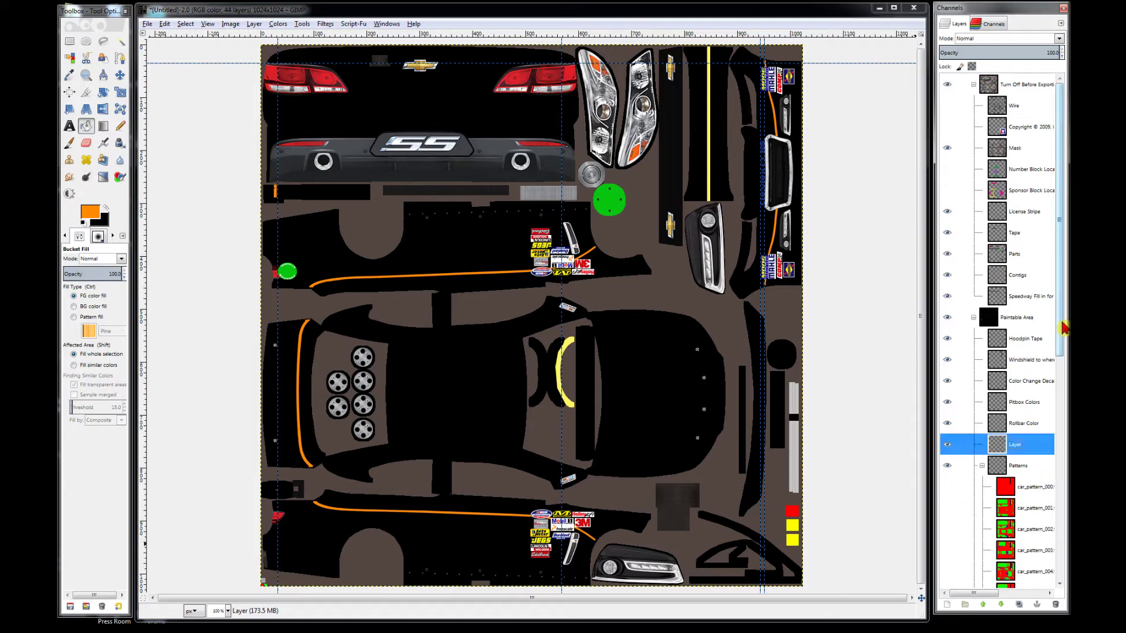
left_click(947, 148)
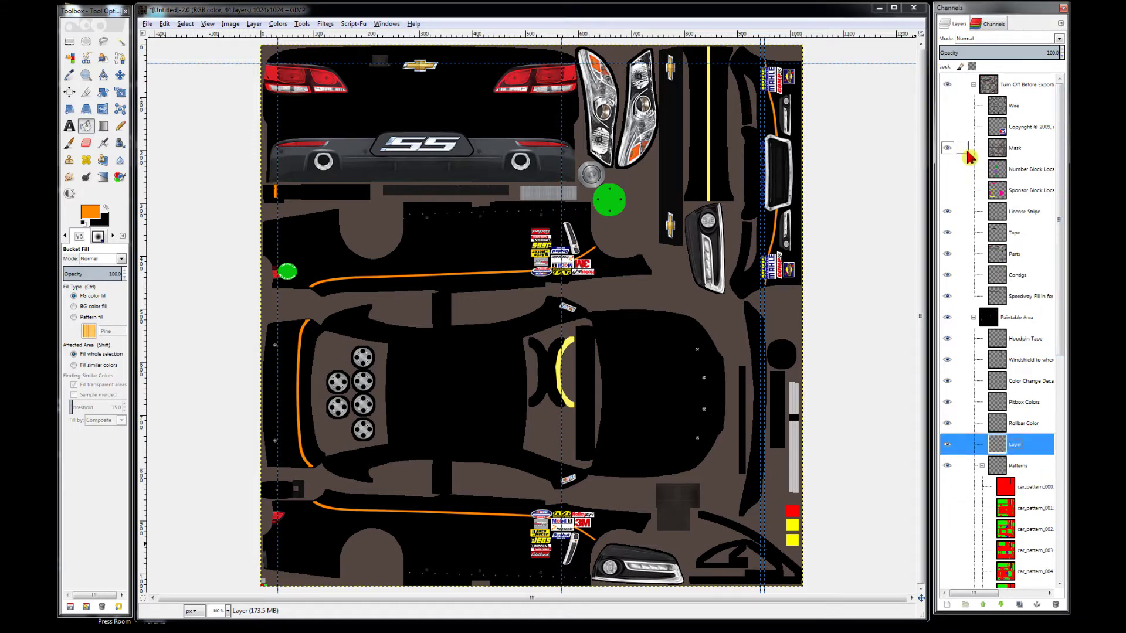
left_click(946, 85)
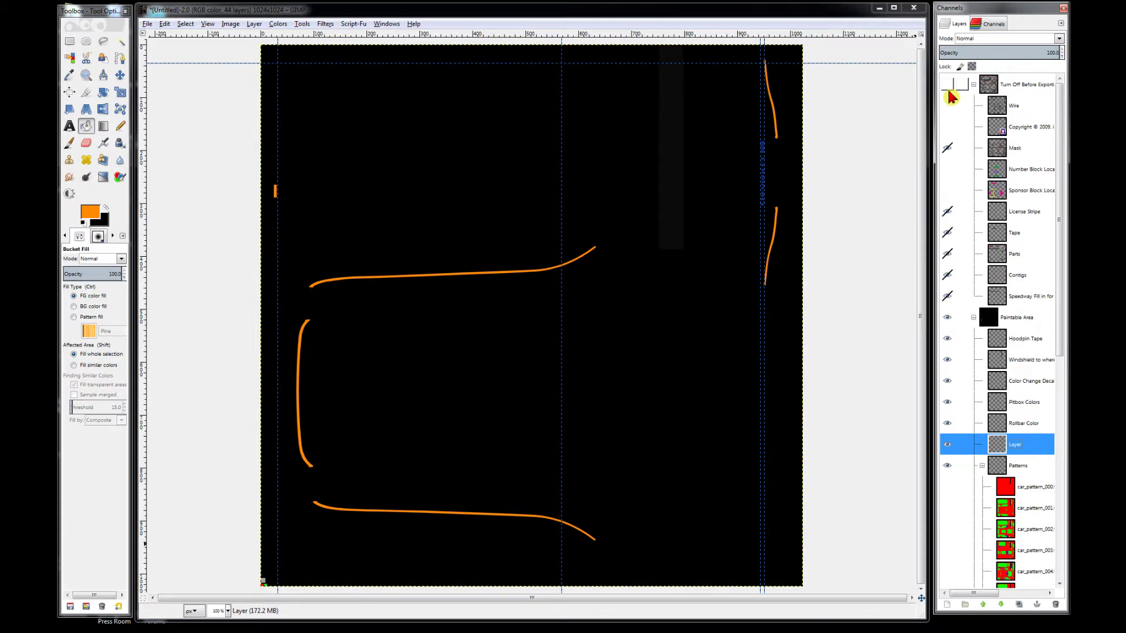
left_click(946, 338)
left_click(946, 359)
left_click(947, 380)
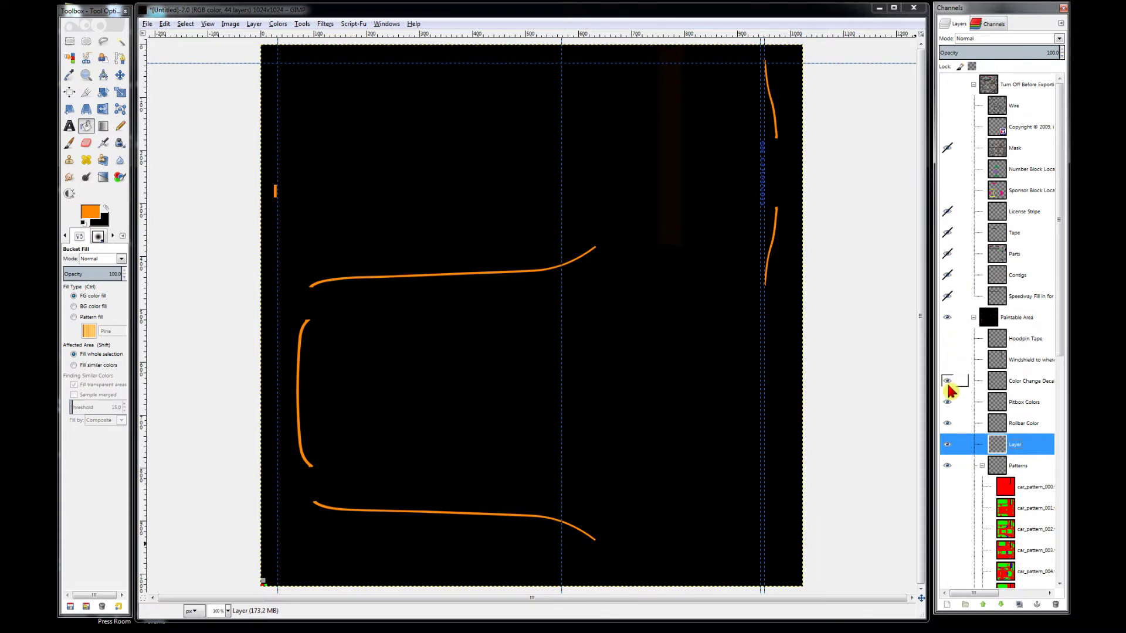
left_click(948, 423)
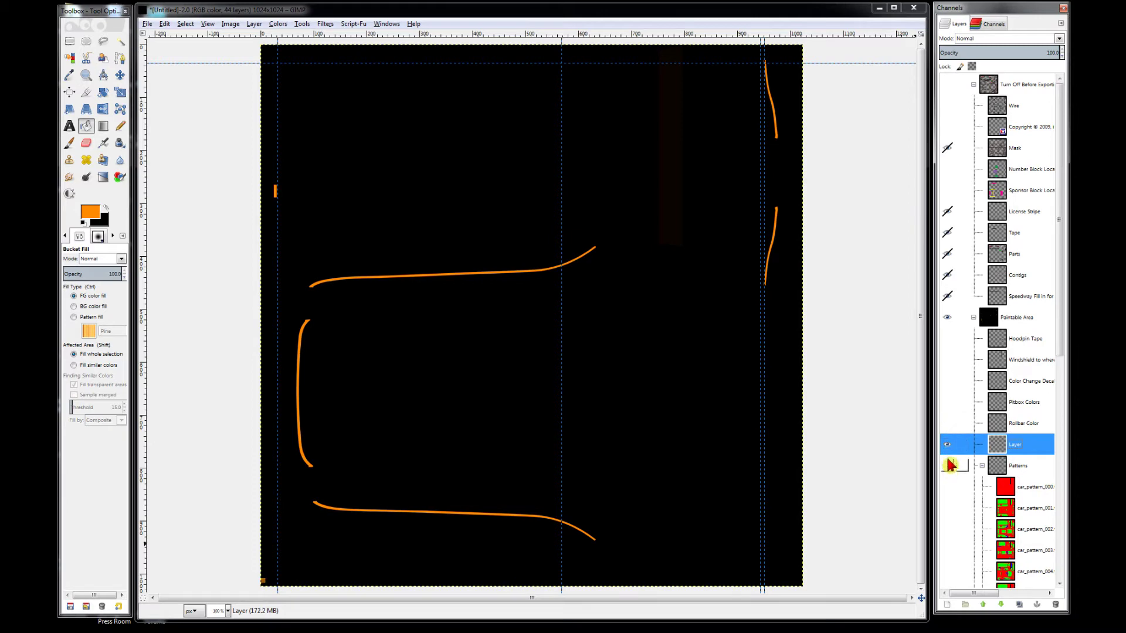
Step: Toggle the orange stripe layer off and on, and show the Patterns group with car_pattern_007 enabled
left_click(948, 445)
left_click(948, 445)
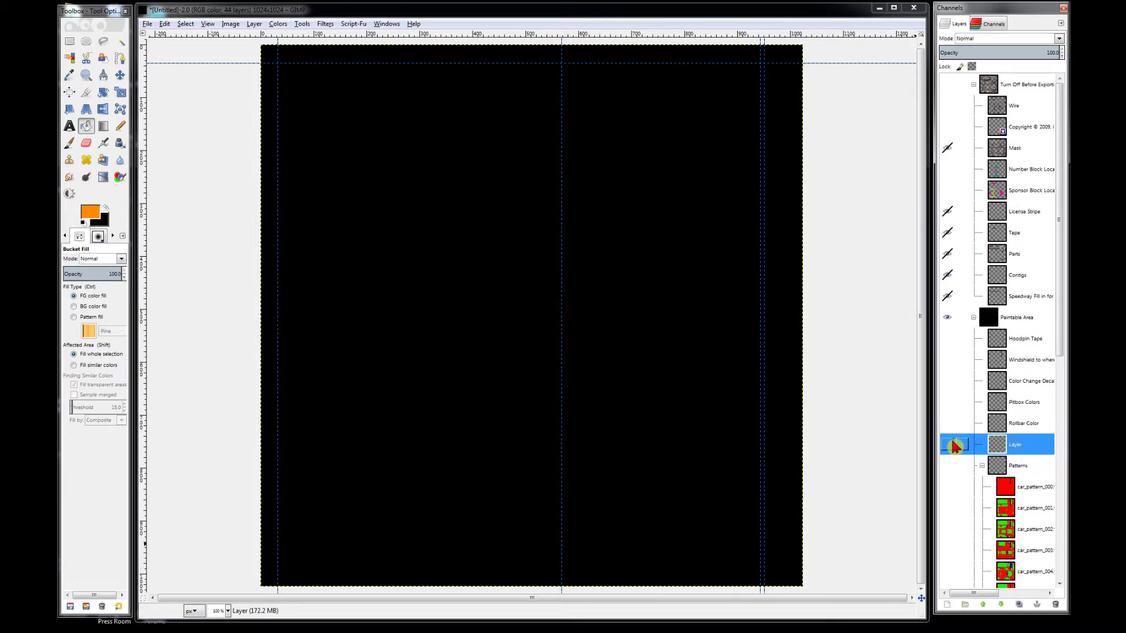
scroll(960, 463, "down", 5)
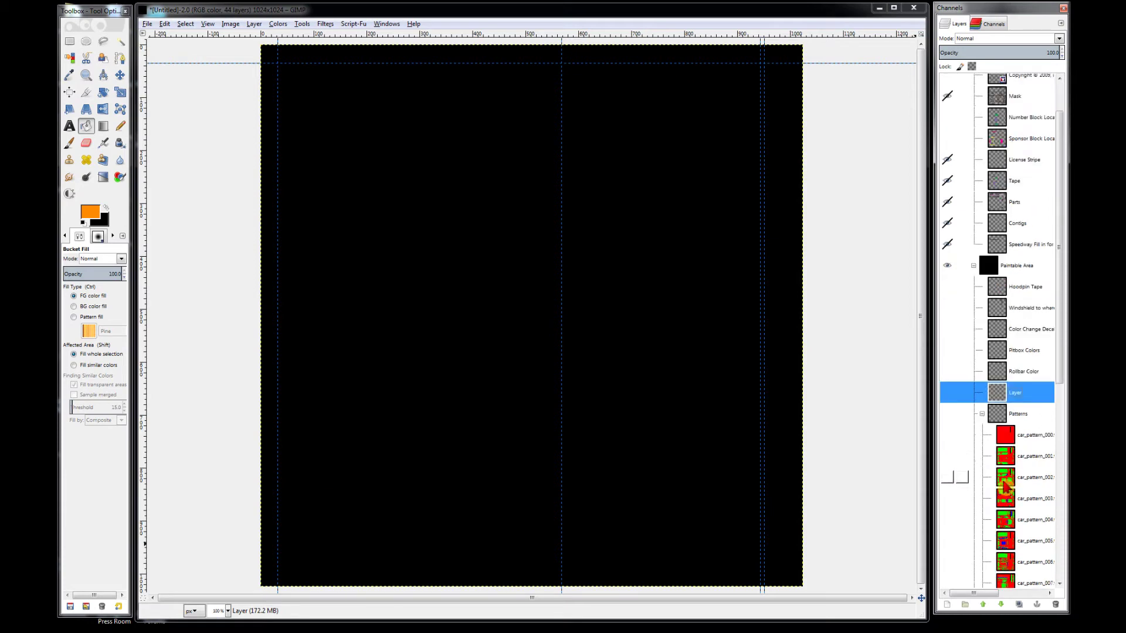
left_click(950, 480)
left_click(947, 288)
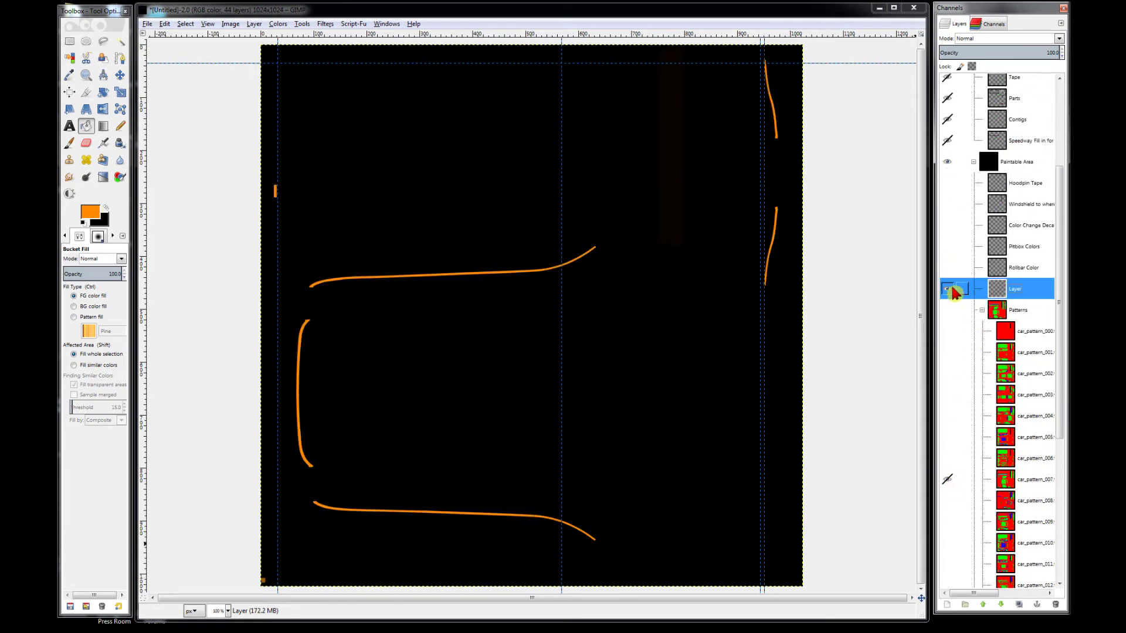
left_click(947, 311)
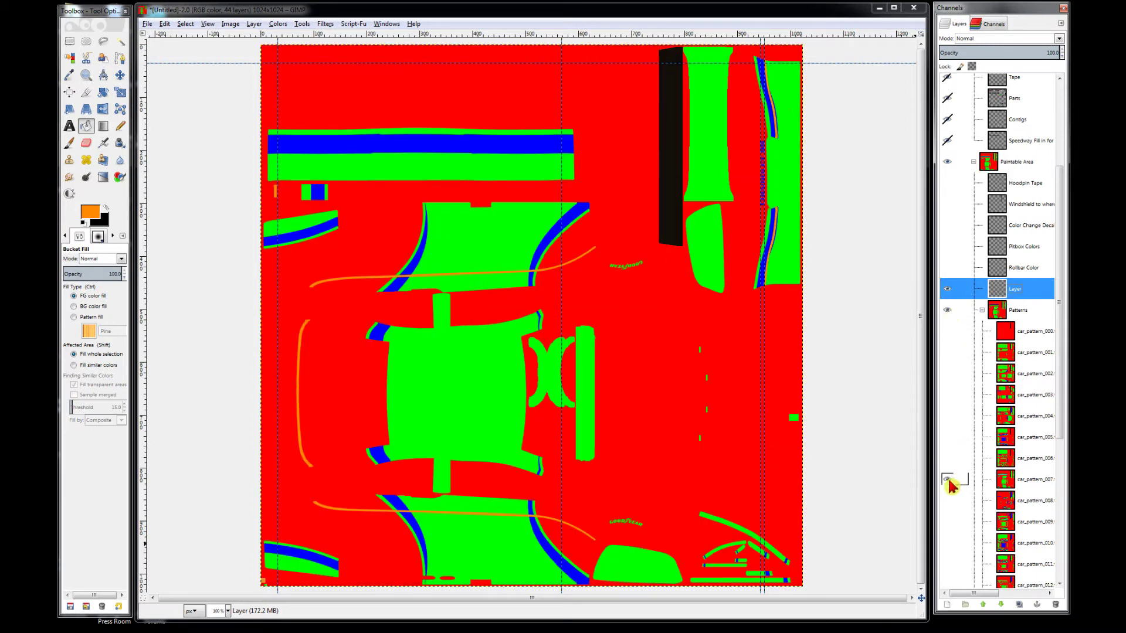
Step: Preview patterns car_pattern_006 down to car_pattern_003, leaving only car_pattern_003 visible in the Patterns group
left_click(947, 460)
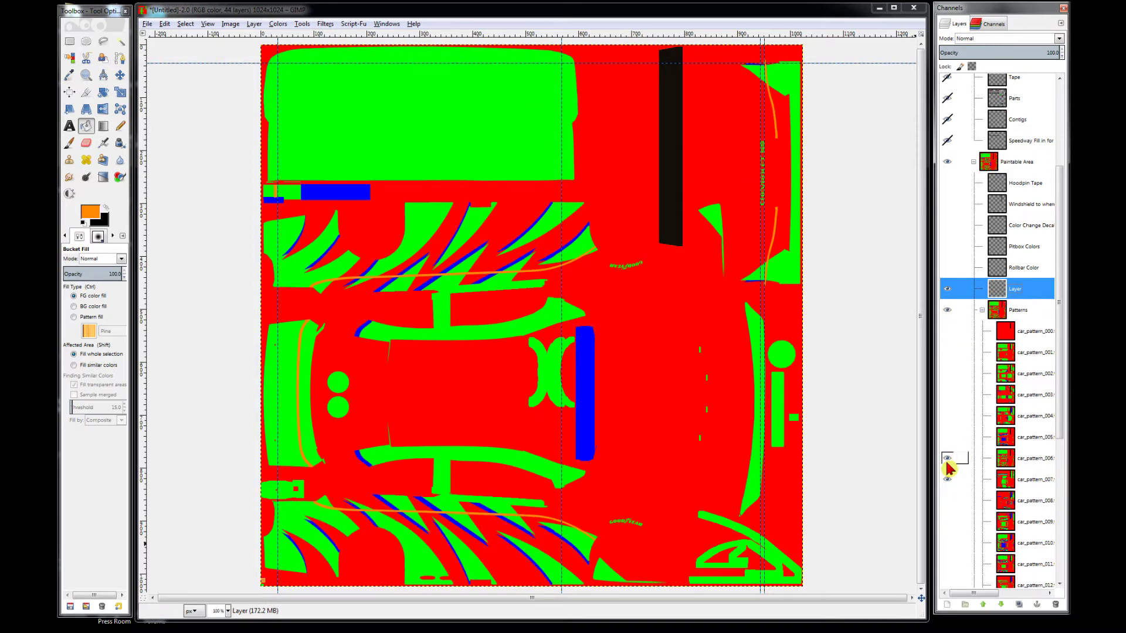
left_click(947, 438)
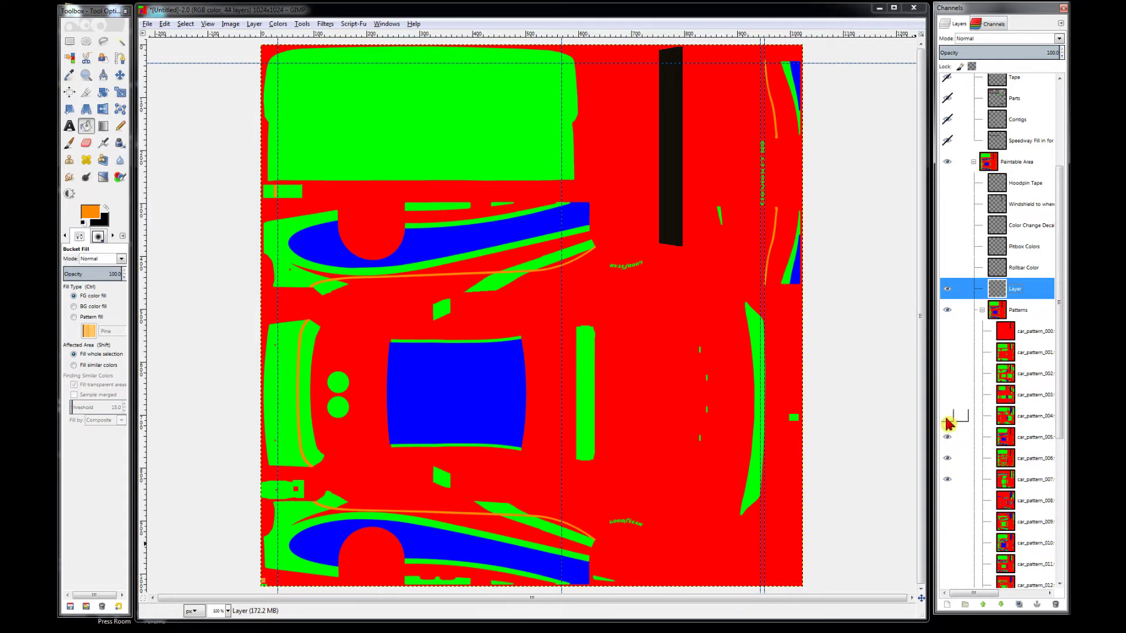
left_click(946, 417)
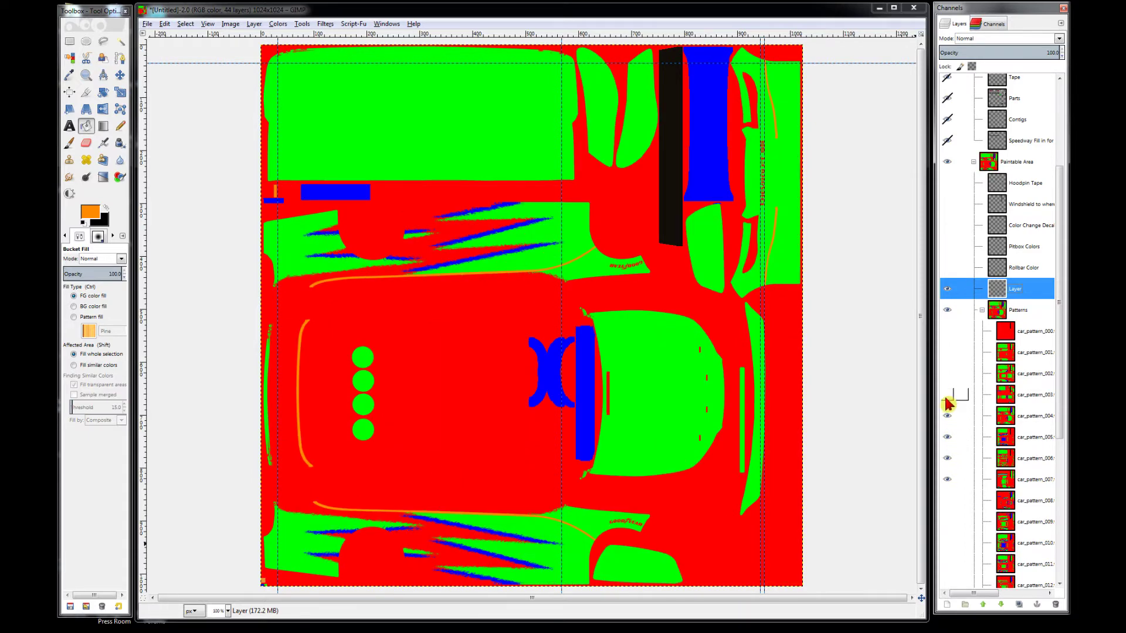
left_click(947, 395)
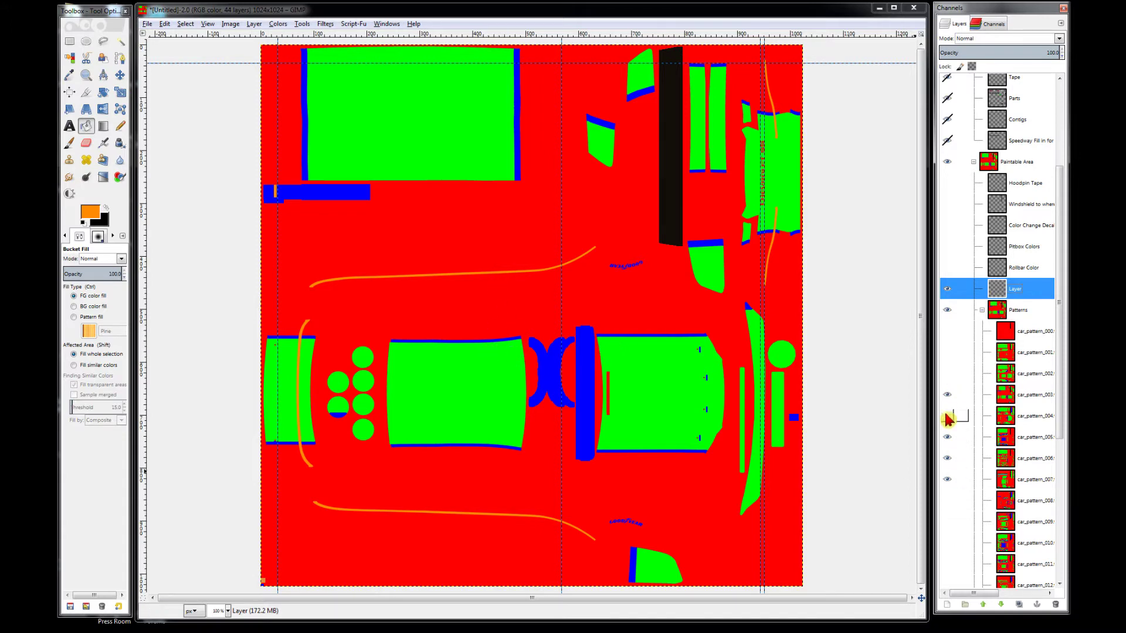
left_click_drag(948, 436, 948, 488)
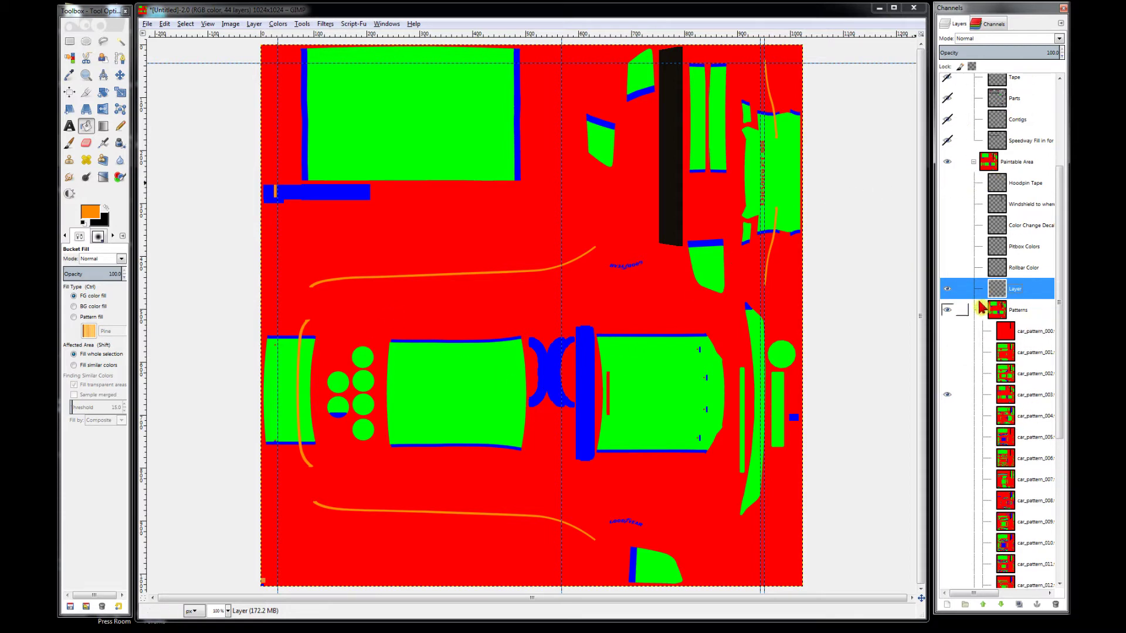
Step: Hide the orange stripe layer, select car_pattern_003, turn its Blue channel into a selection, and go back to the layer list
left_click(946, 289)
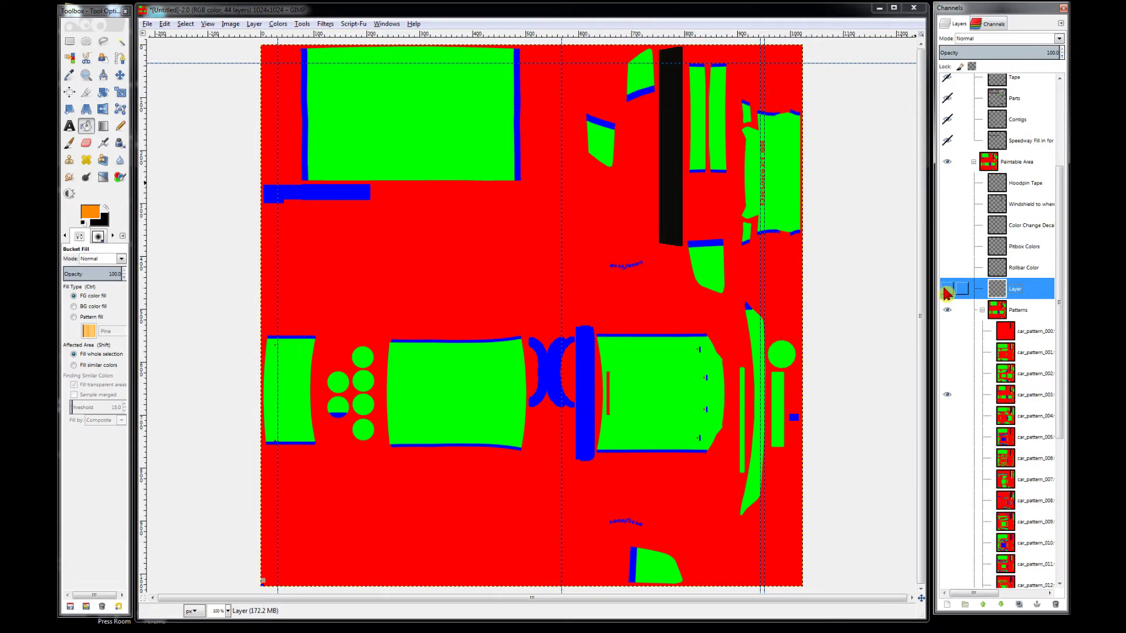
left_click(1029, 399)
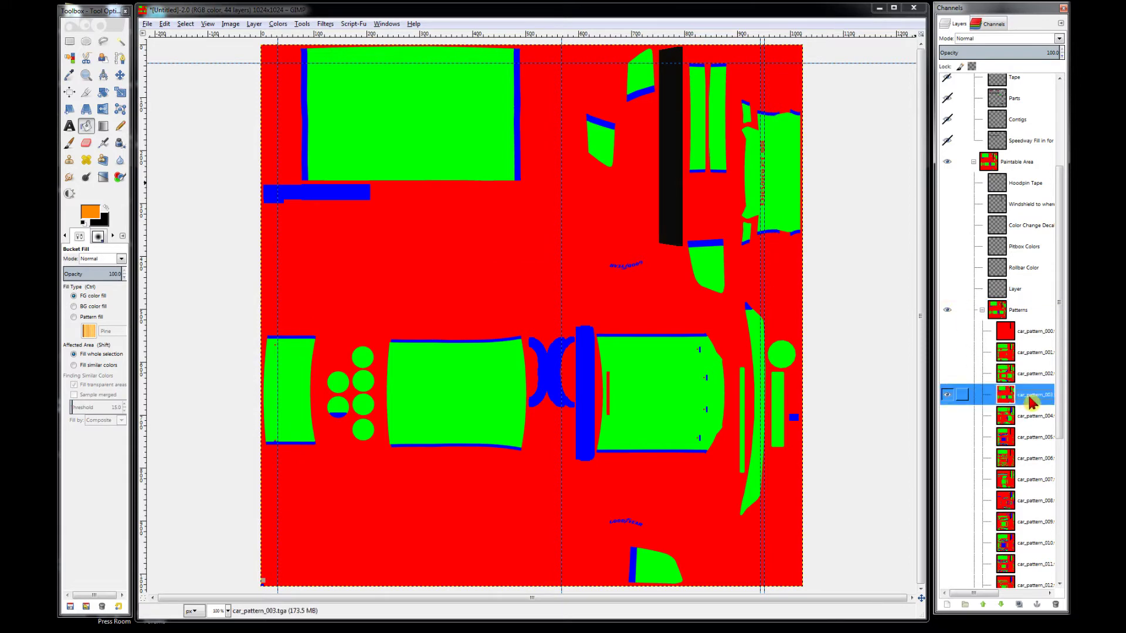
left_click(990, 26)
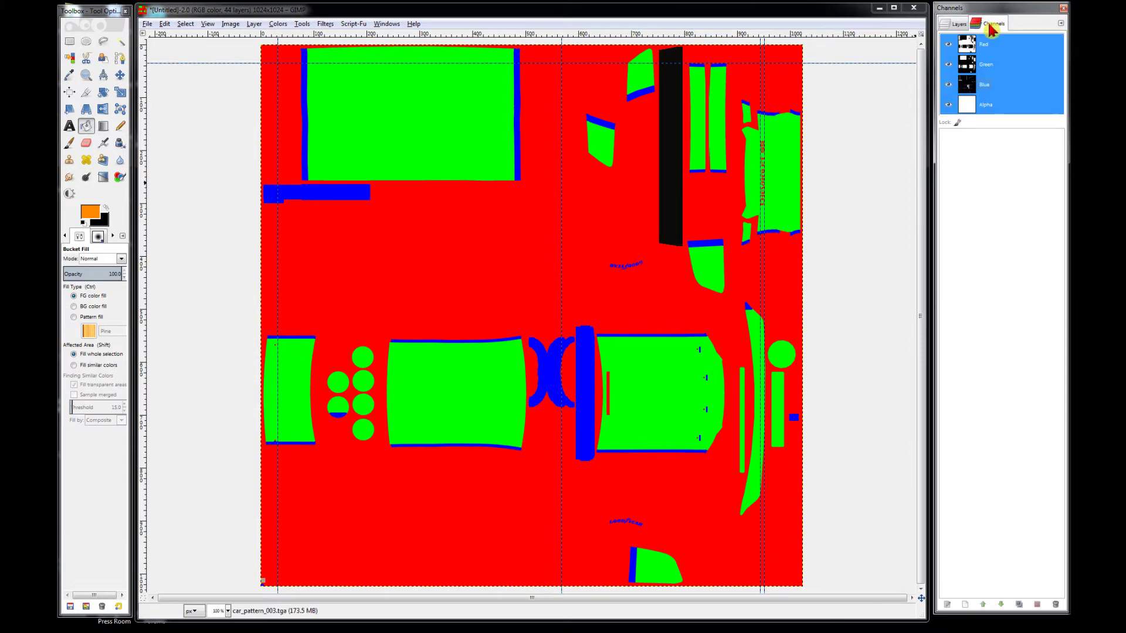
left_click(993, 88)
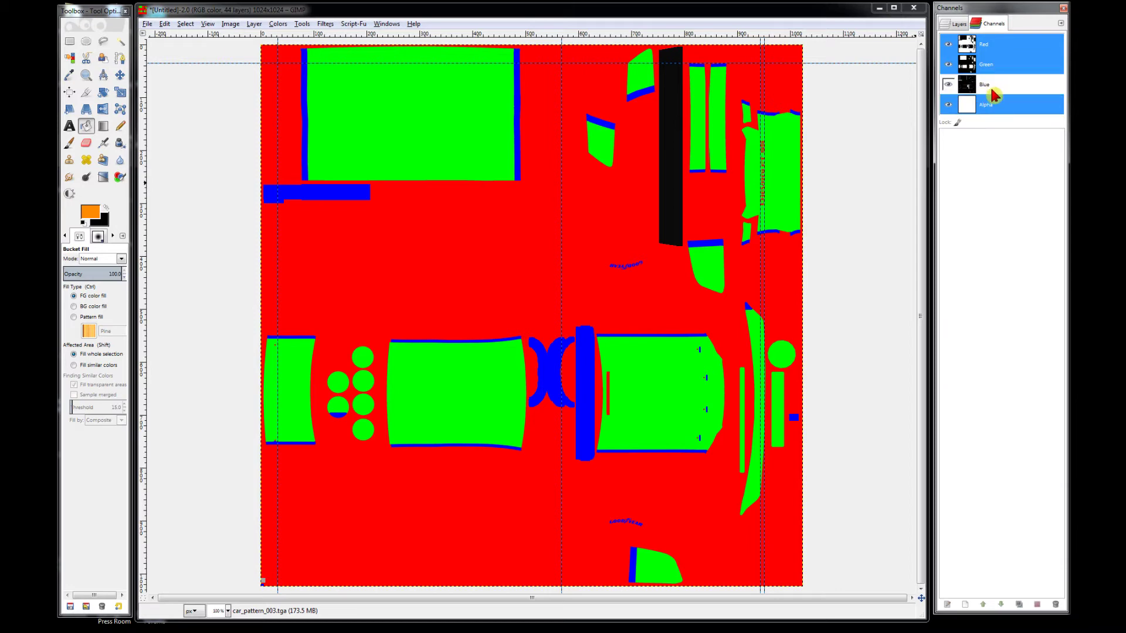
left_click(993, 94)
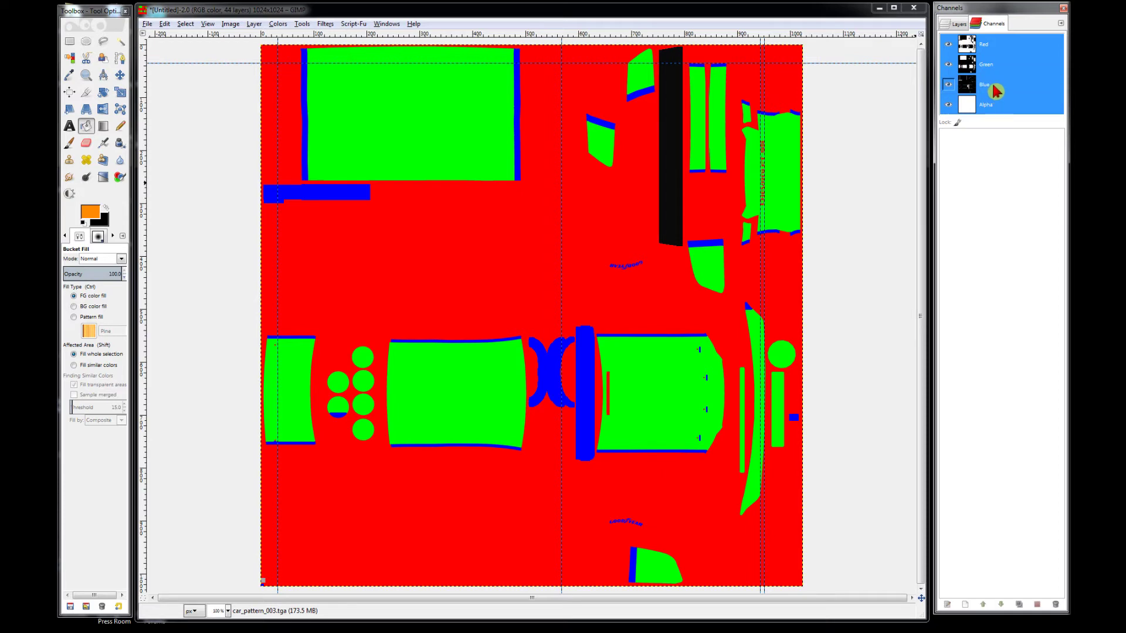
right_click(995, 91)
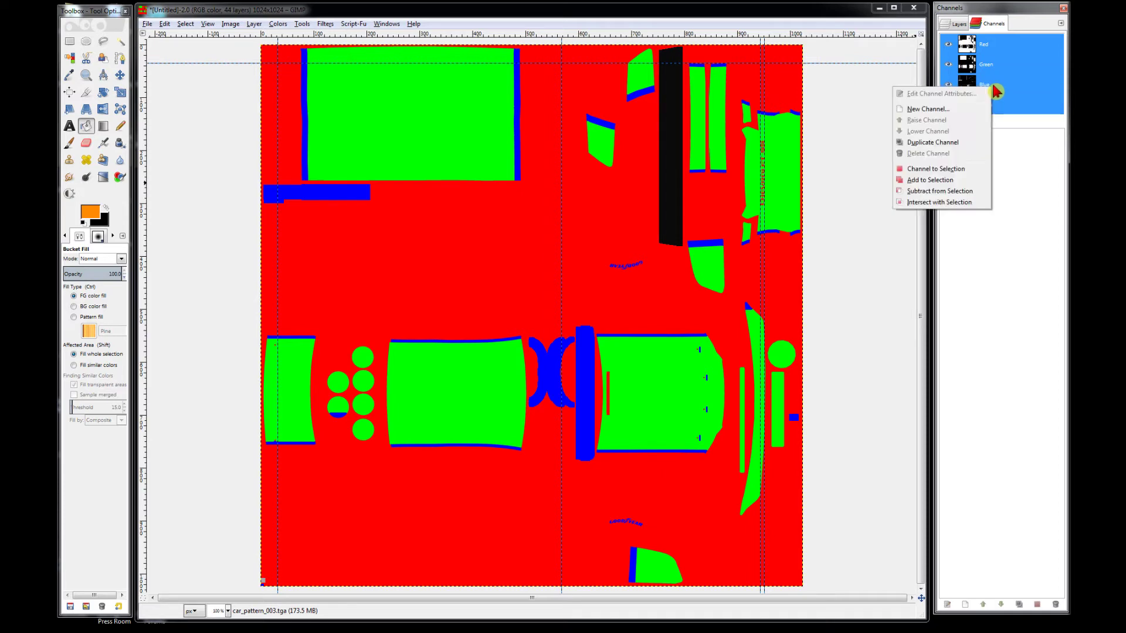
left_click(956, 170)
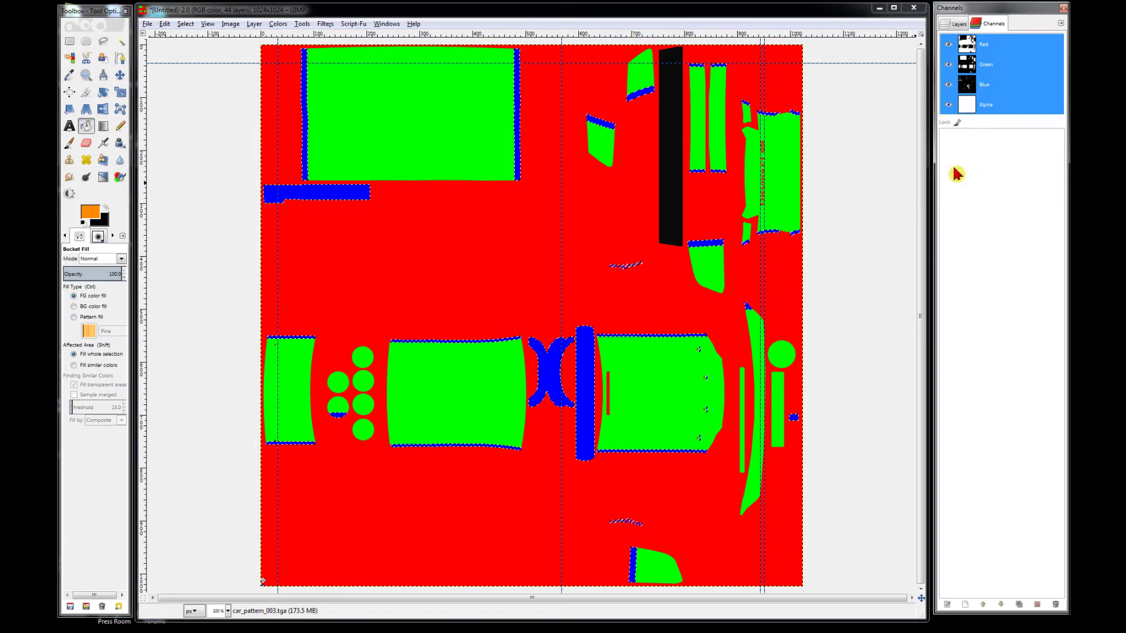
left_click(959, 23)
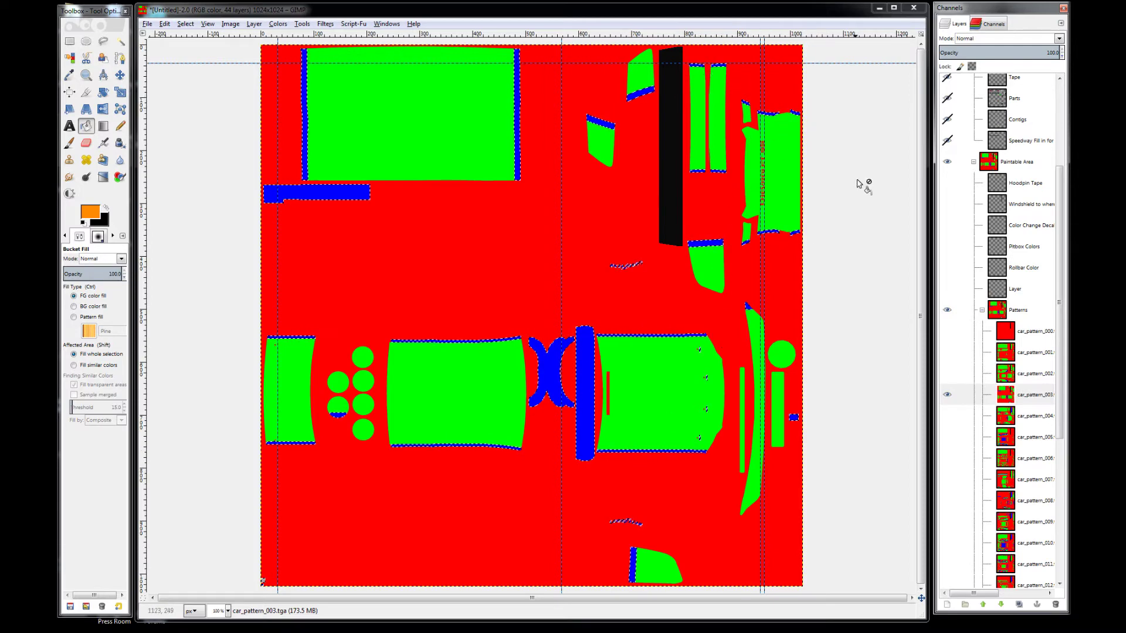
Step: With Rectangle Select, subtract the trunk-lid stripes, the blue bar below the rear panel, and both small blue Goodyear letterings from the selection
left_click(69, 41)
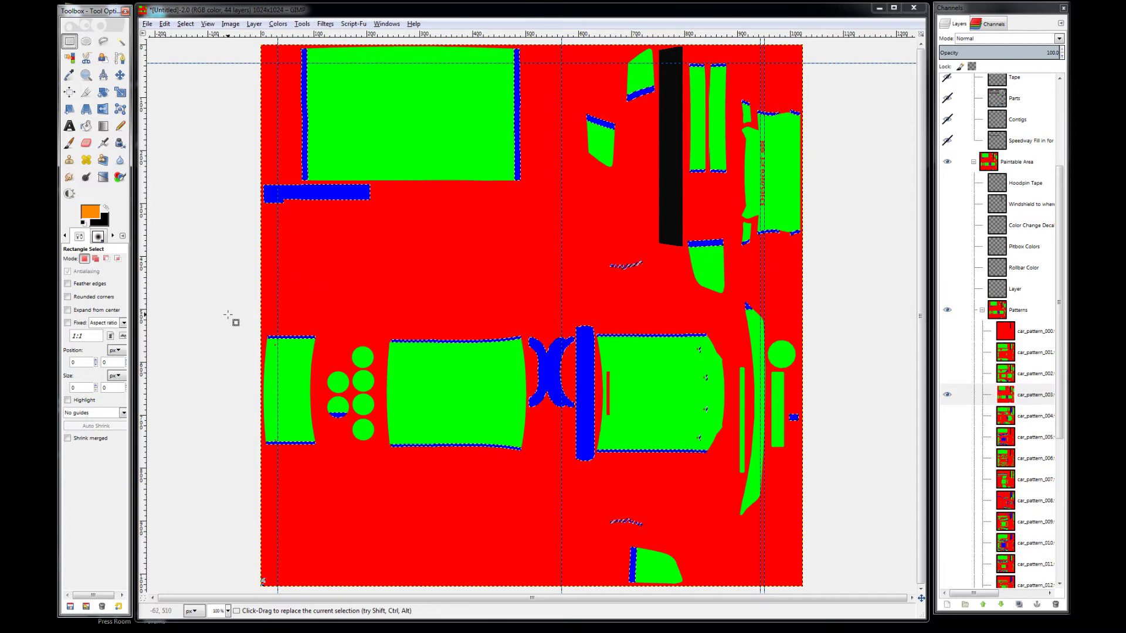
left_click_drag(247, 323, 326, 455)
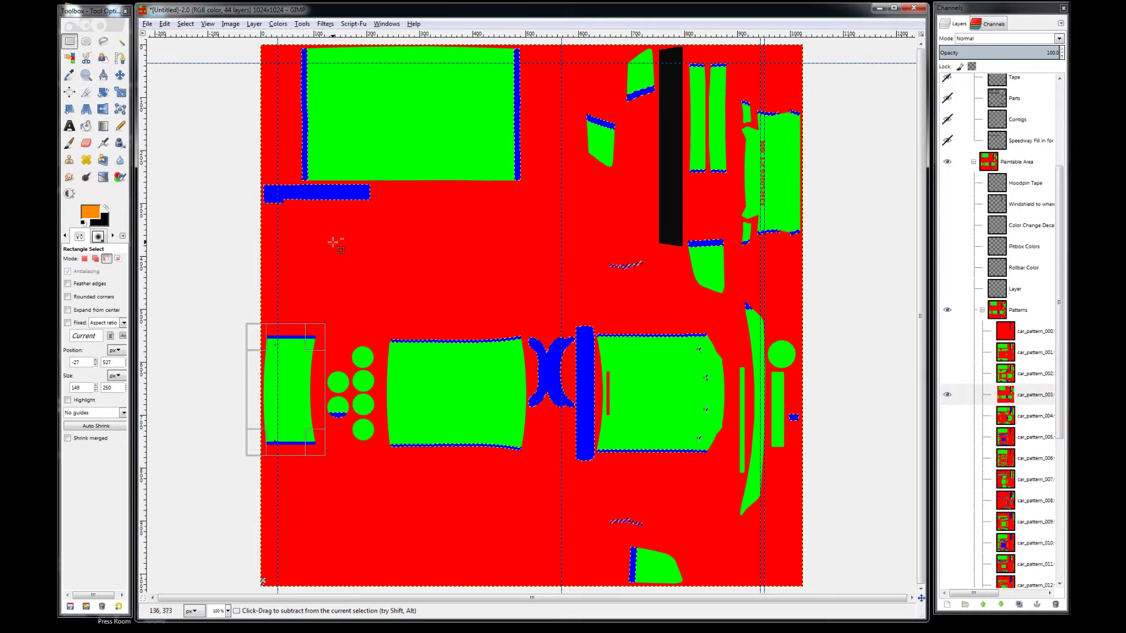
key("ctrl")
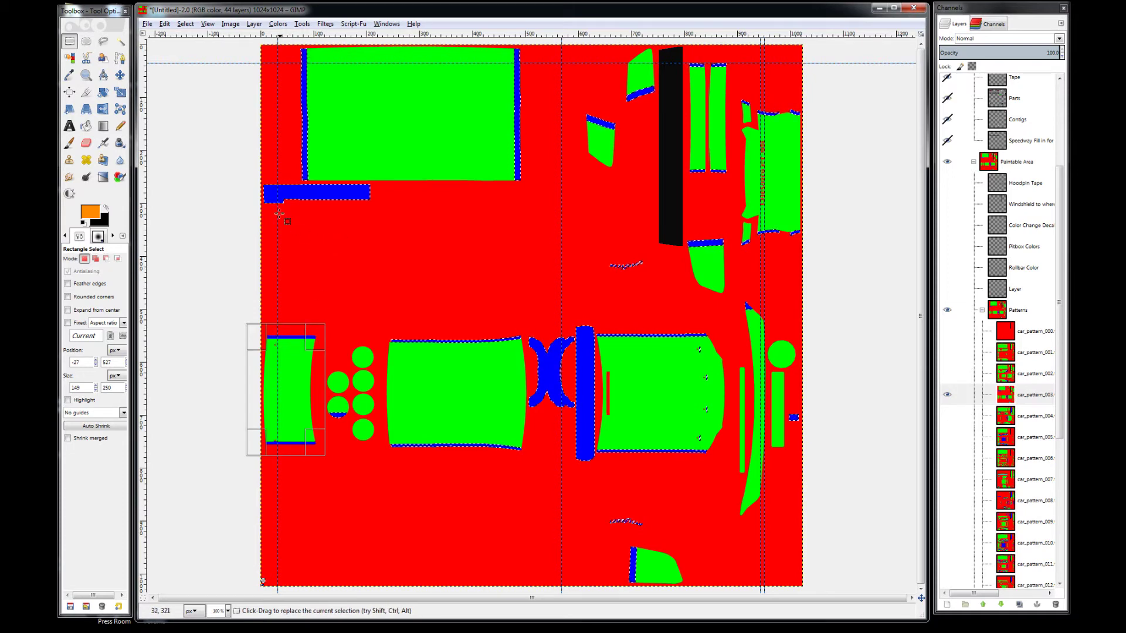
key("ctrl")
left_click_drag(252, 184, 375, 209)
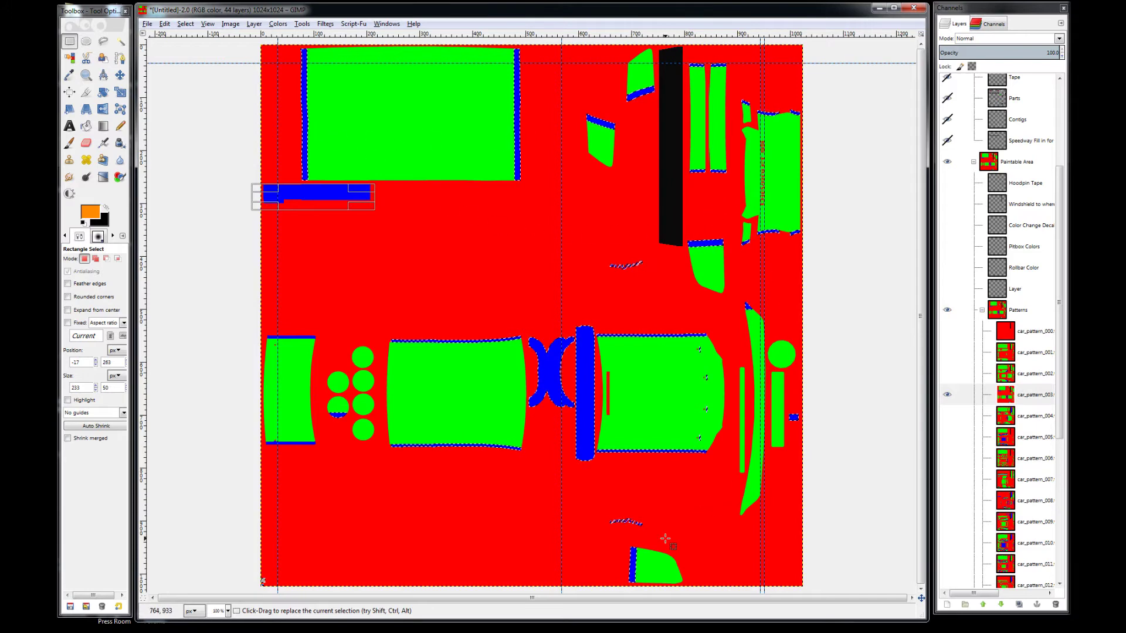
key("ctrl")
left_click_drag(603, 258, 646, 273)
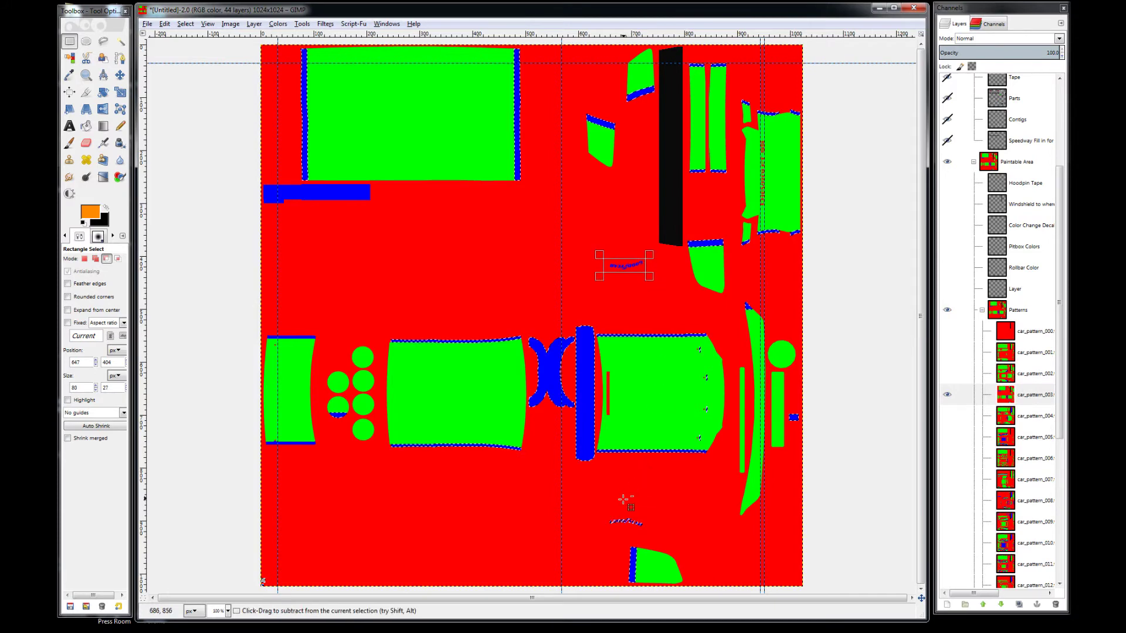
left_click_drag(607, 513, 647, 536)
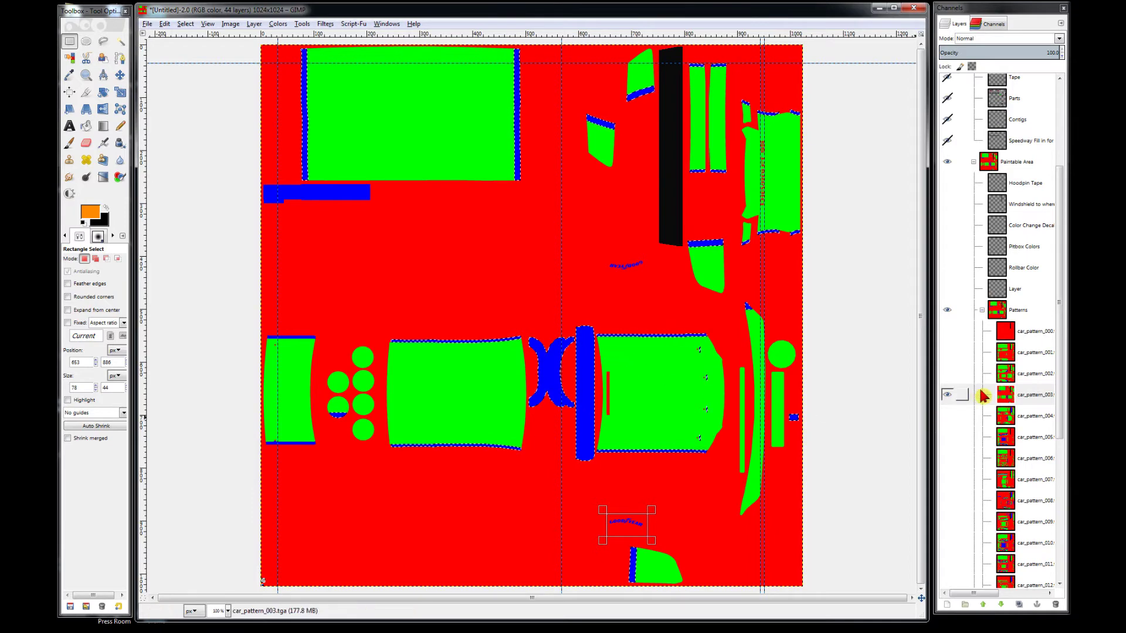
Step: Show the orange stripe layer, hide car_pattern_003, fill the remaining blue-area selection with orange on the stripe layer, and clear the selection
left_click(1030, 294)
left_click(947, 289)
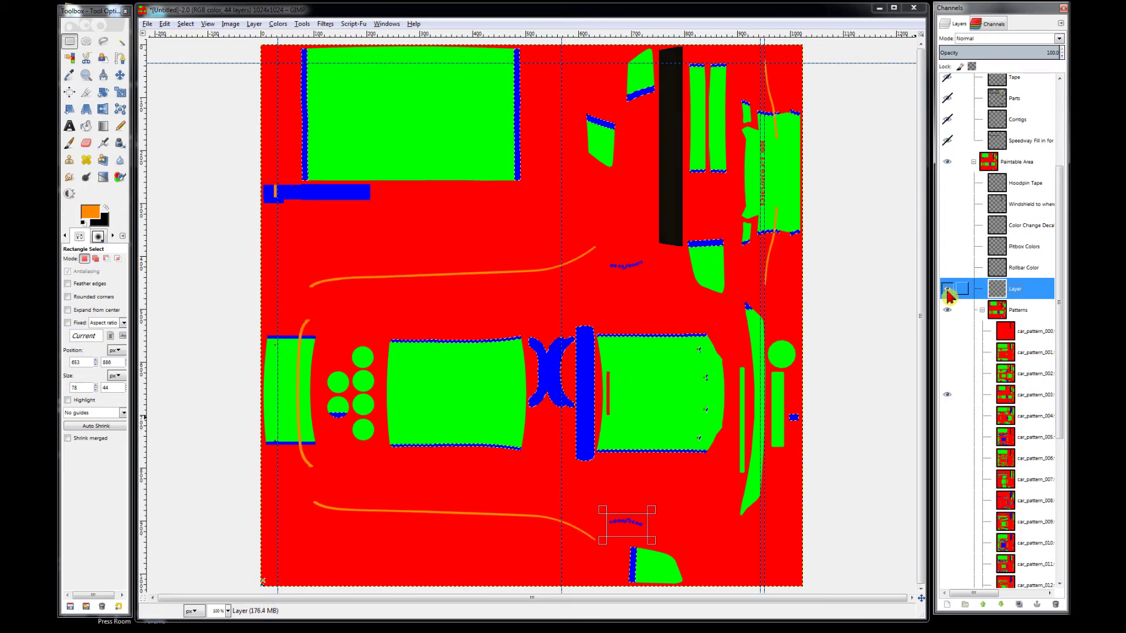
left_click(947, 397)
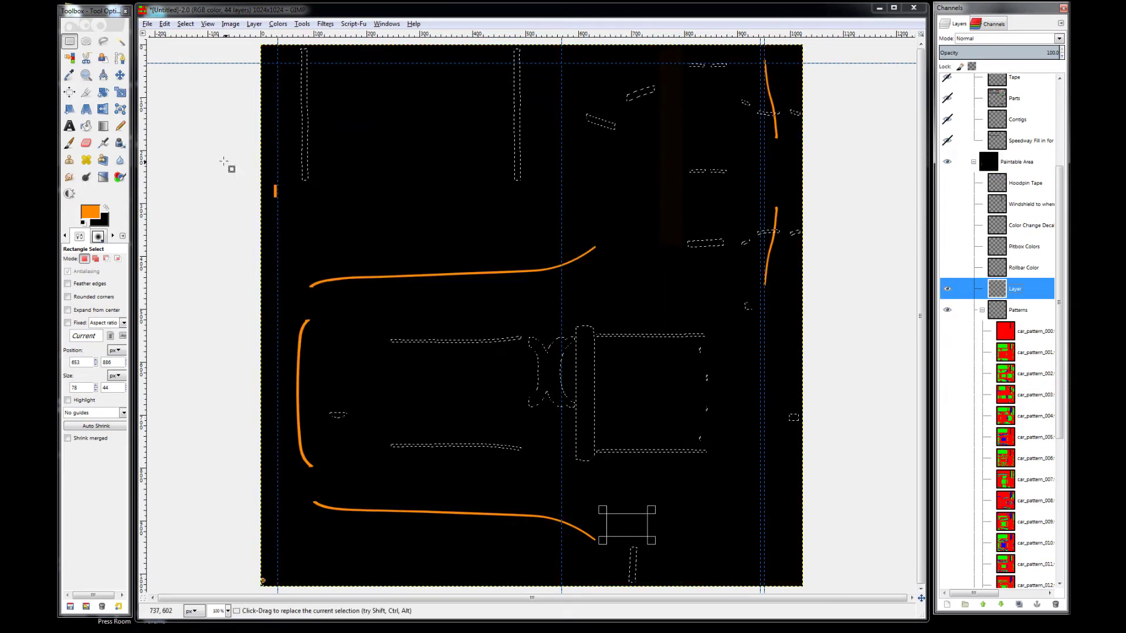
left_click(86, 127)
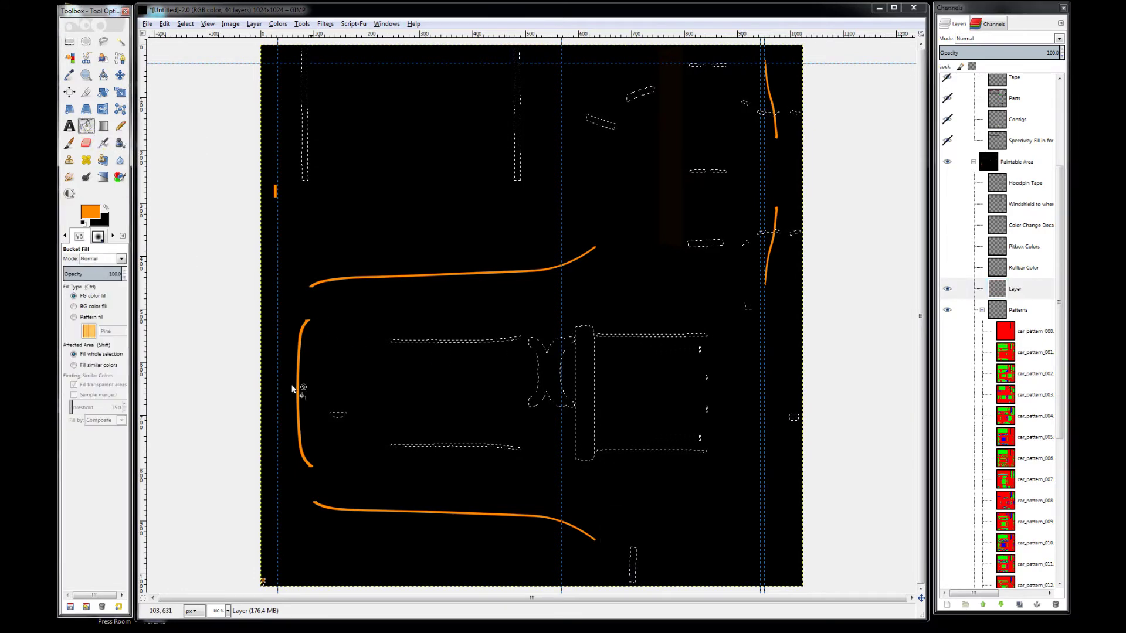
left_click(429, 340)
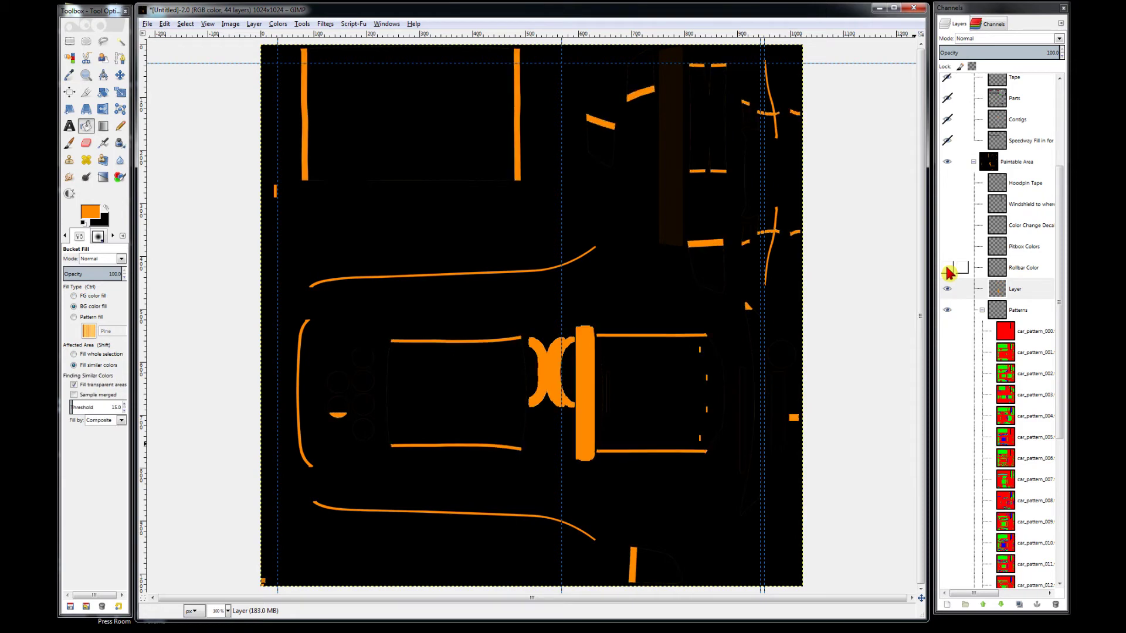
key("shift+ctrl+a")
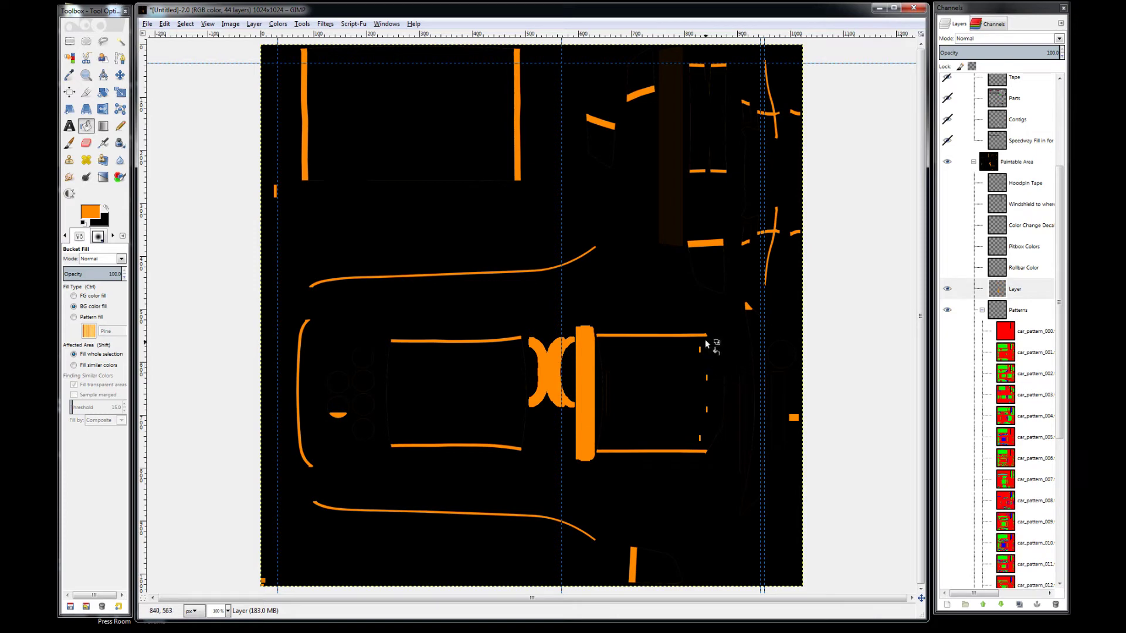
Step: Re-export the TGA, switch to the iRacing simulator to inspect the reloaded car from the front and side, and return to GIMP
key("ctrl+e")
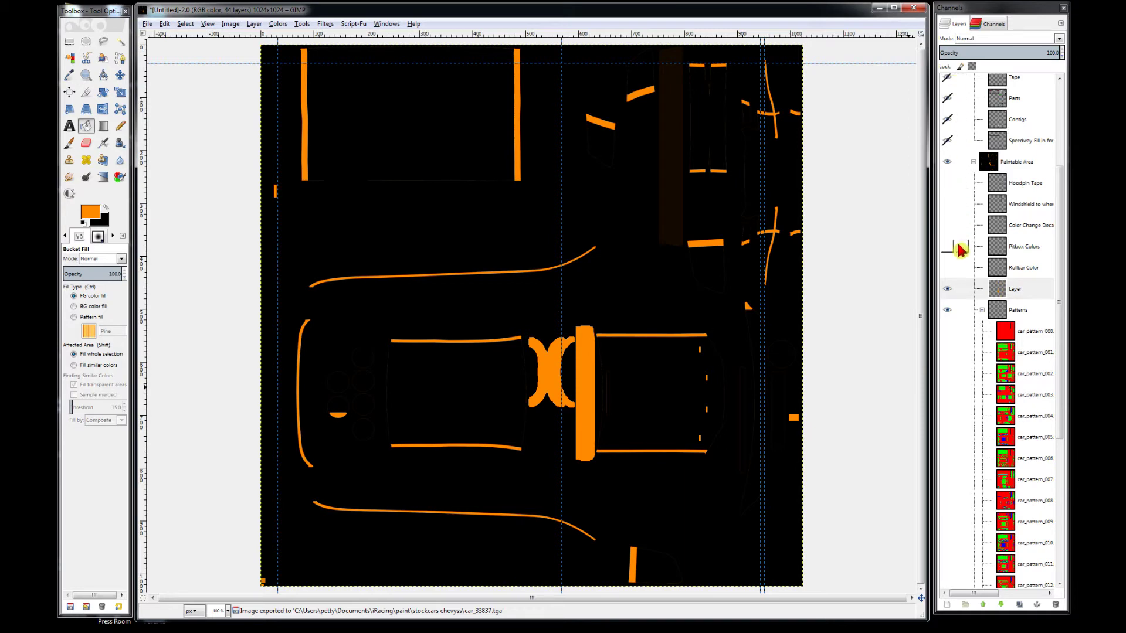
mouse_move(561, 632)
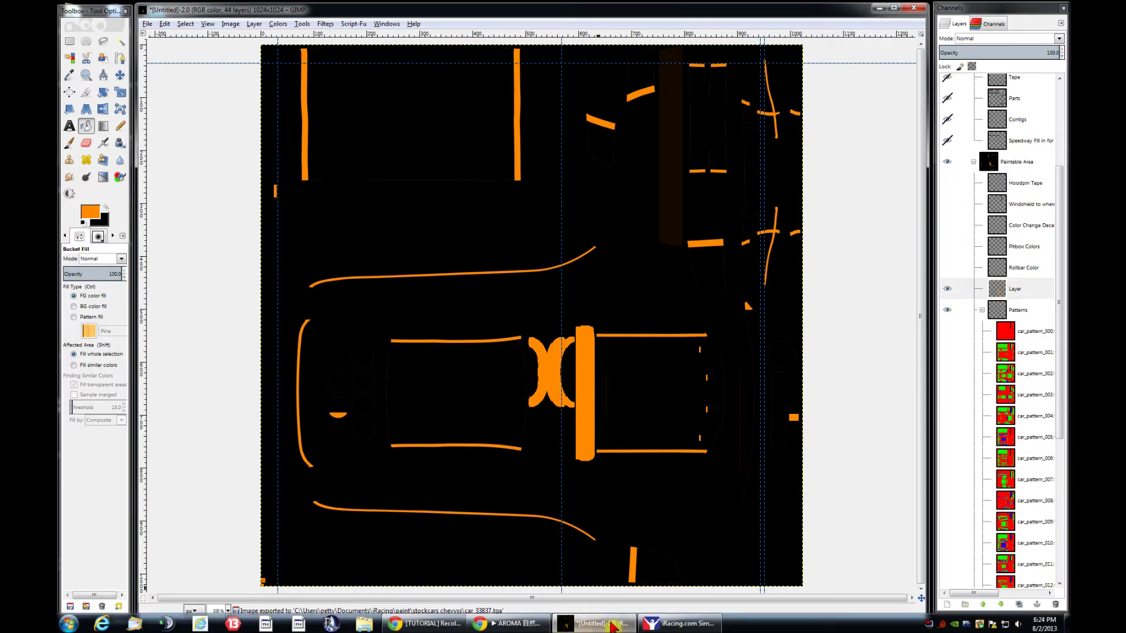
left_click(692, 630)
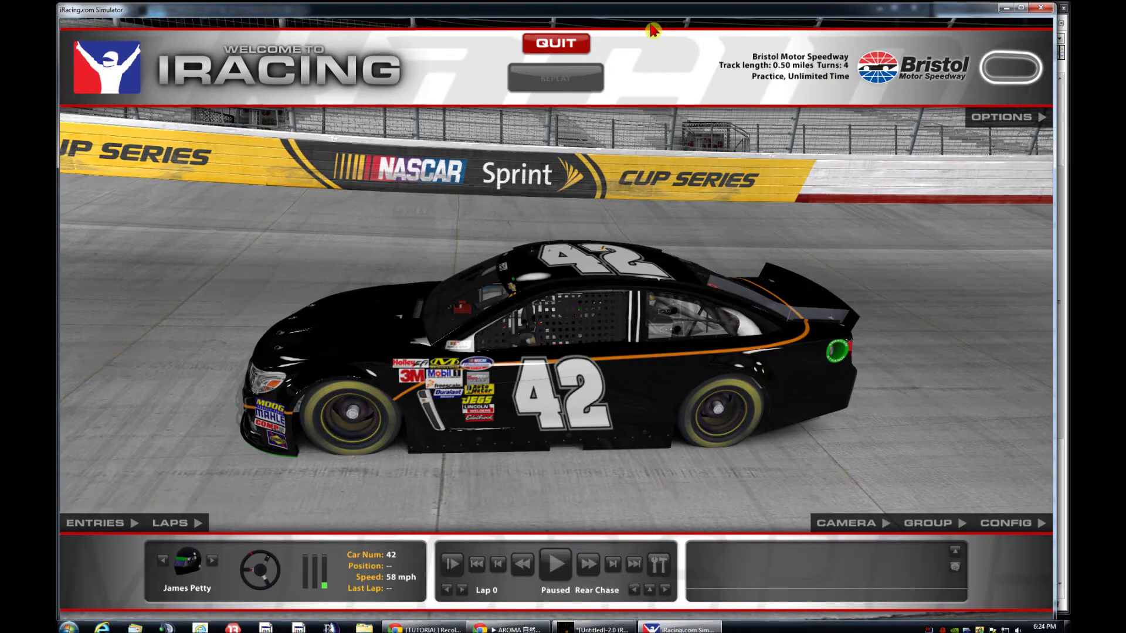
key("ctrl+r")
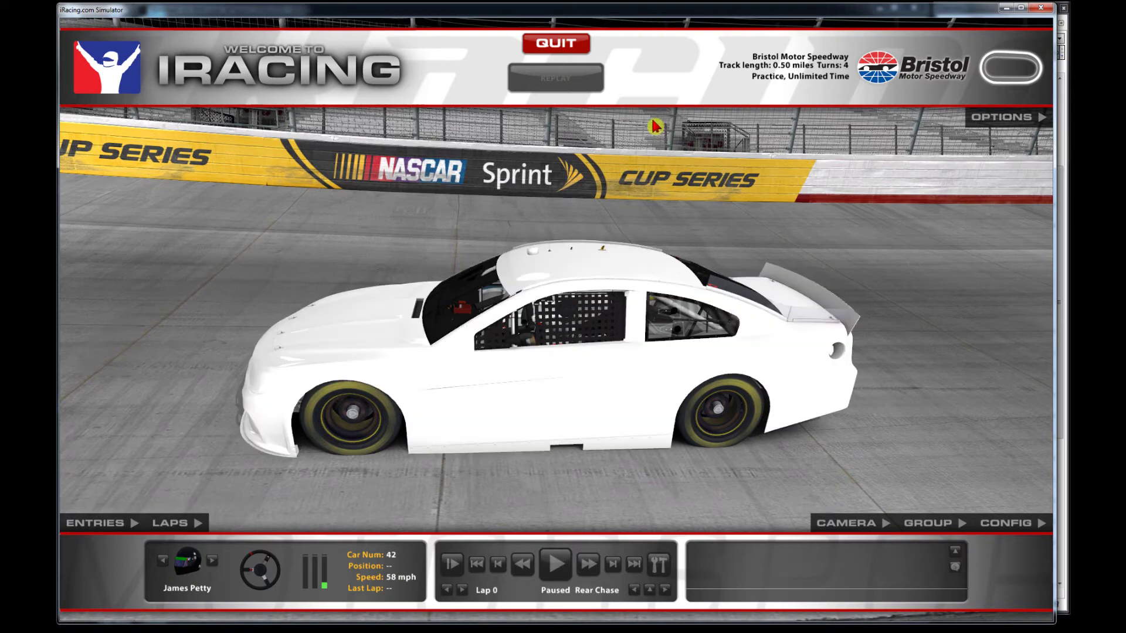
left_click_drag(525, 368, 639, 445)
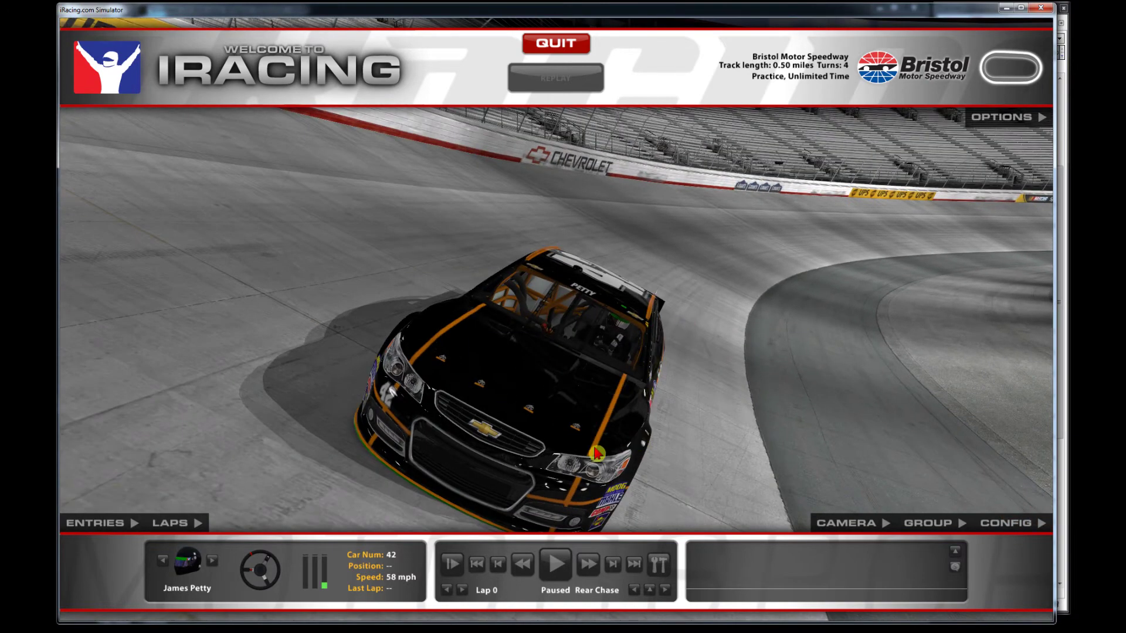
left_click_drag(494, 335, 680, 345)
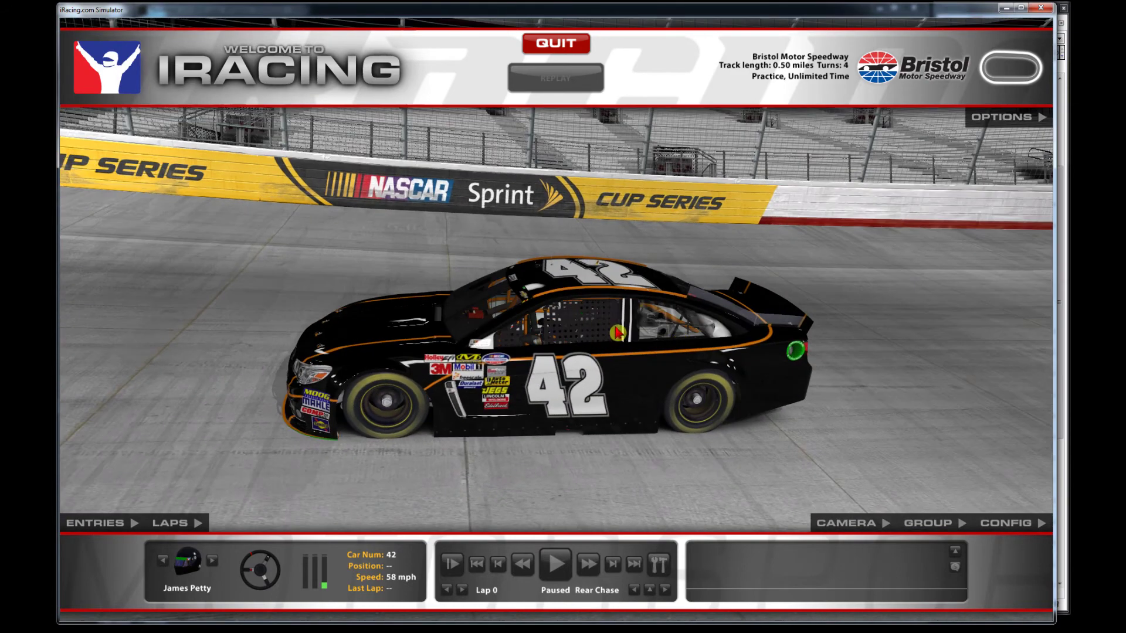
left_click(1005, 8)
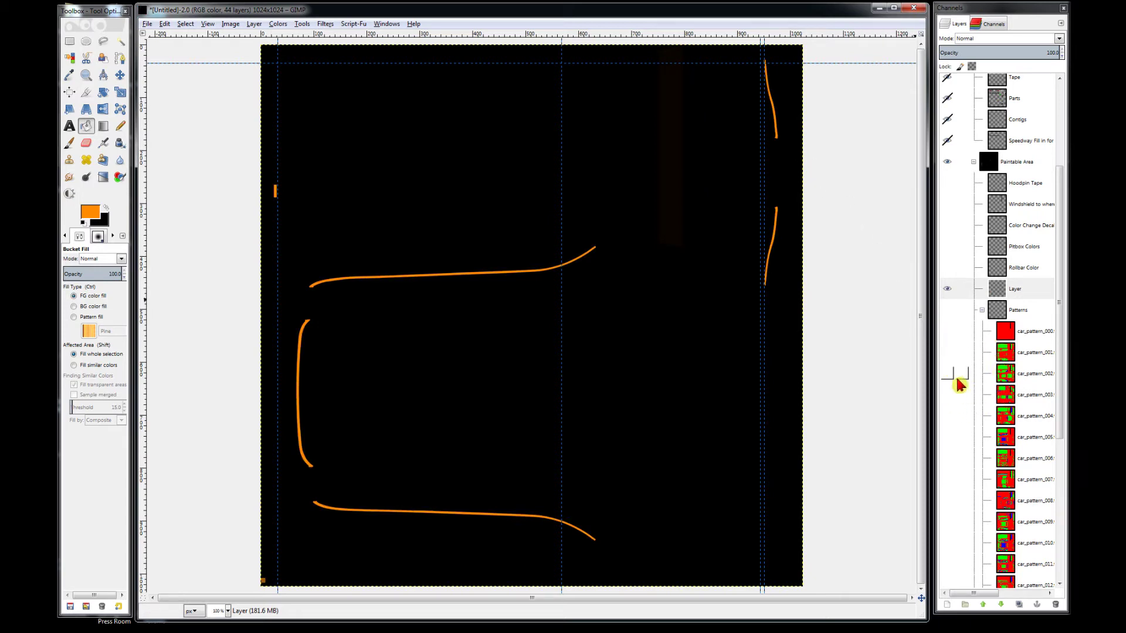
Step: Preview car_pattern_002 and car_pattern_003 in the visible Patterns group and hide both again
left_click(947, 374)
left_click(948, 375)
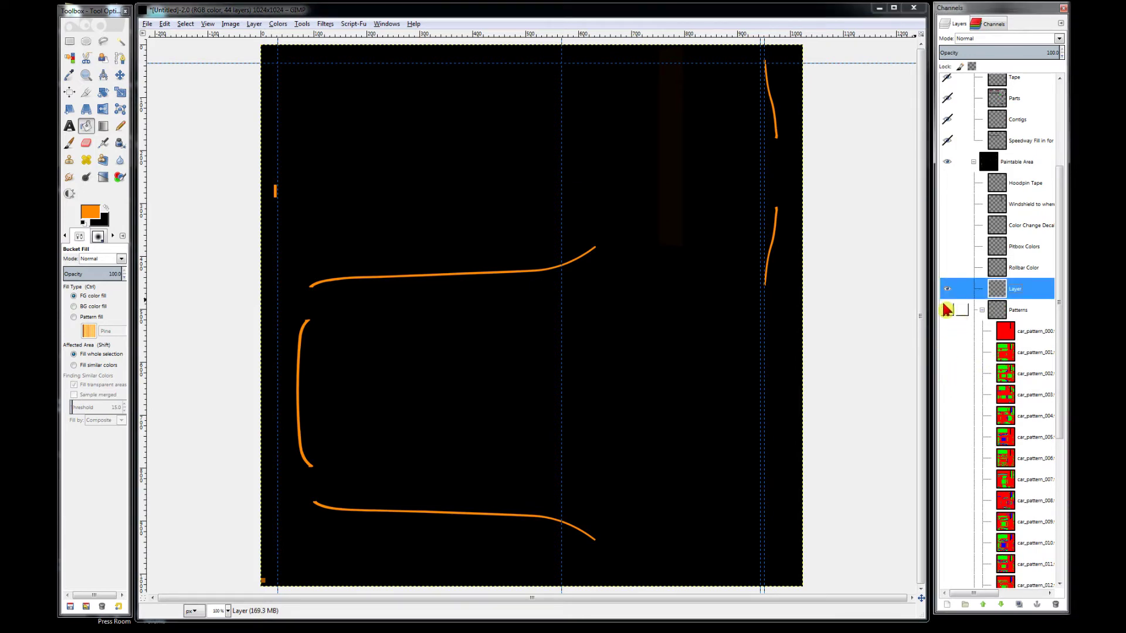
left_click(947, 310)
left_click(947, 374)
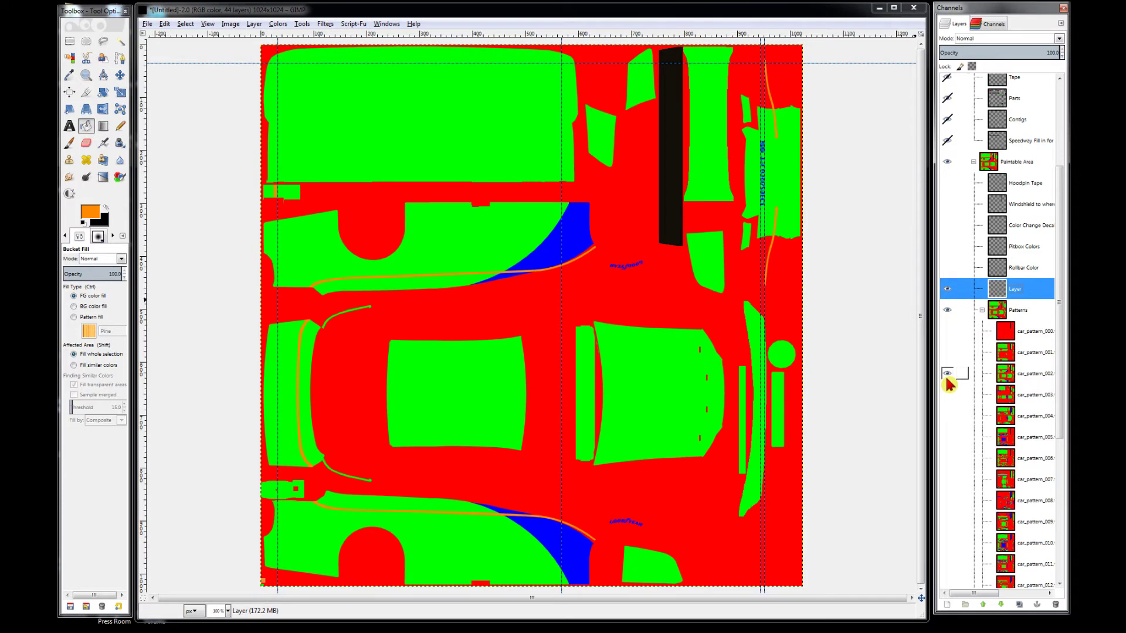
left_click(947, 395)
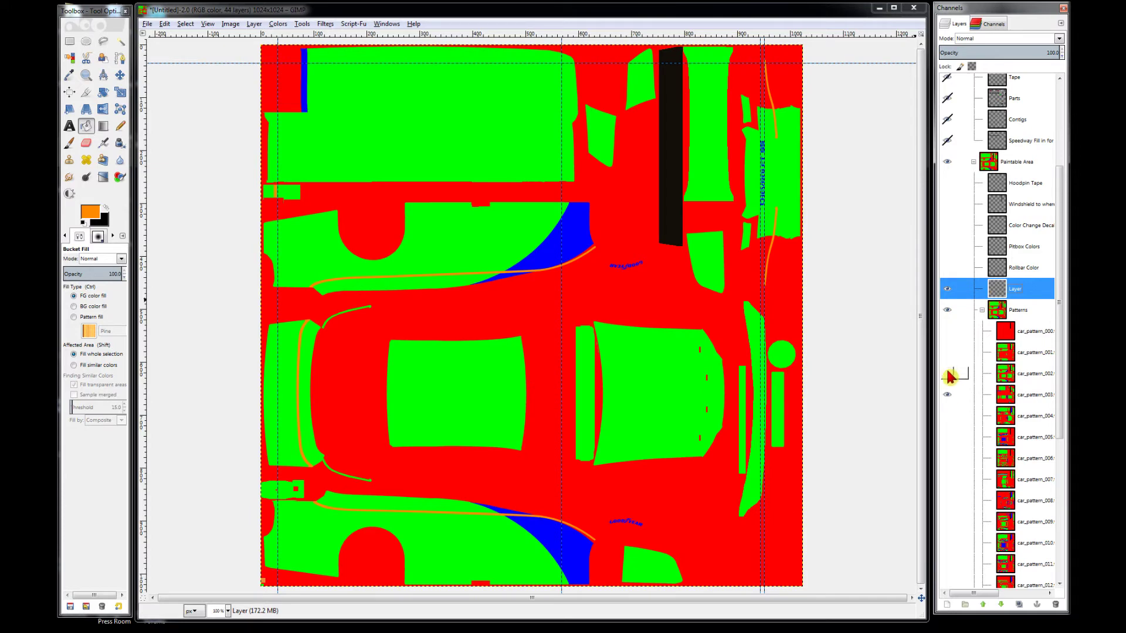
left_click(948, 376)
left_click(947, 395)
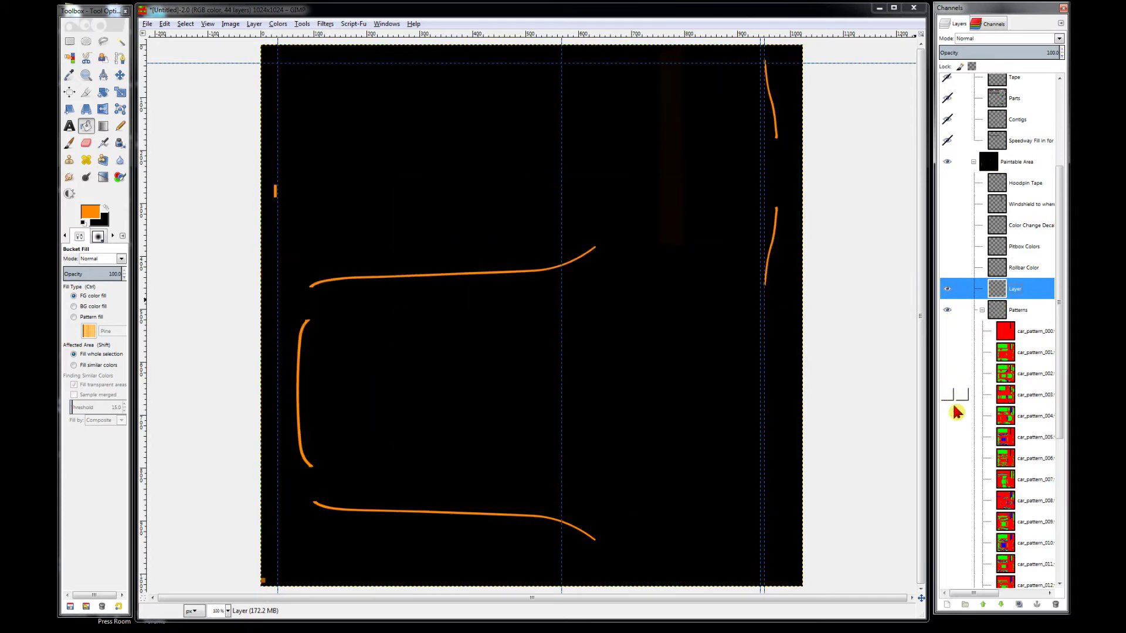
Step: Show car_pattern_019, add its Blue channel to the selection, and return to the layer list
scroll(975, 483, "down", 5)
left_click(947, 526)
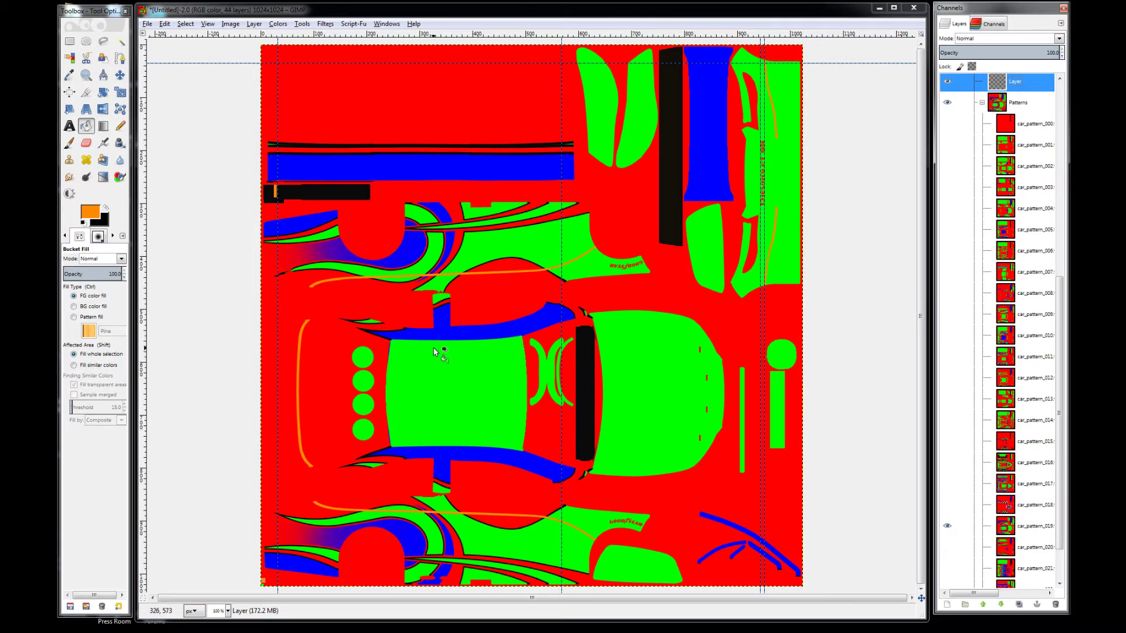
left_click(994, 26)
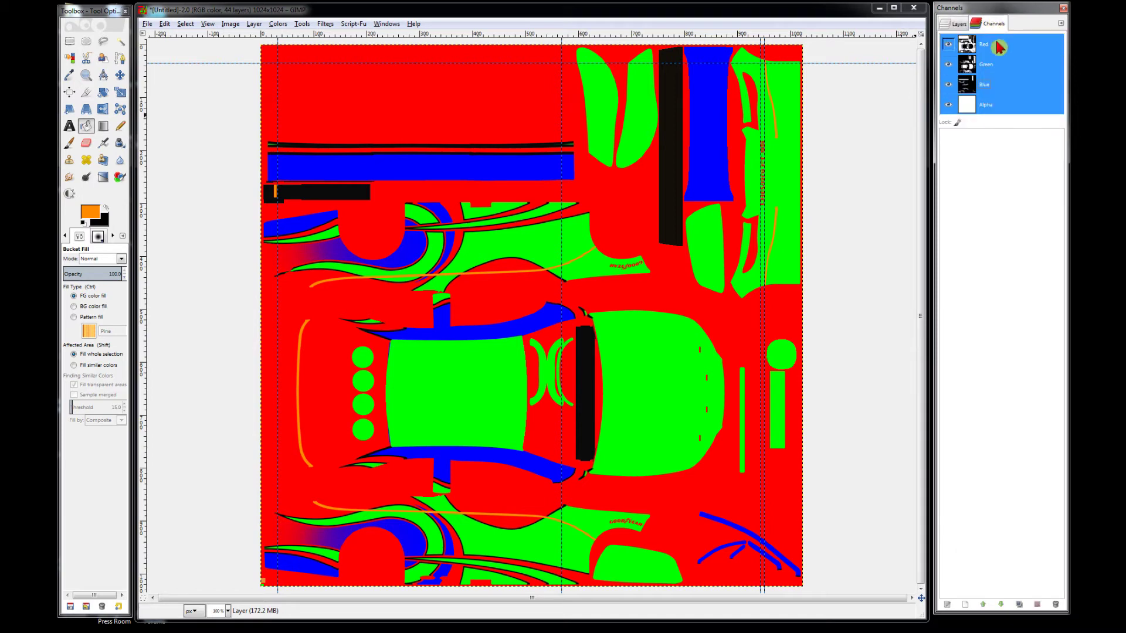
right_click(997, 91)
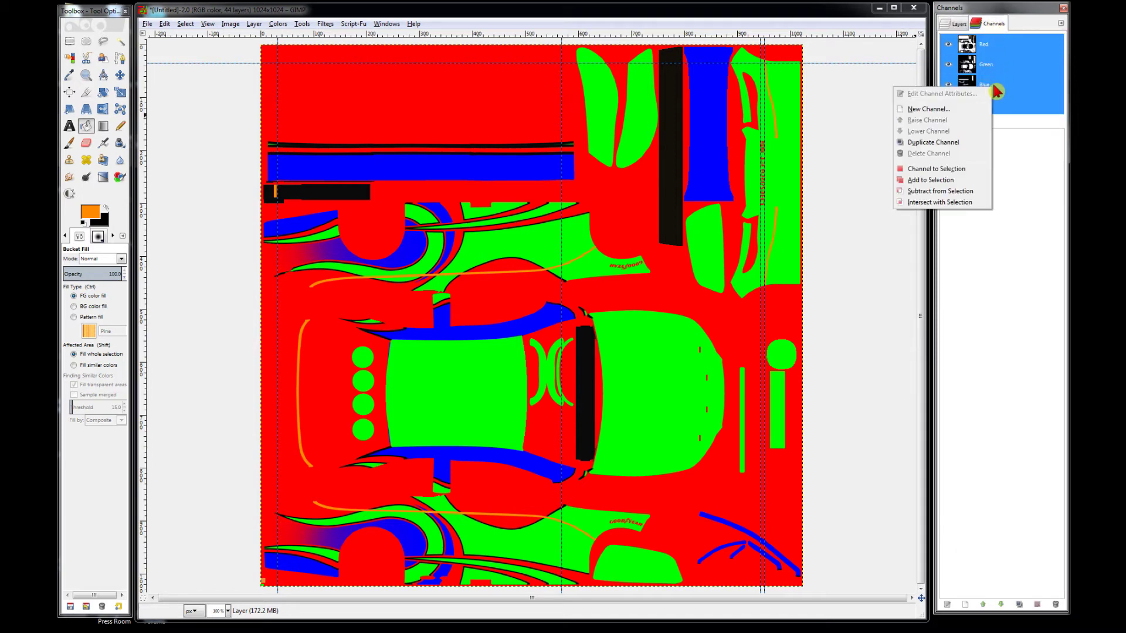
left_click(942, 180)
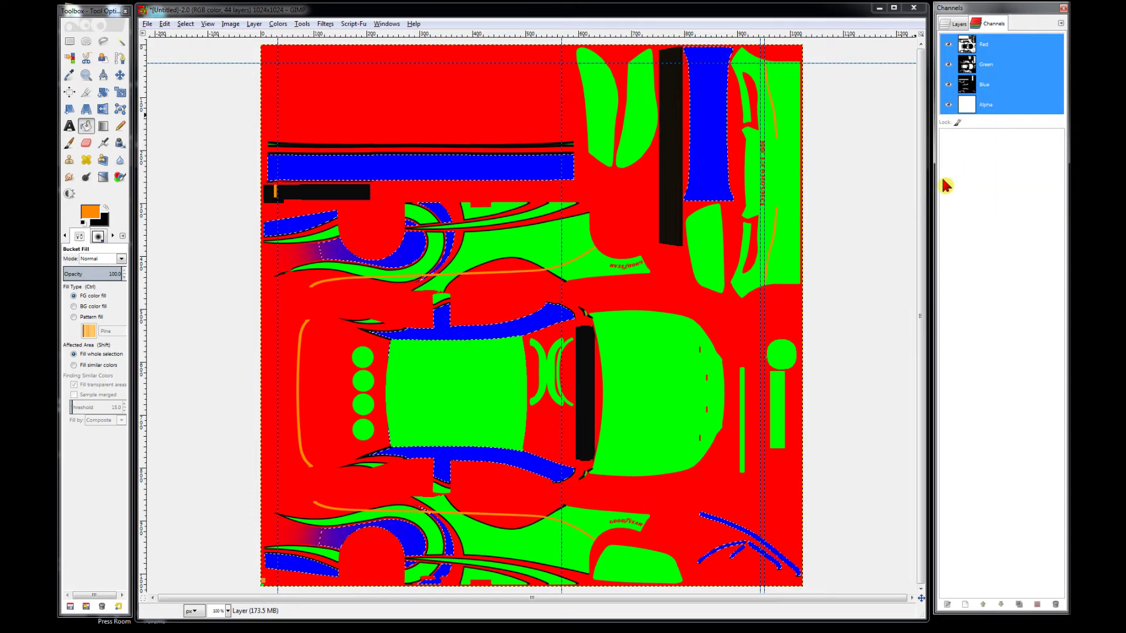
left_click(958, 23)
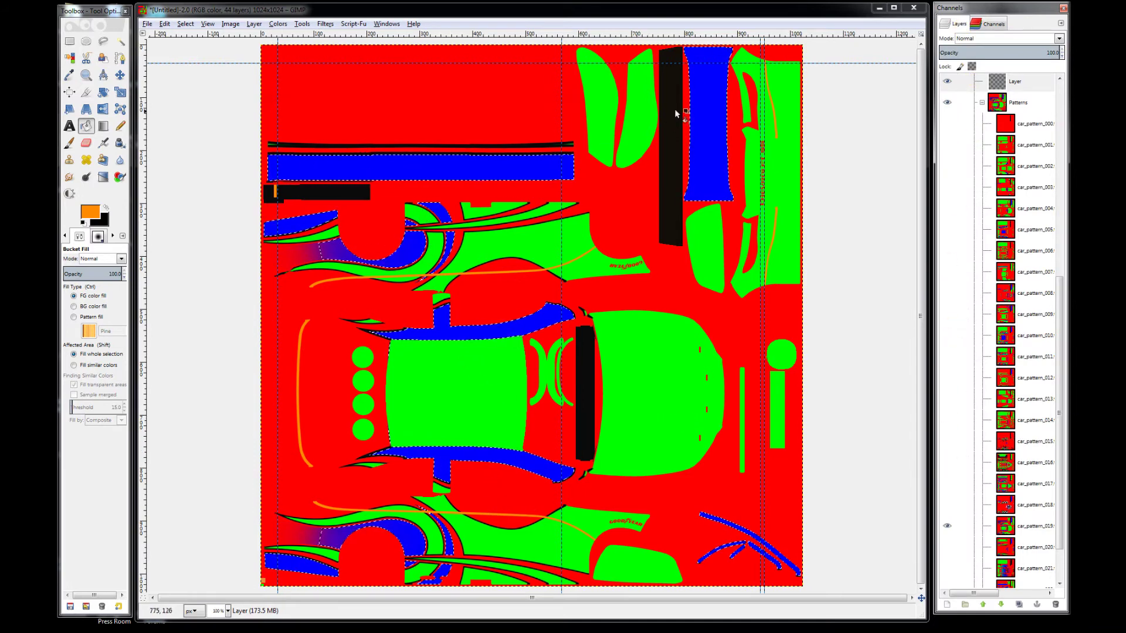
Step: With Rectangle Select, subtract the wide blue bar, both body-side graphics and the tall blue panel, keeping the thin curved lines selected
left_click(69, 41)
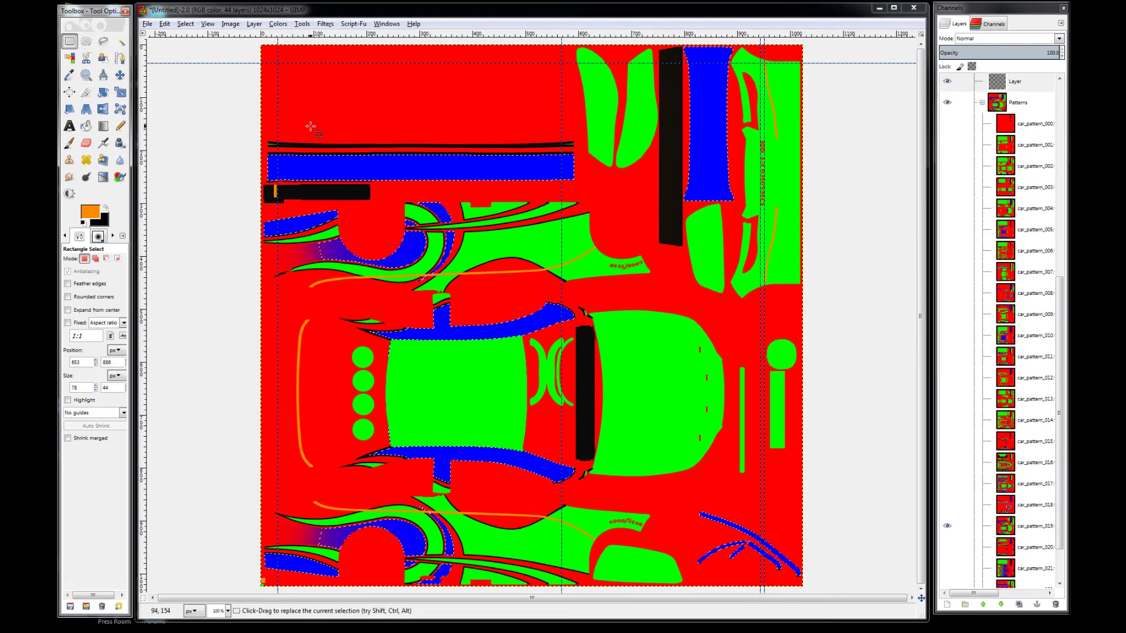
left_click_drag(225, 128, 324, 166)
left_click_drag(573, 257, 614, 286)
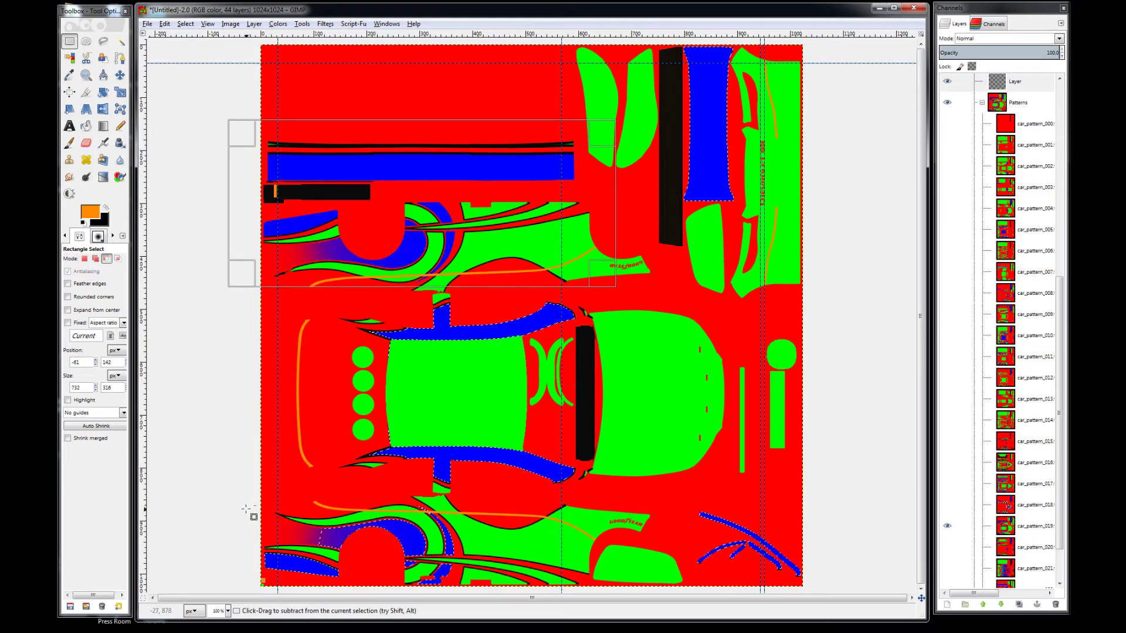
left_click_drag(235, 505, 554, 607)
left_click_drag(690, 510, 797, 582)
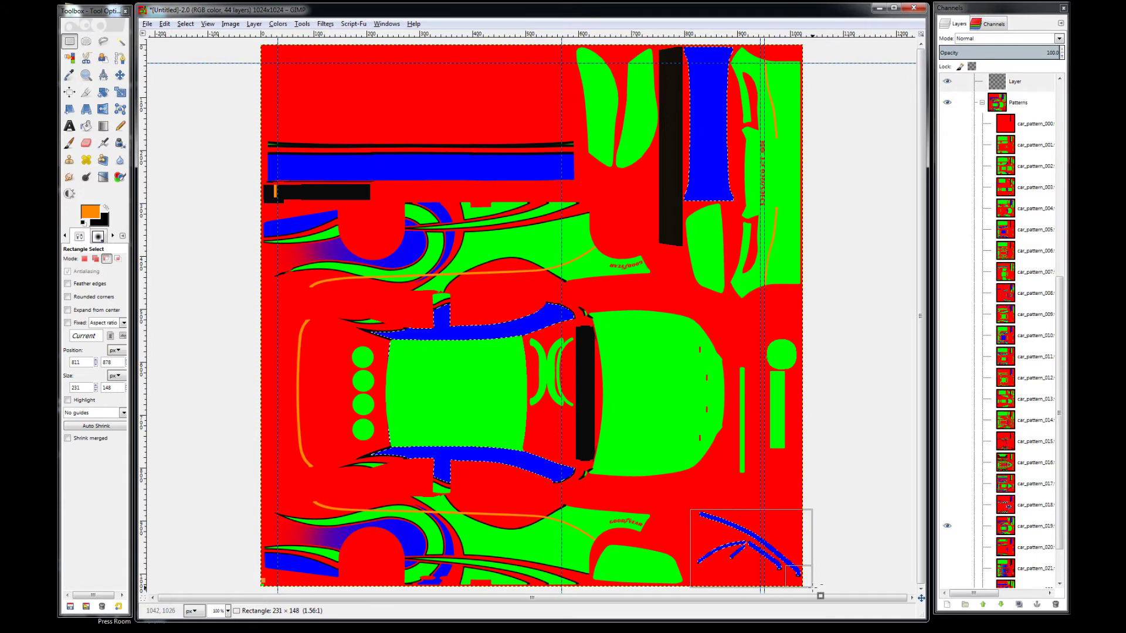
left_click_drag(795, 584, 697, 535)
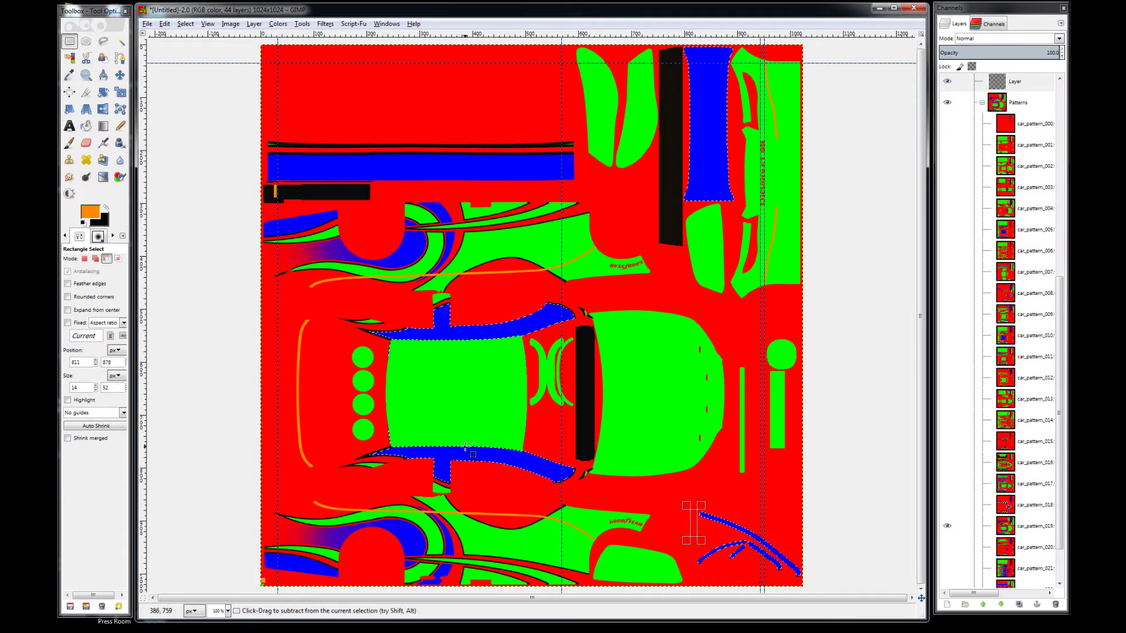
left_click_drag(680, 39, 758, 218)
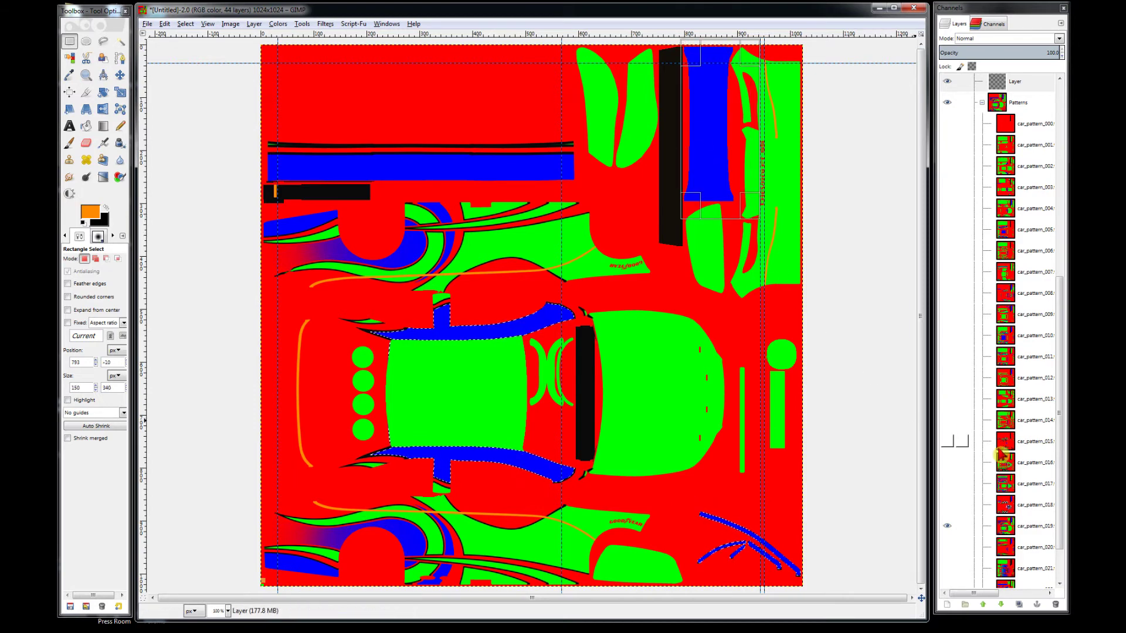
Step: Bucket-fill the selected roof-pillar areas and curved lines with orange on the stripe layer, hide car_pattern_019, and clear the selection
left_click(1016, 90)
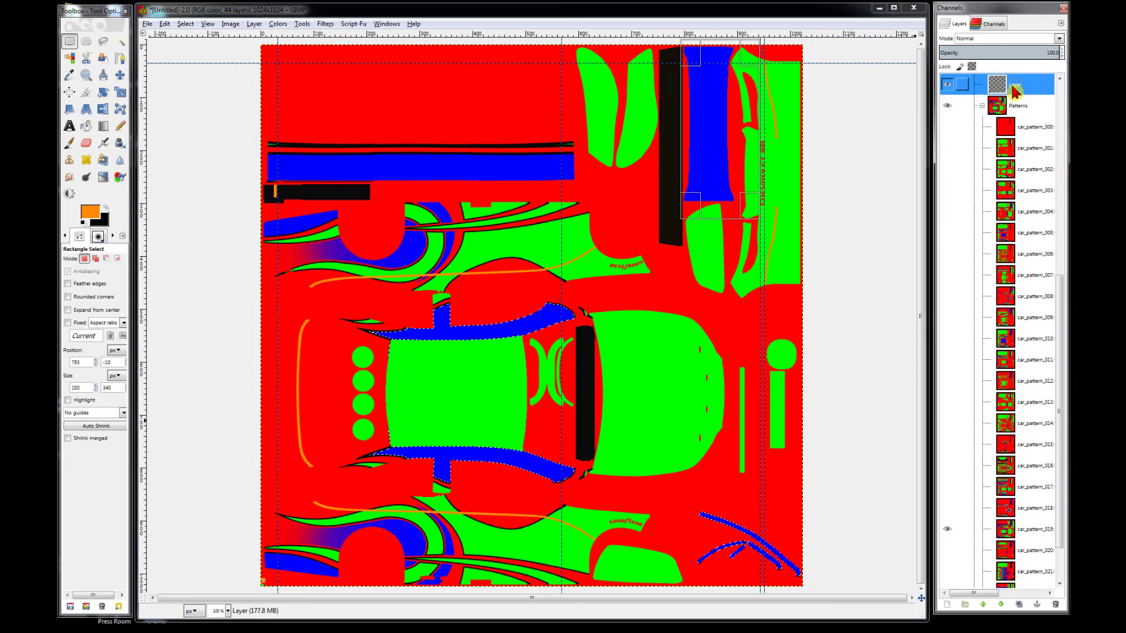
left_click(103, 160)
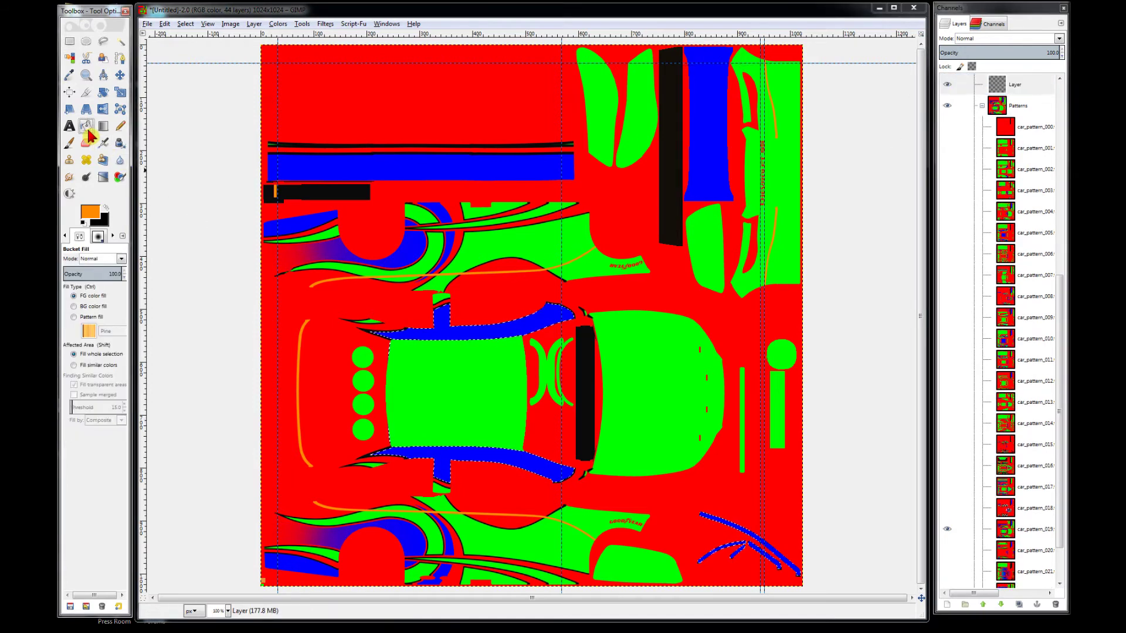
left_click(464, 336)
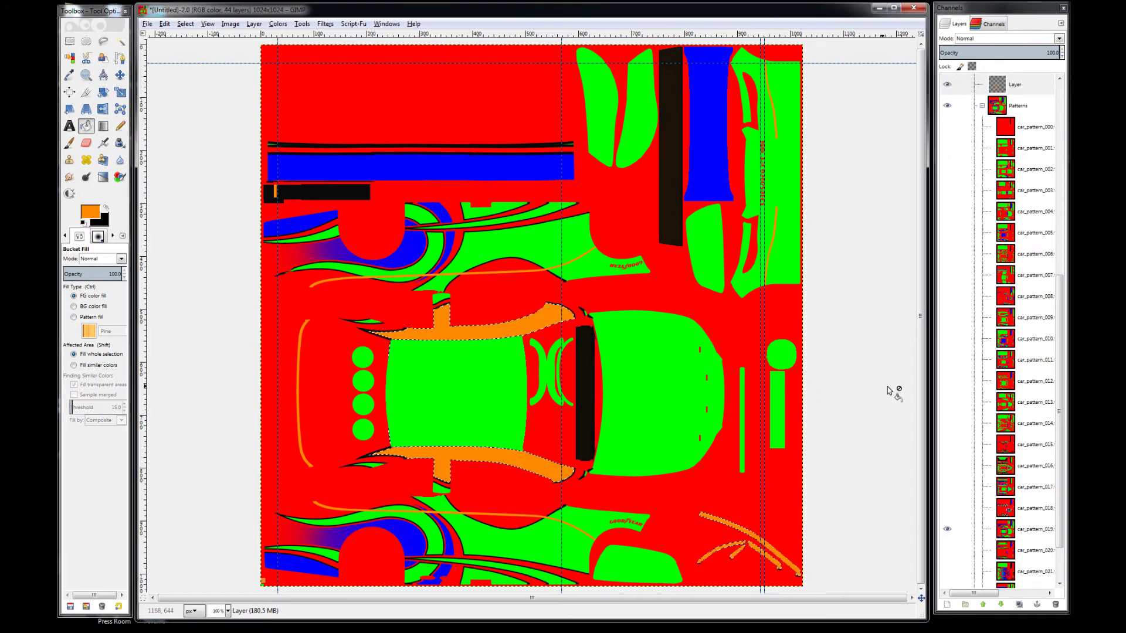
left_click(947, 529)
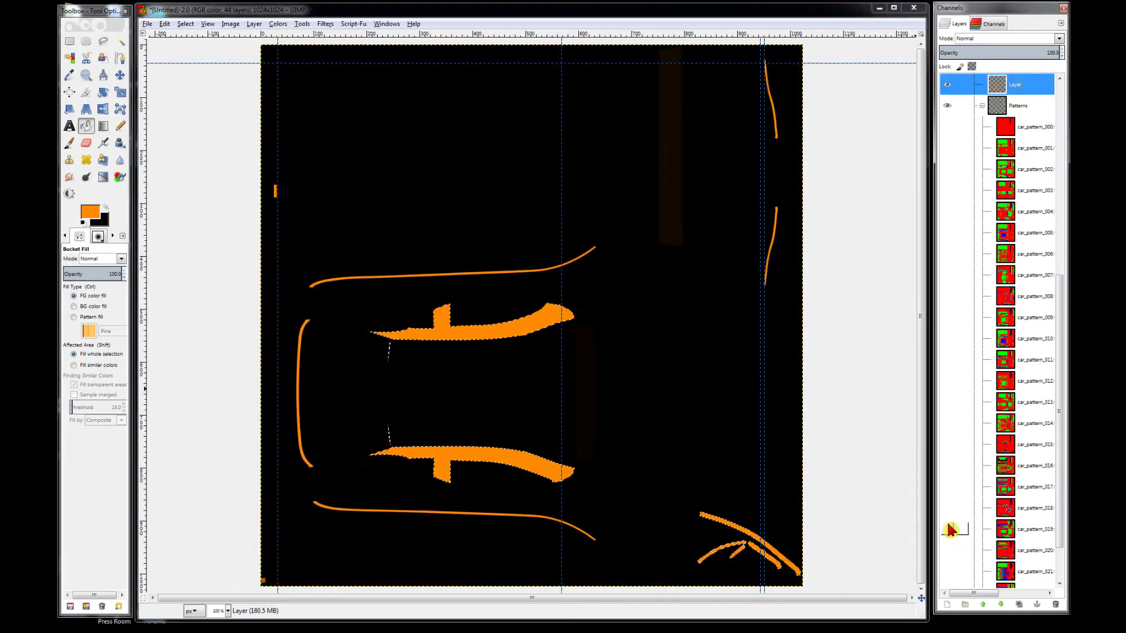
key("shift+ctrl+a")
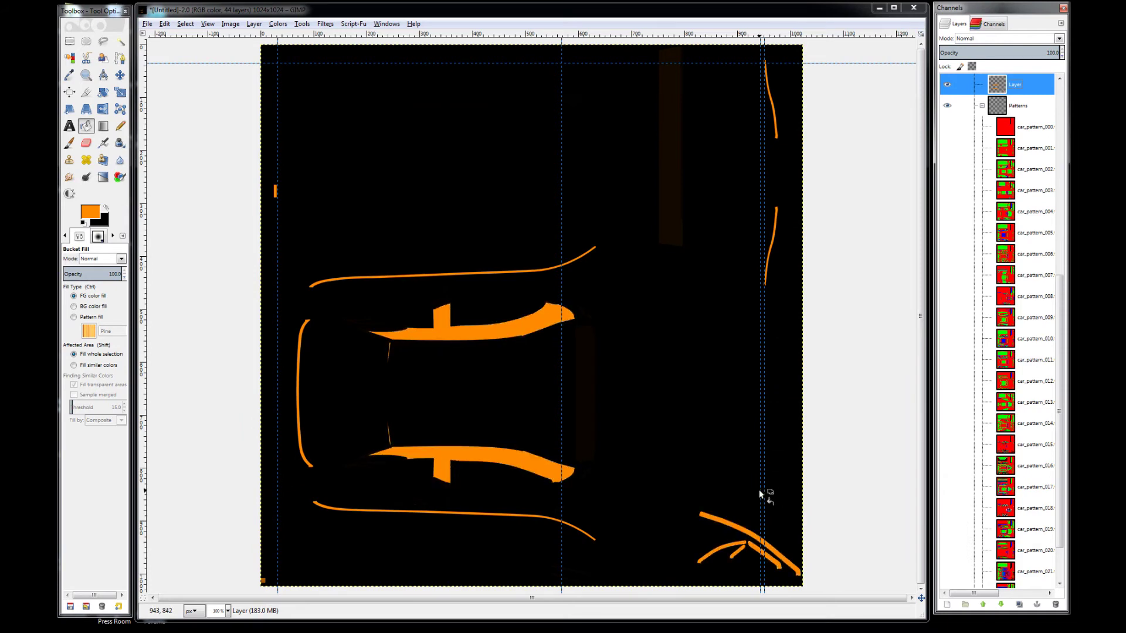
Step: Export the TGA with the orange roof pillars, inspect the reloaded car in the iRacing simulator, and return to GIMP
key("ctrl+e")
left_click(677, 625)
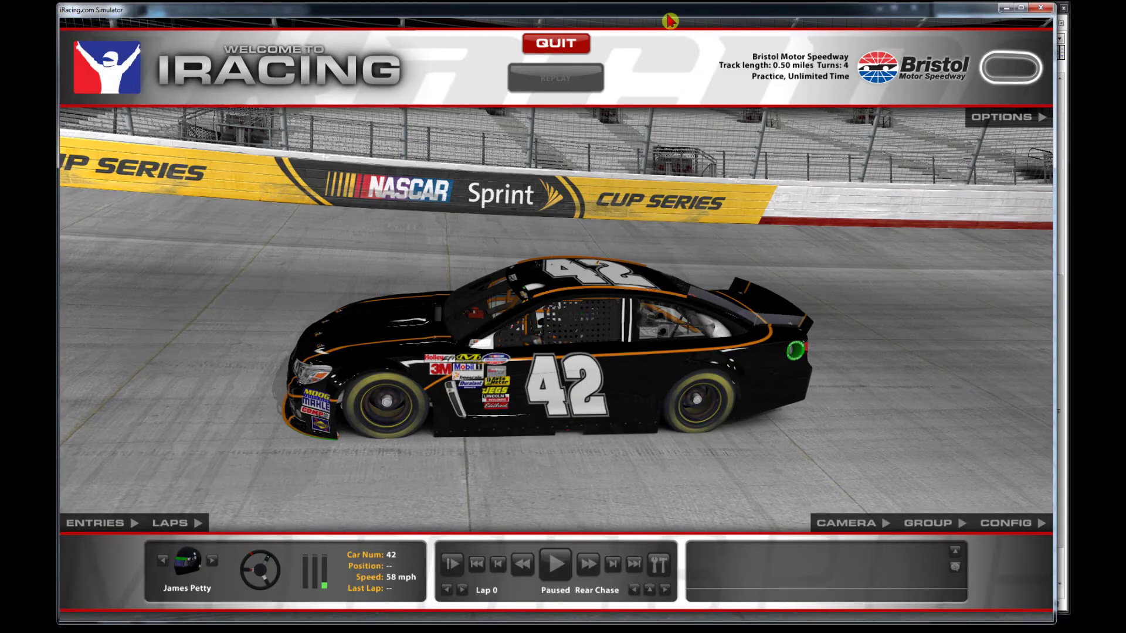
key("ctrl+r")
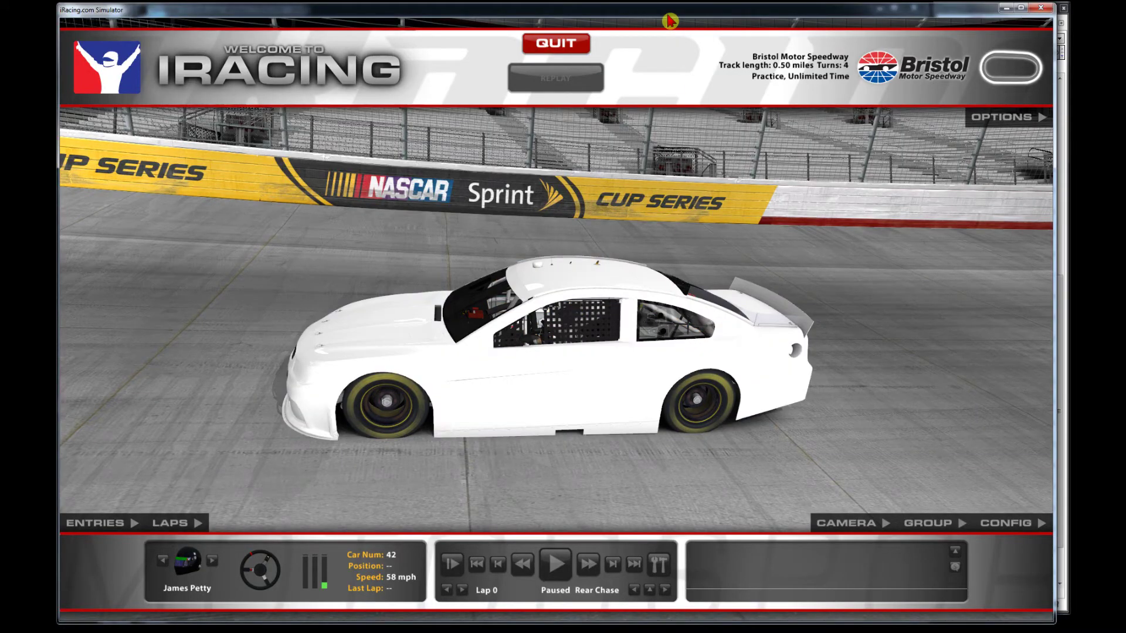
left_click_drag(577, 326, 622, 266)
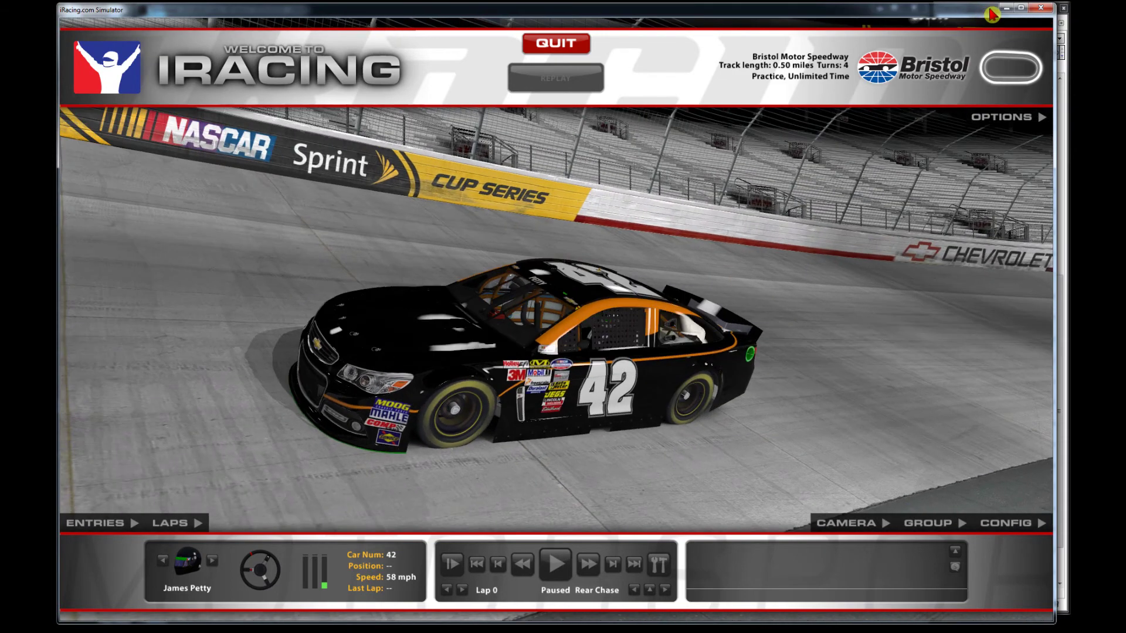
left_click(1006, 7)
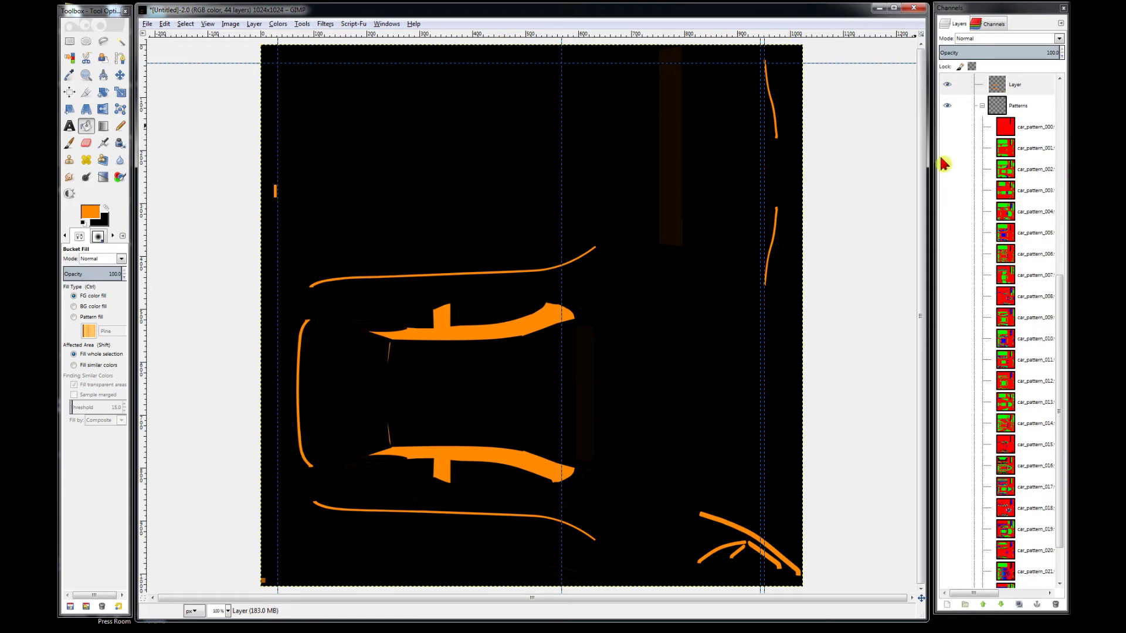
Step: Show the car_pattern_018, car_pattern_017 and car_pattern_016 layers, ending on the flame design
left_click(947, 508)
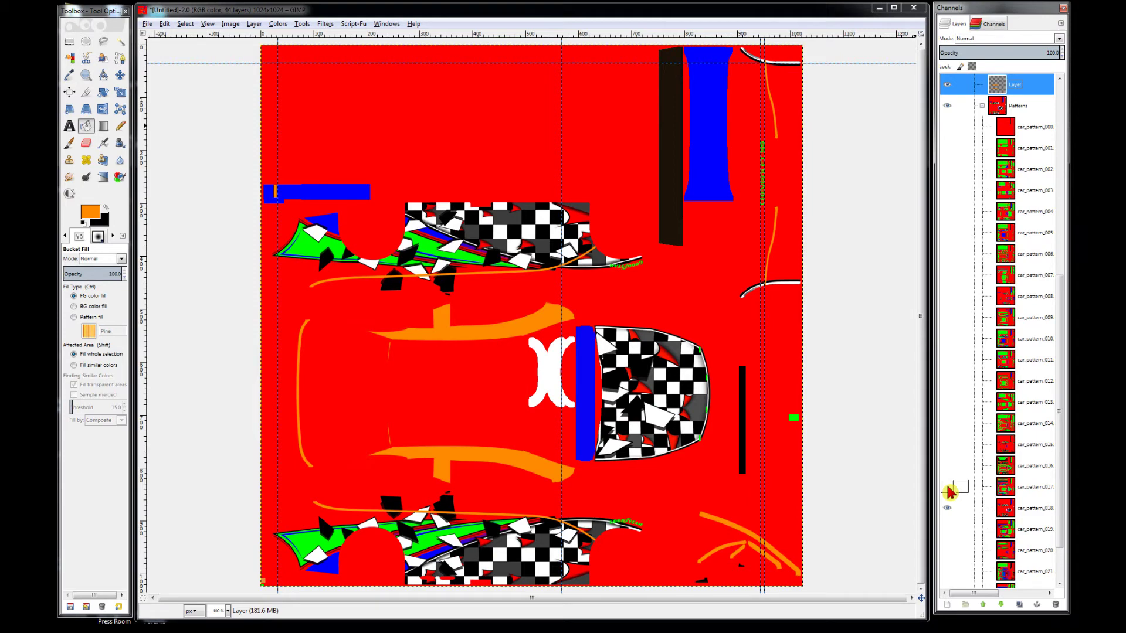
left_click(947, 487)
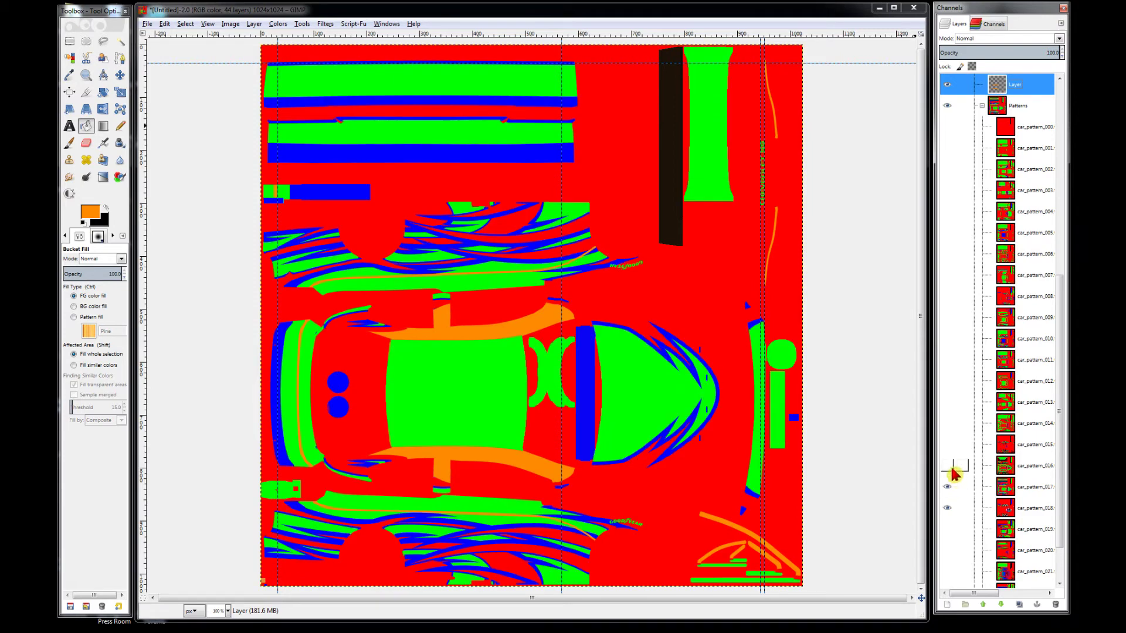
left_click(947, 488)
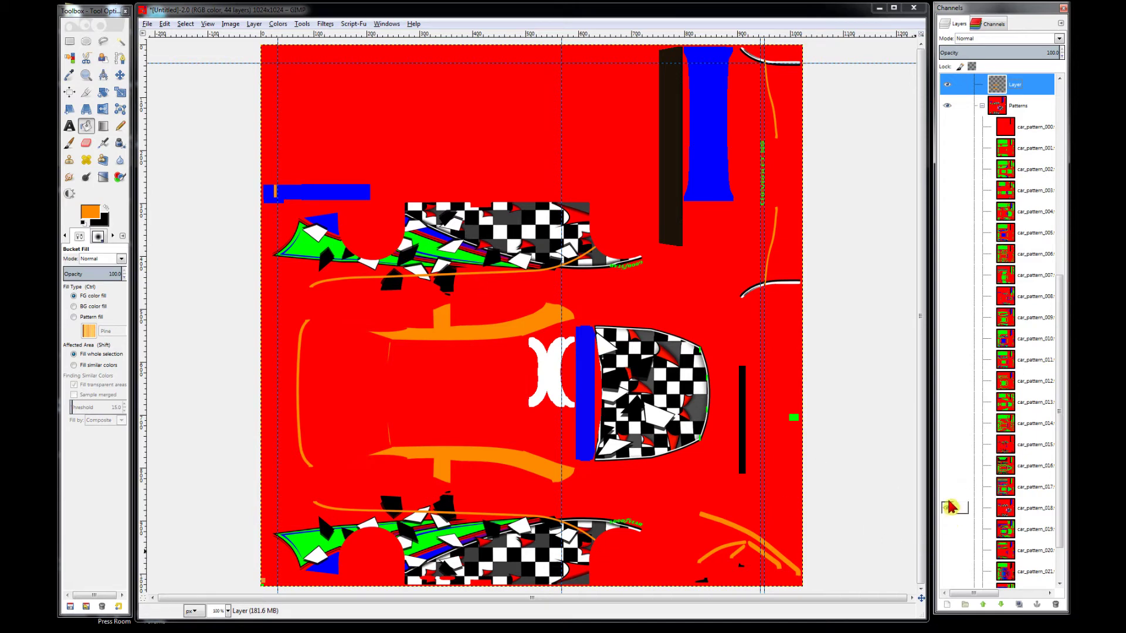
left_click(947, 507)
left_click(949, 485)
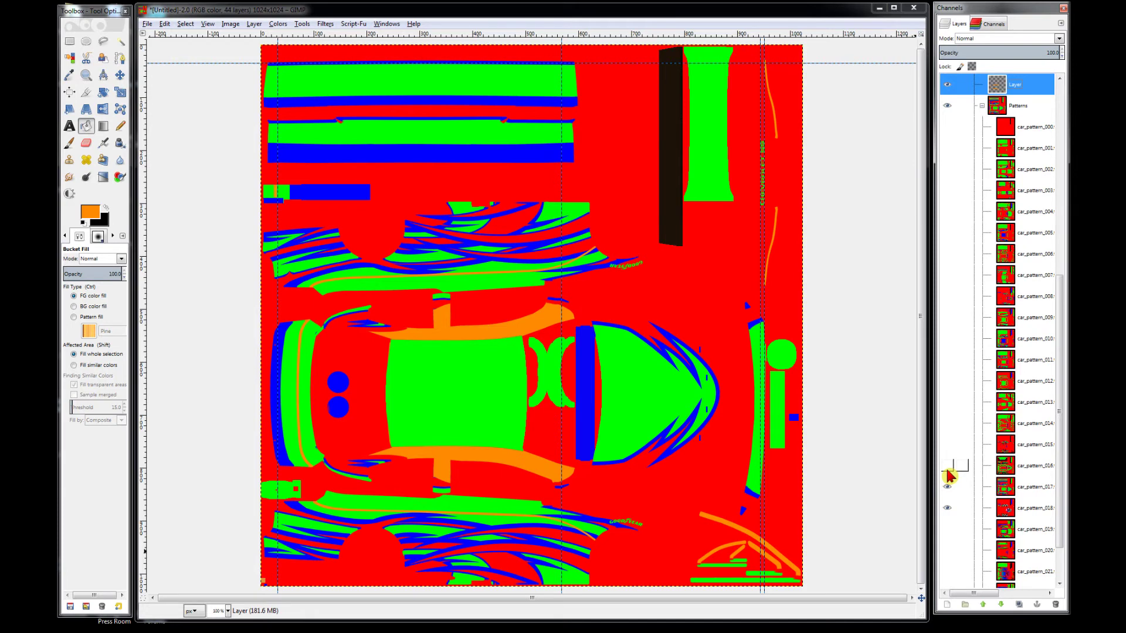
left_click(947, 467)
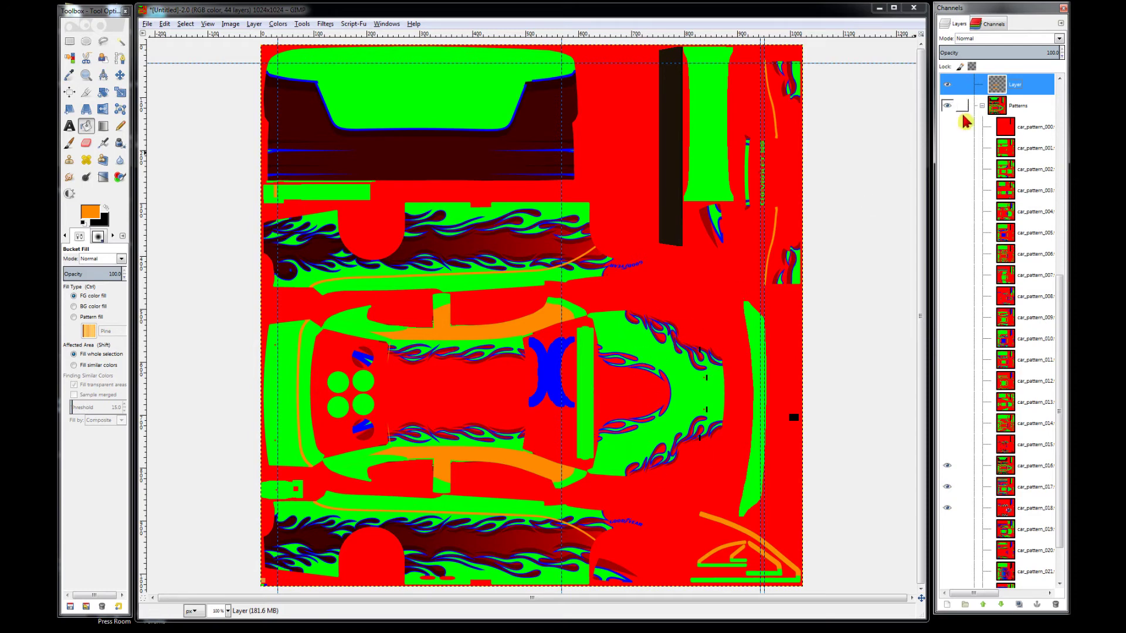
Step: Load the Green channel of the visible flame pattern as the selection
scroll(1004, 151, "up", 6)
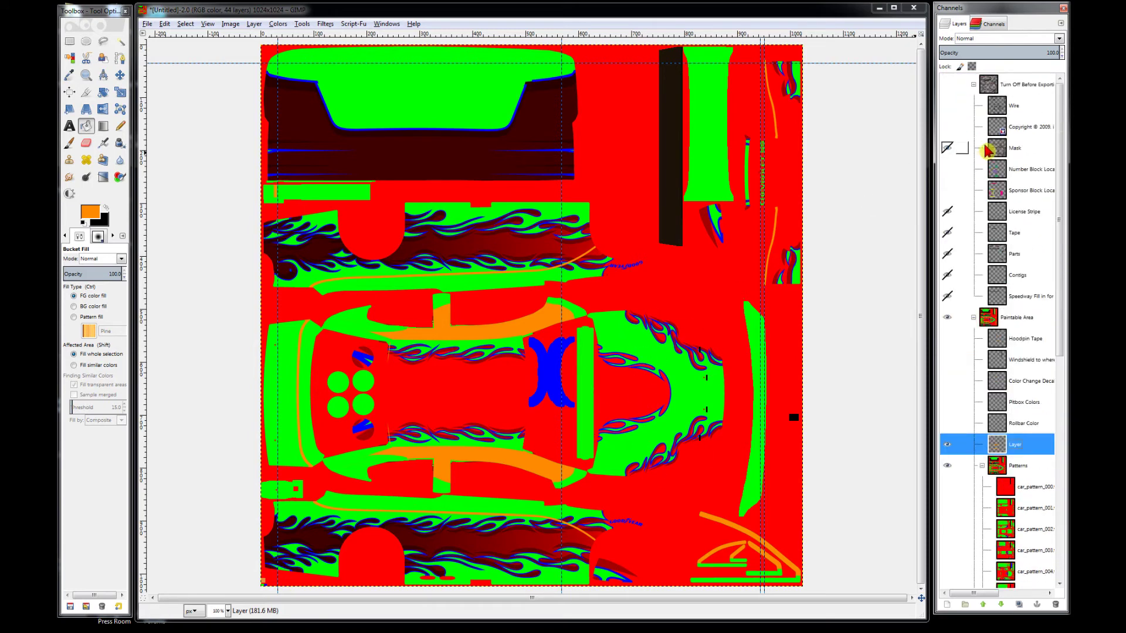
left_click(993, 23)
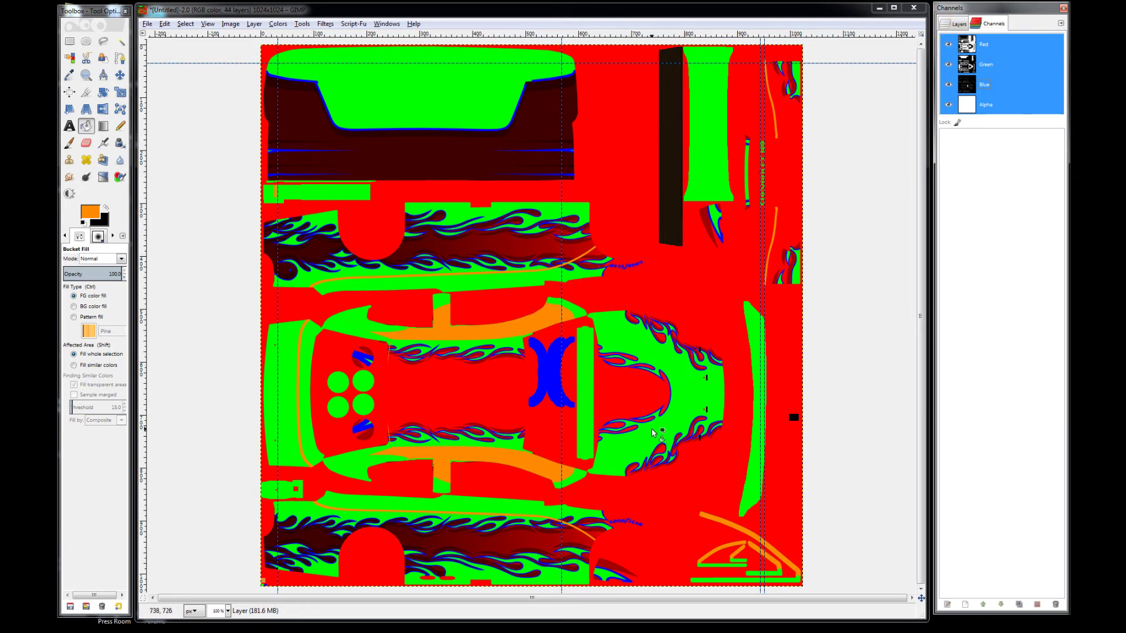
left_click(1003, 69)
right_click(1004, 69)
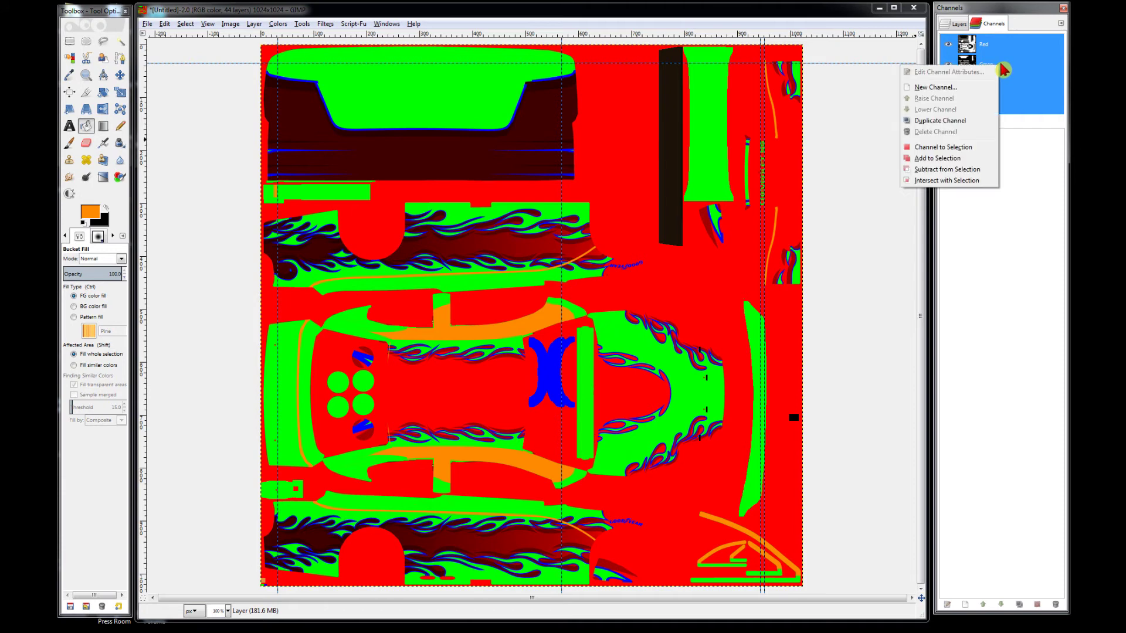
left_click(954, 146)
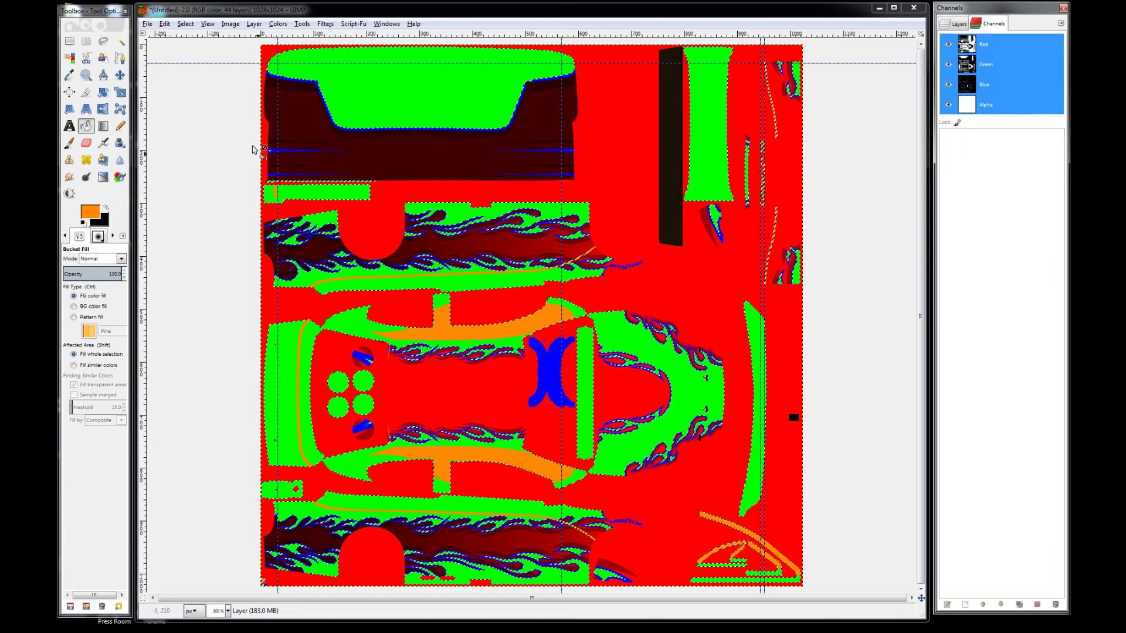
Step: With Rectangle Select, subtract the tall green bar behind the hood from the selection, keeping the orange stripe layer active
left_click(69, 41)
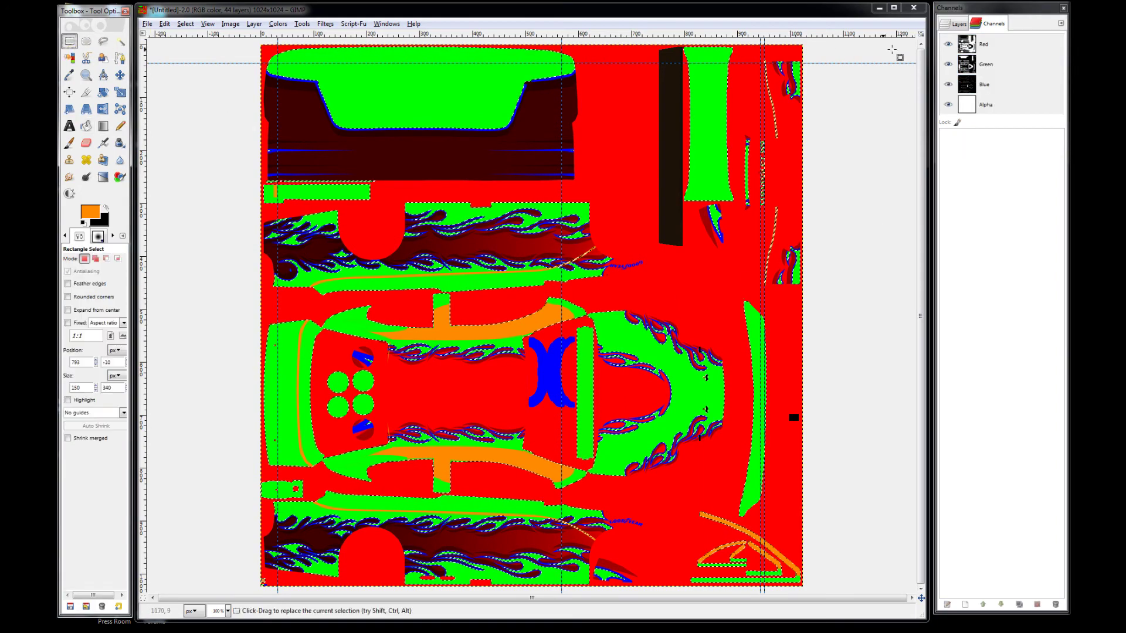
left_click(959, 24)
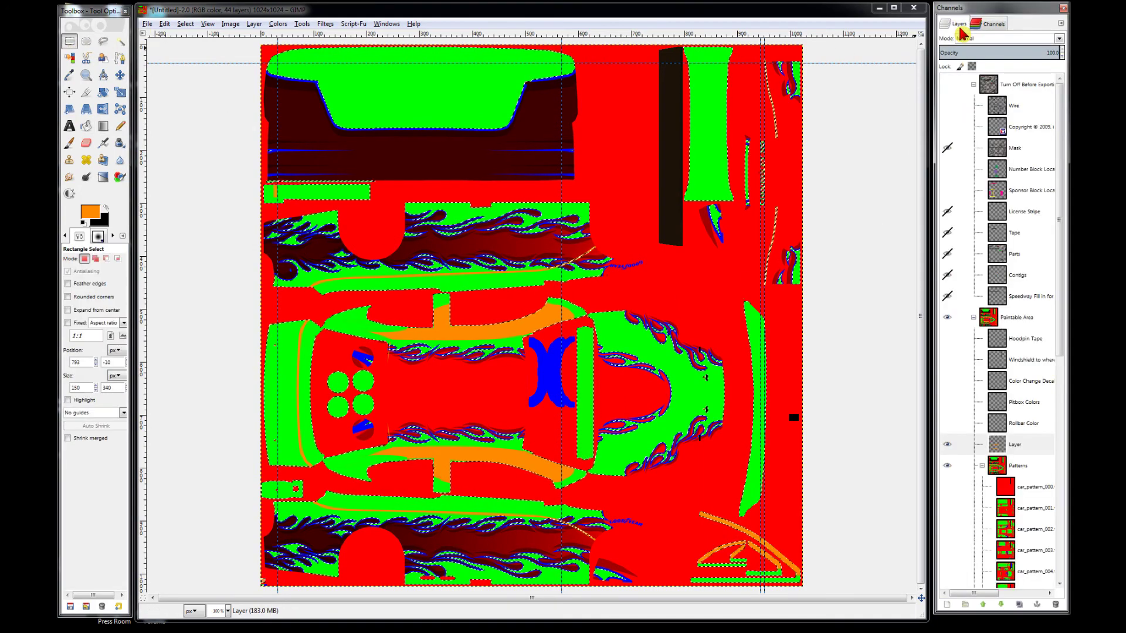
left_click(1016, 450)
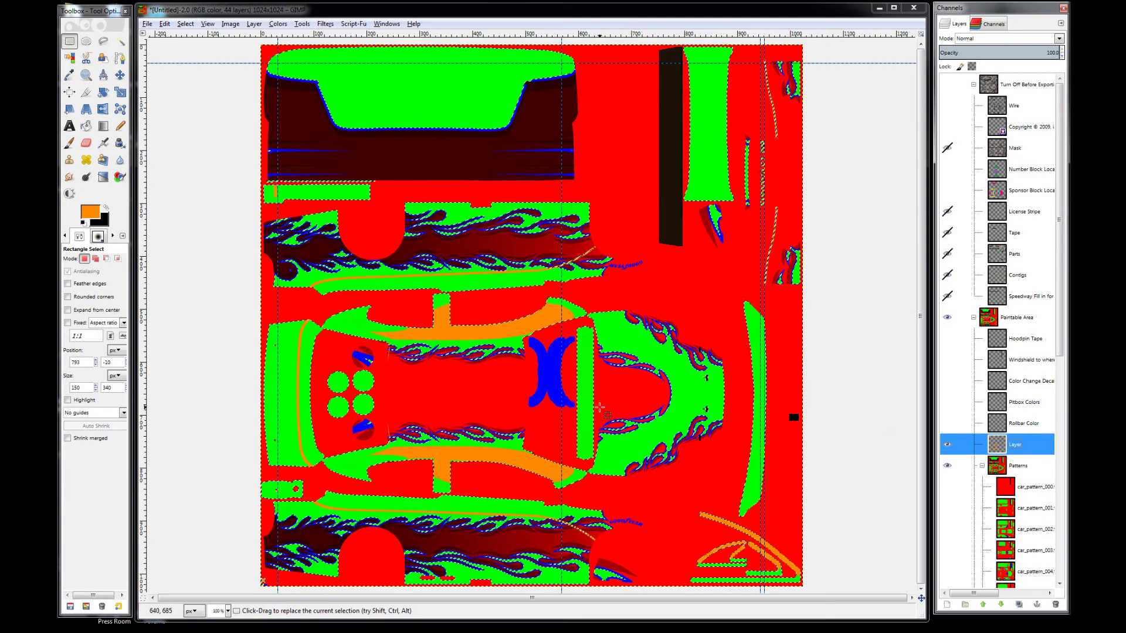
scroll(599, 404, "up", 1)
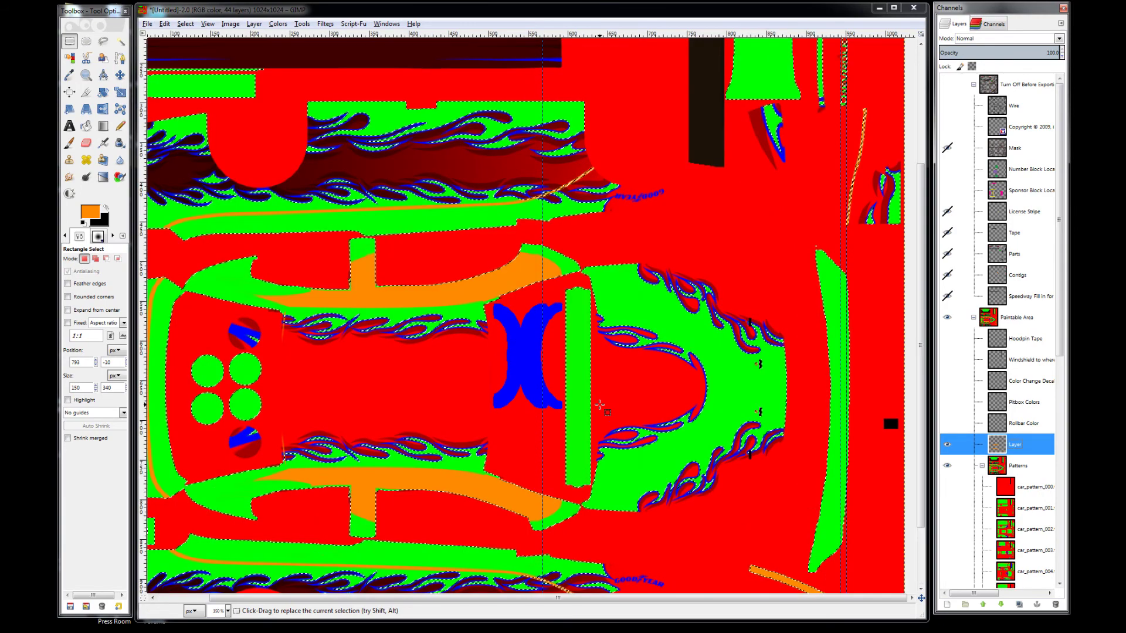
scroll(598, 399, "up", 1)
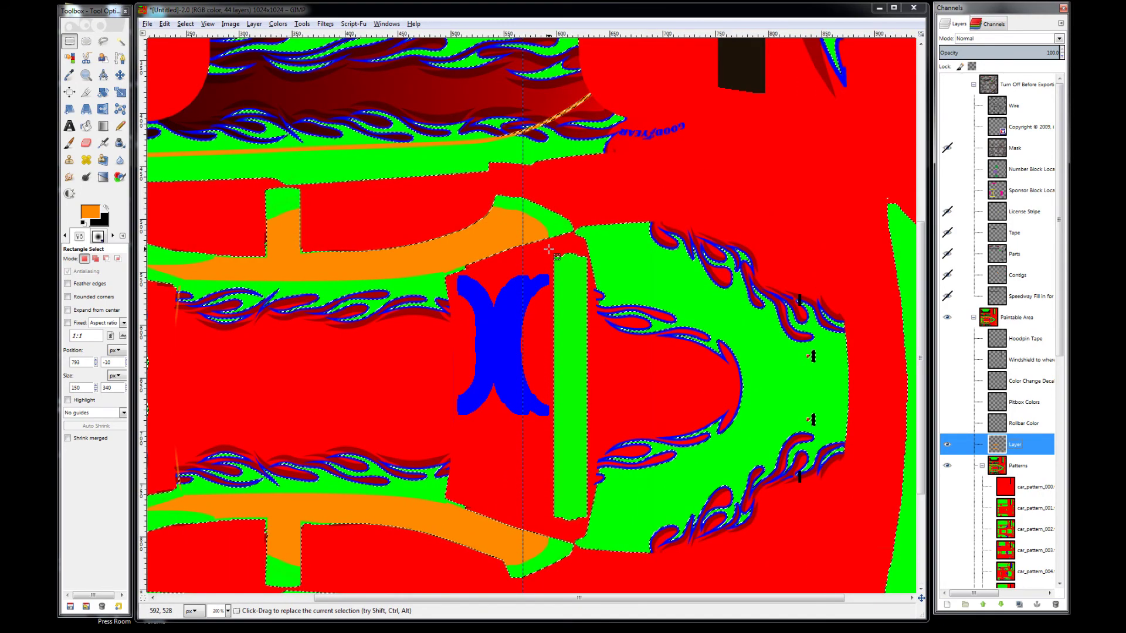
left_click_drag(548, 249, 559, 294)
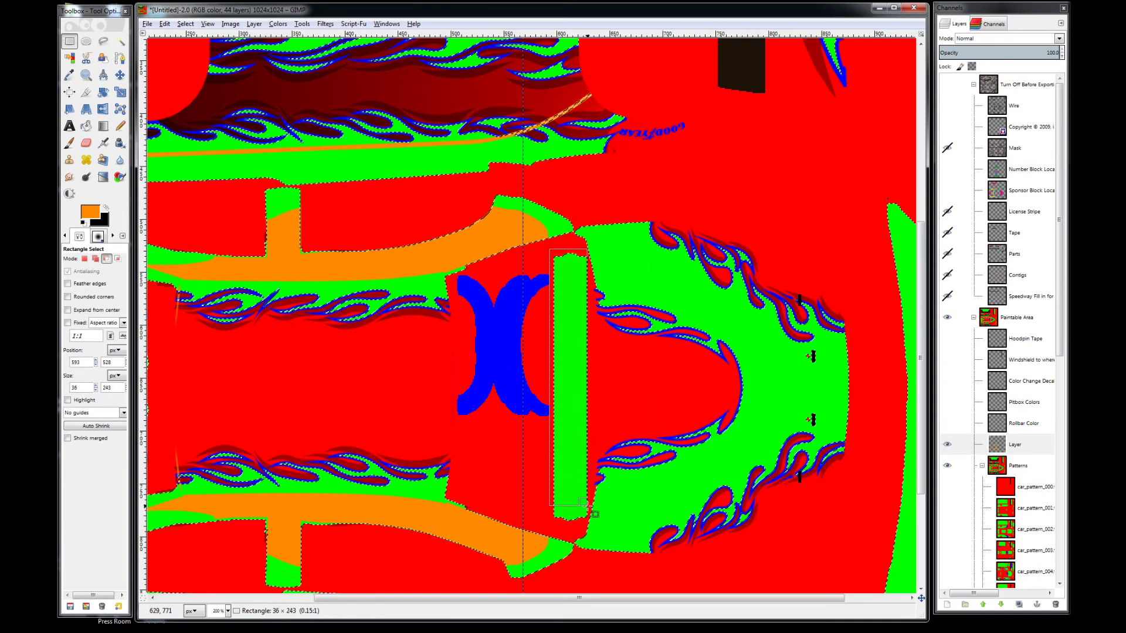
left_click_drag(572, 387, 573, 385)
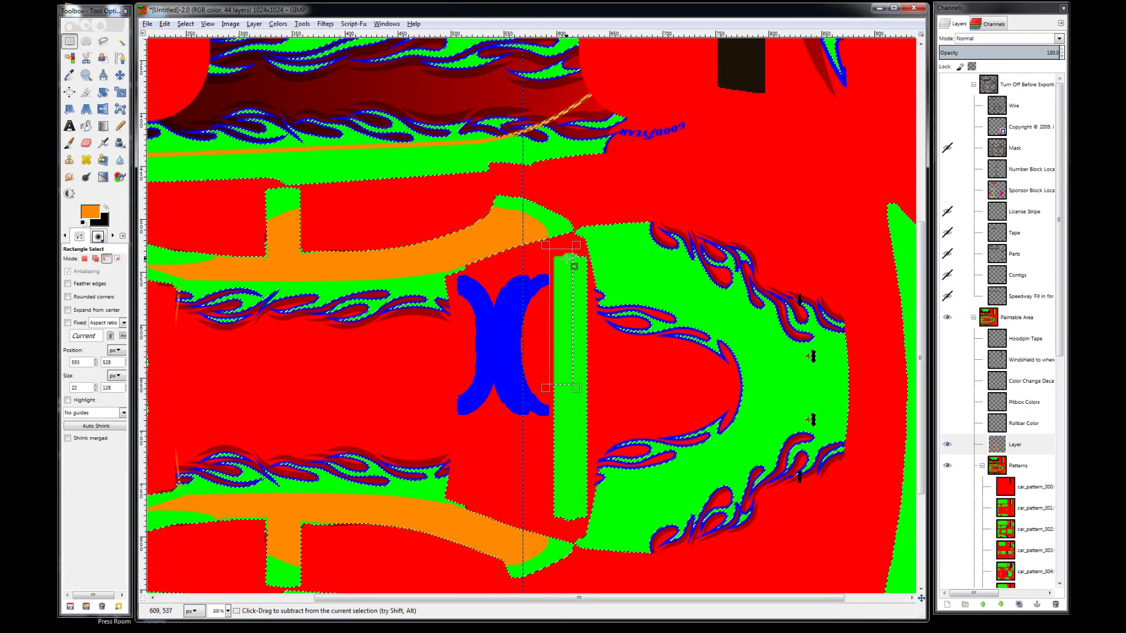
left_click_drag(565, 251, 577, 274)
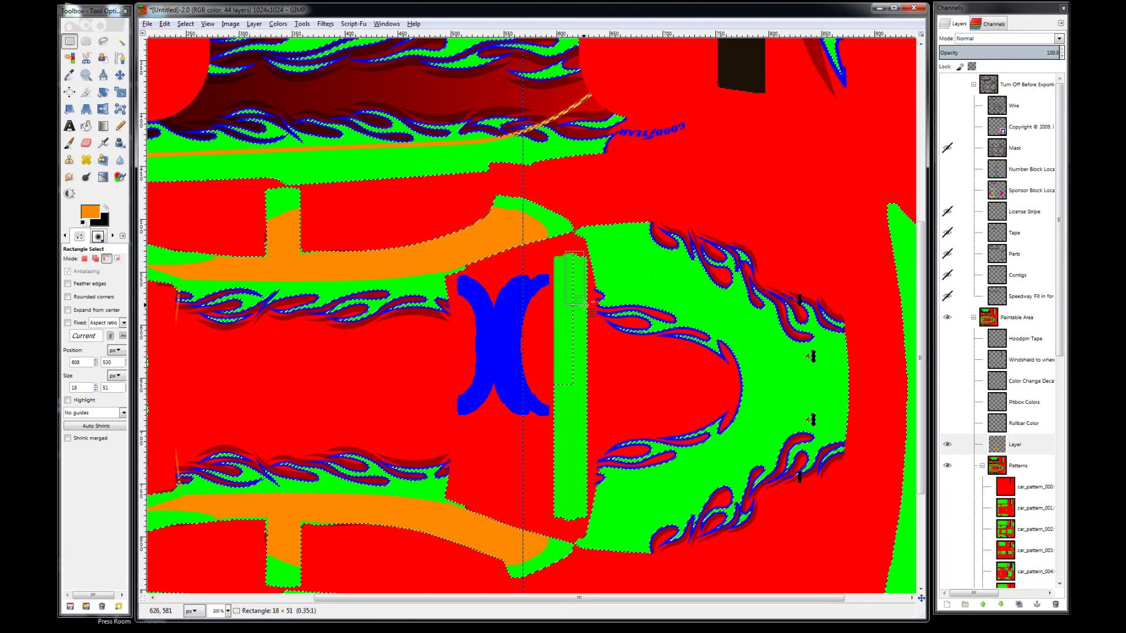
left_click_drag(589, 317, 545, 319)
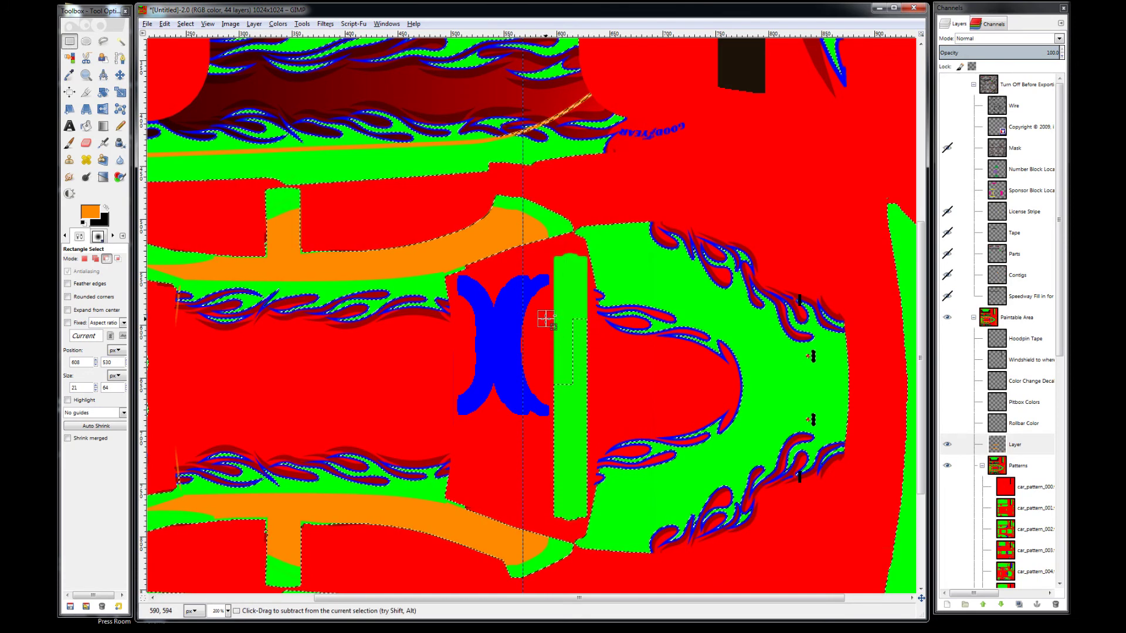
left_click_drag(585, 520, 585, 517)
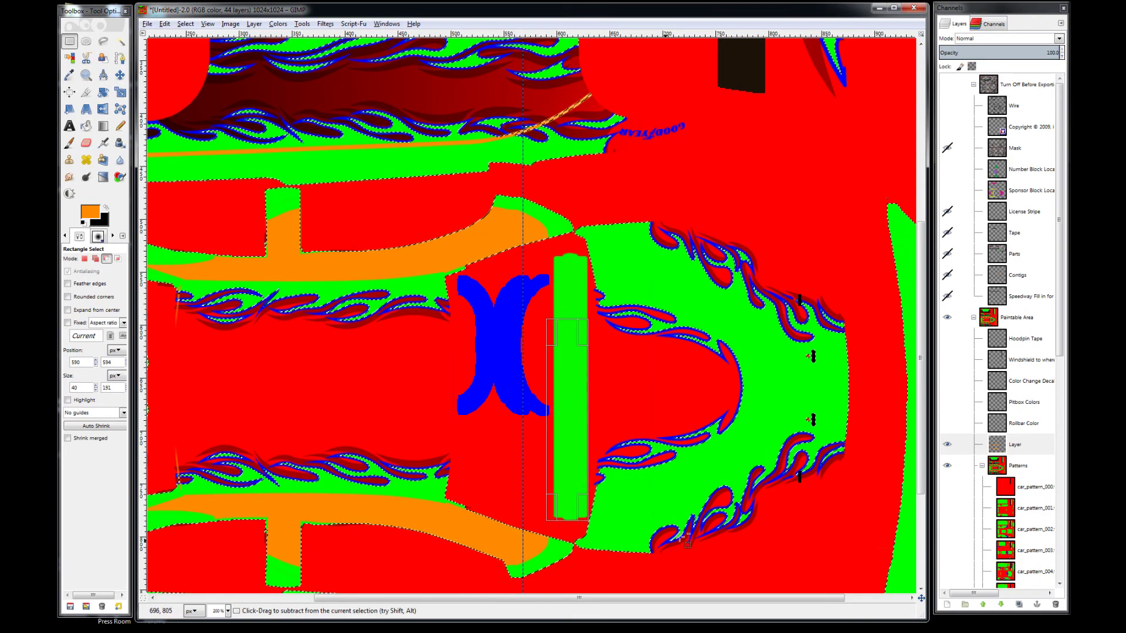
Step: Subtract the upper panels, front bumper strip, lower-corner graphics, roof and rear areas, and lower body side from the selection
key("1")
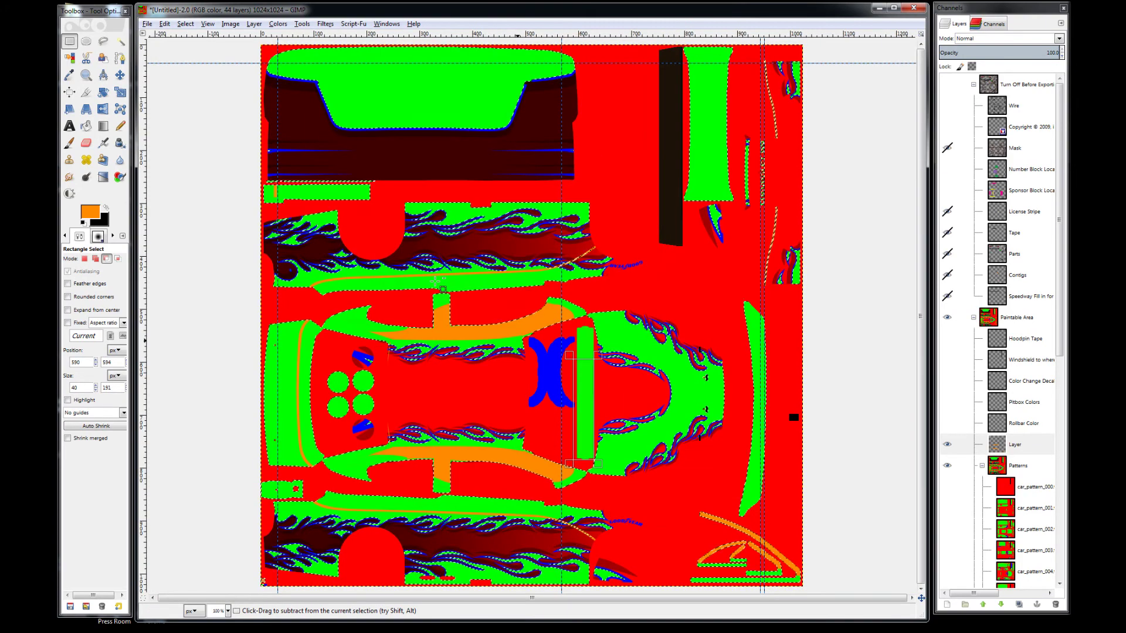
key("shift")
key("ctrl")
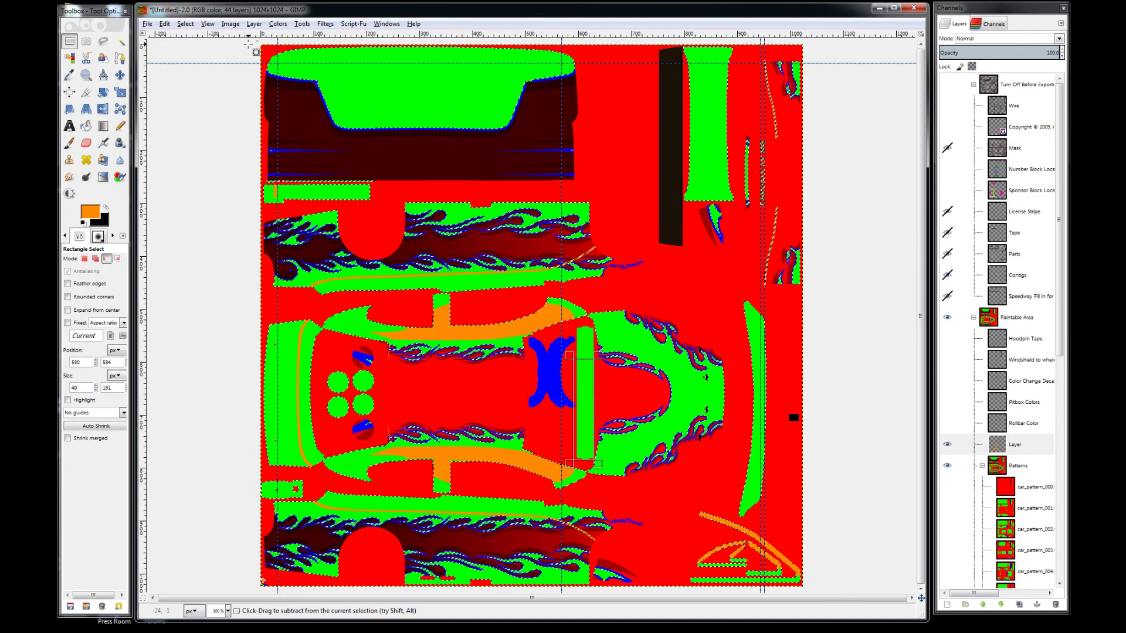
left_click_drag(249, 45, 844, 308)
left_click_drag(741, 291, 839, 604)
left_click_drag(672, 505, 886, 615)
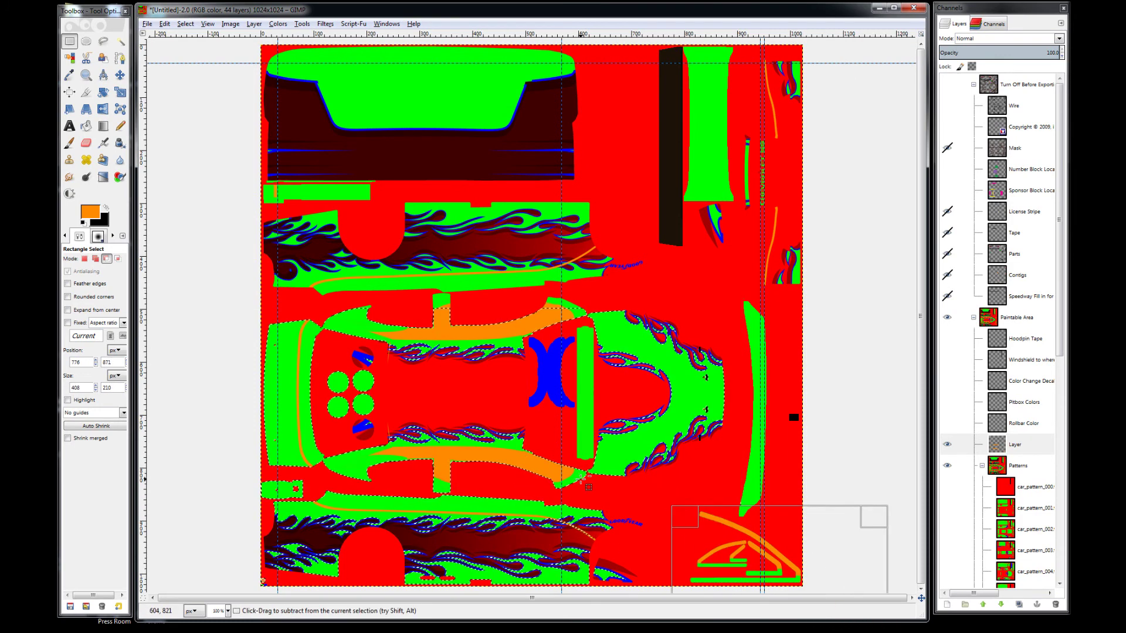
left_click_drag(587, 311, 191, 620)
left_click_drag(522, 505, 662, 603)
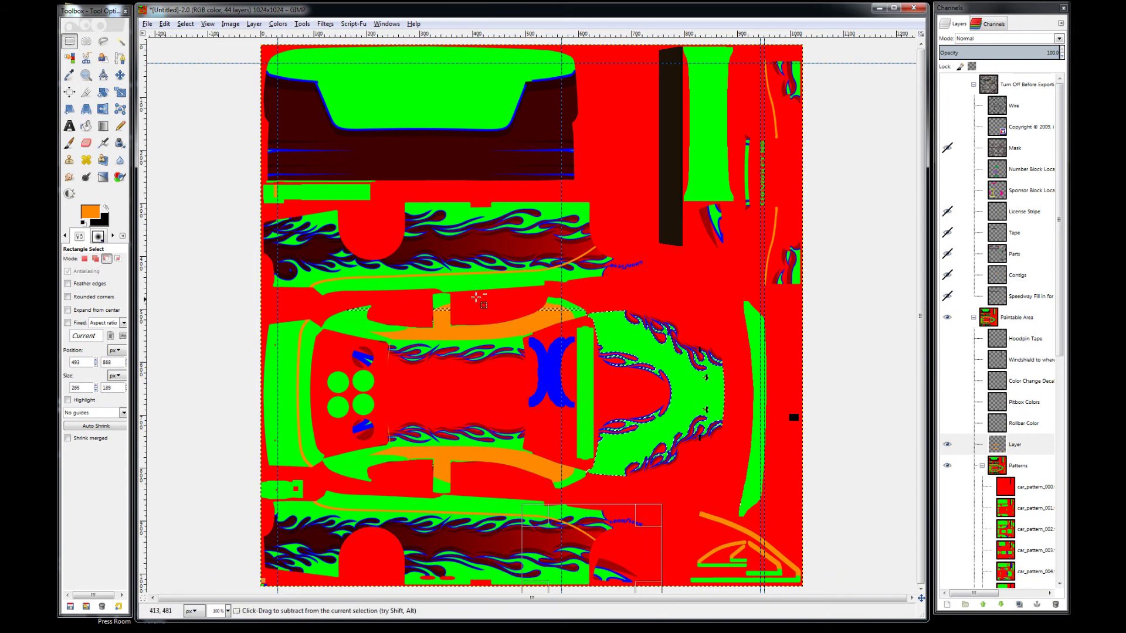
Step: Subtract the leftover slivers along the upper roof pillar and beside the hood's lower rear corner, leaving only the hood flames selected
left_click_drag(329, 296, 581, 325)
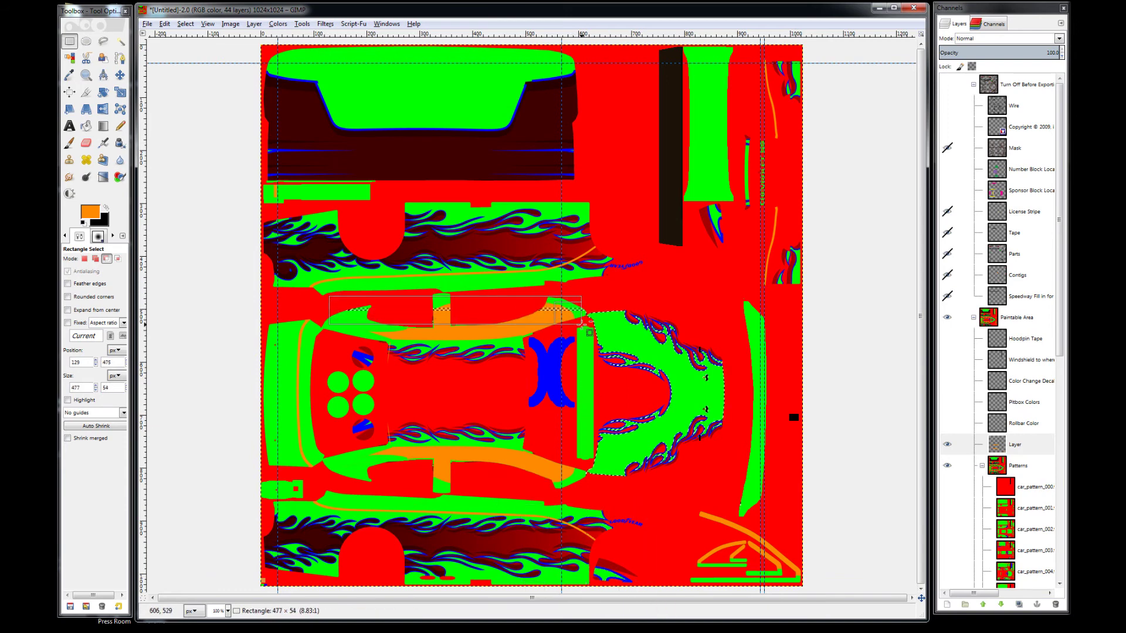
left_click_drag(585, 323, 587, 321)
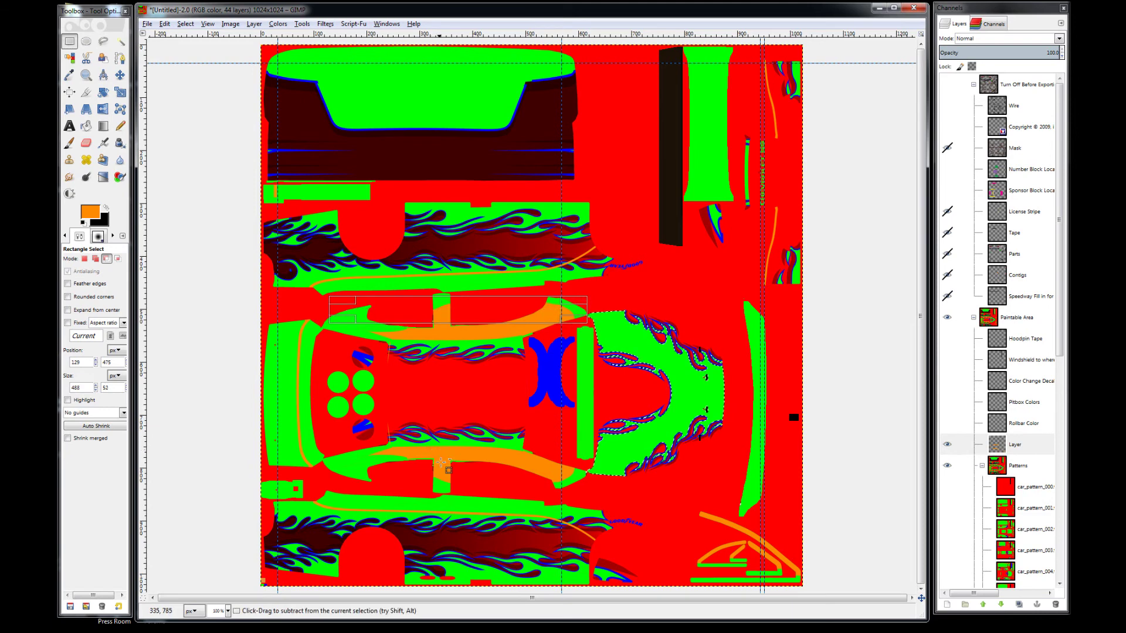
left_click_drag(580, 463, 588, 494)
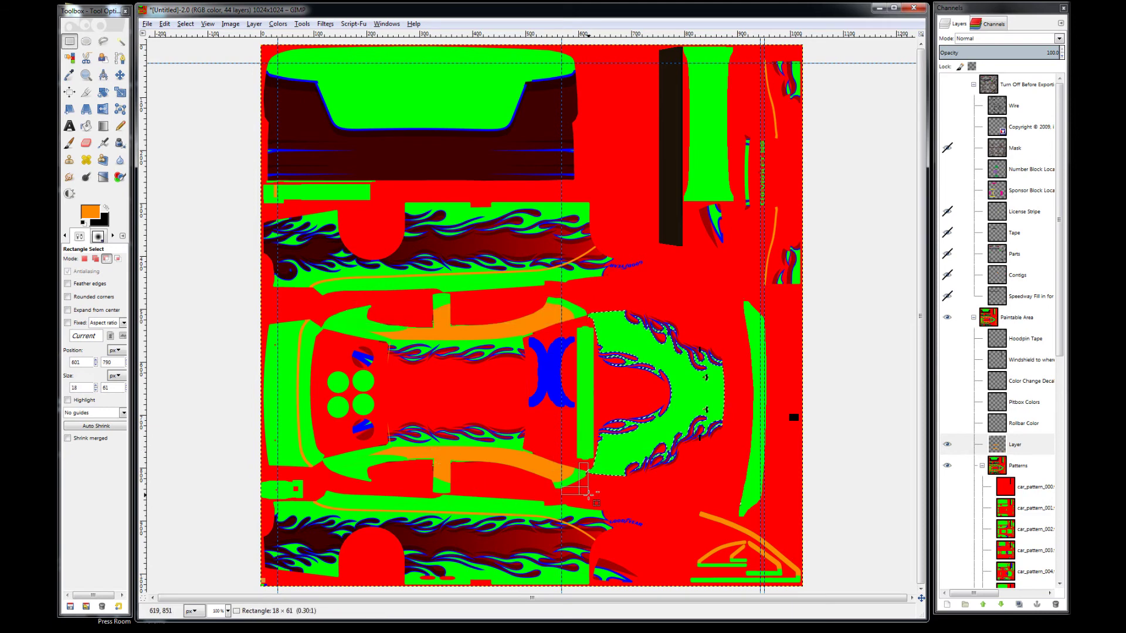
left_click_drag(588, 495, 587, 495)
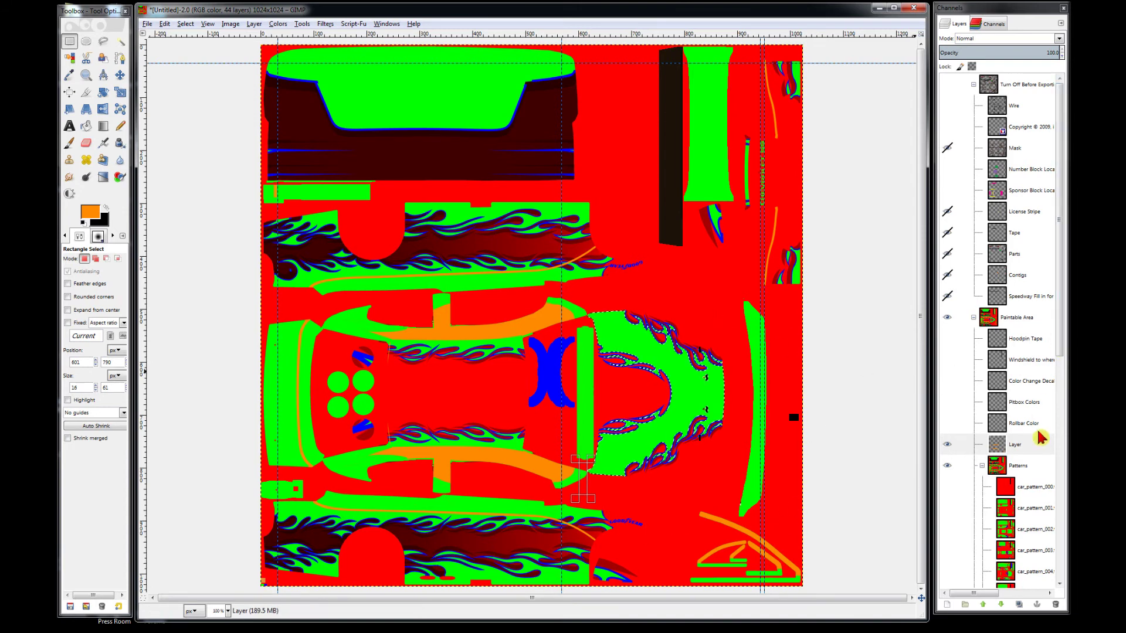
Step: Bucket-fill the selected hood flame area with orange on the stripe layer
left_click(1033, 451)
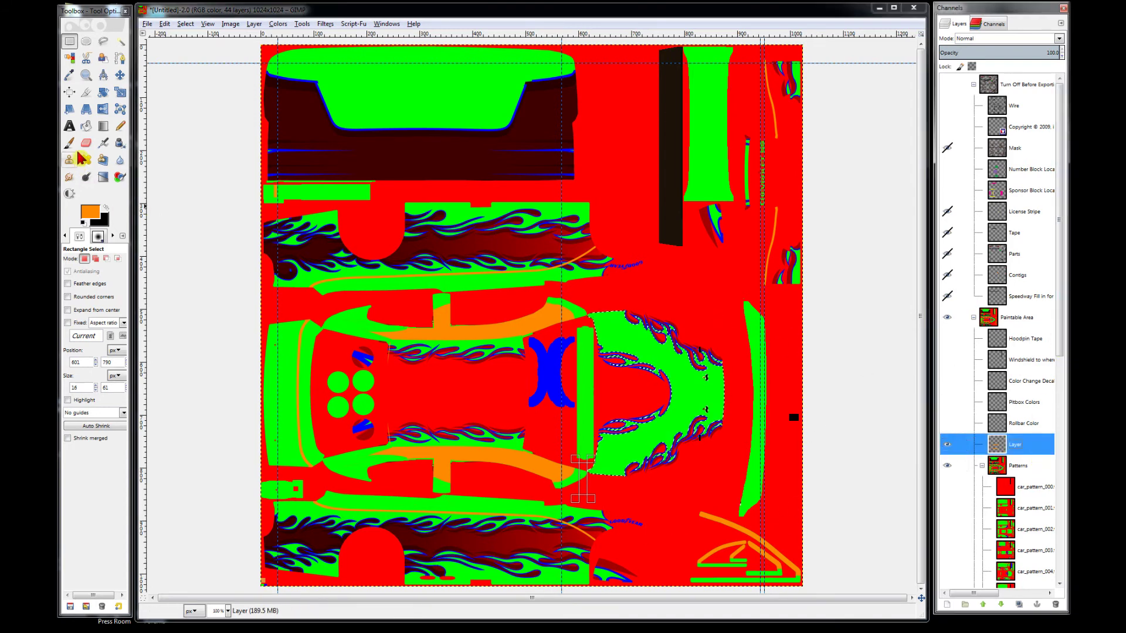
left_click(86, 126)
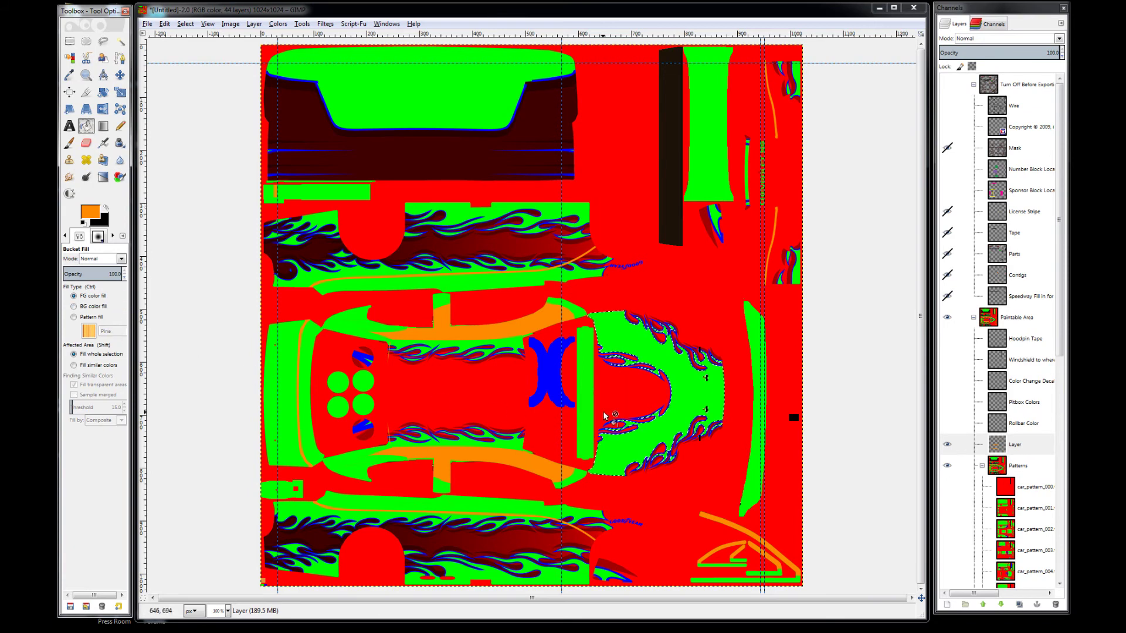
left_click(695, 404)
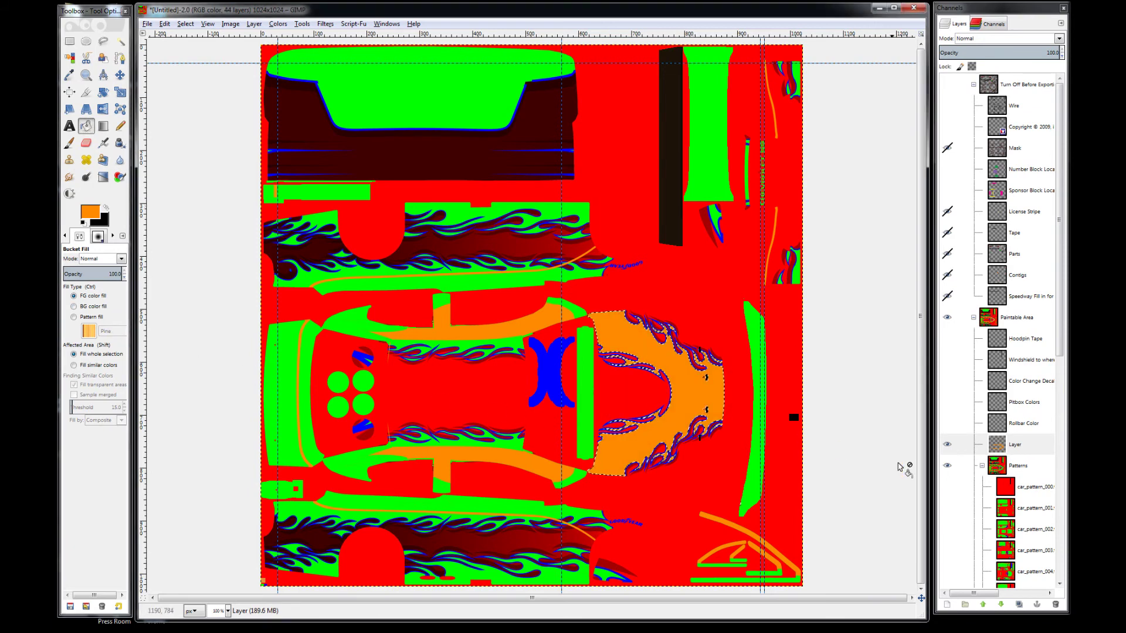
Step: Hide car_pattern_016, car_pattern_017 and car_pattern_018, and clear the selection around the orange hood flames
scroll(978, 505, "down", 8)
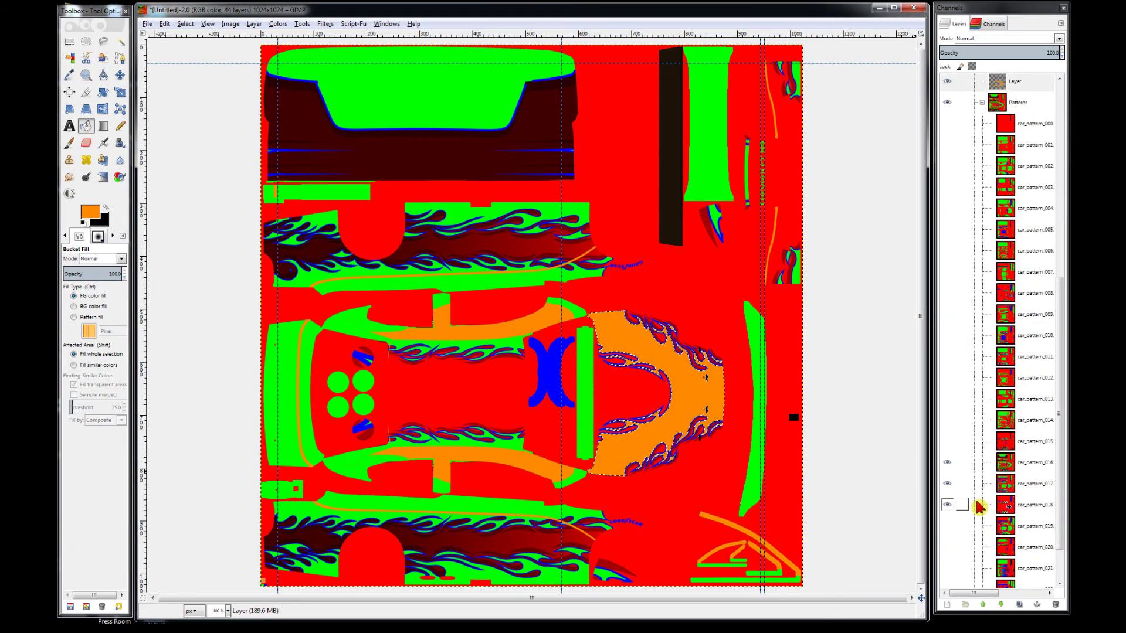
left_click(946, 409)
left_click(946, 429)
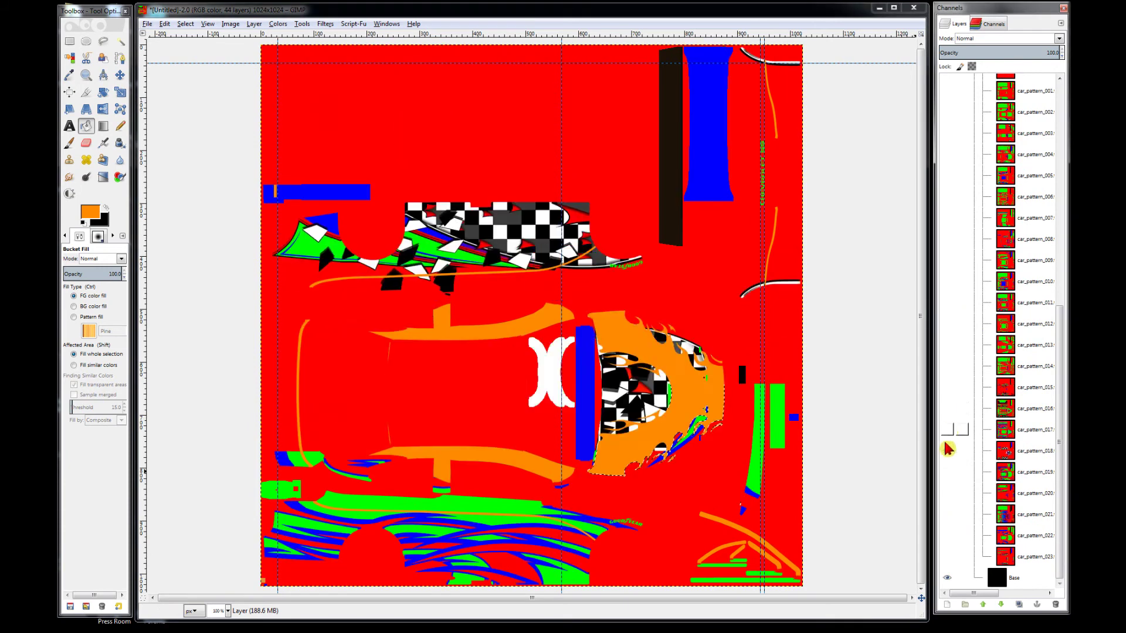
left_click(946, 451)
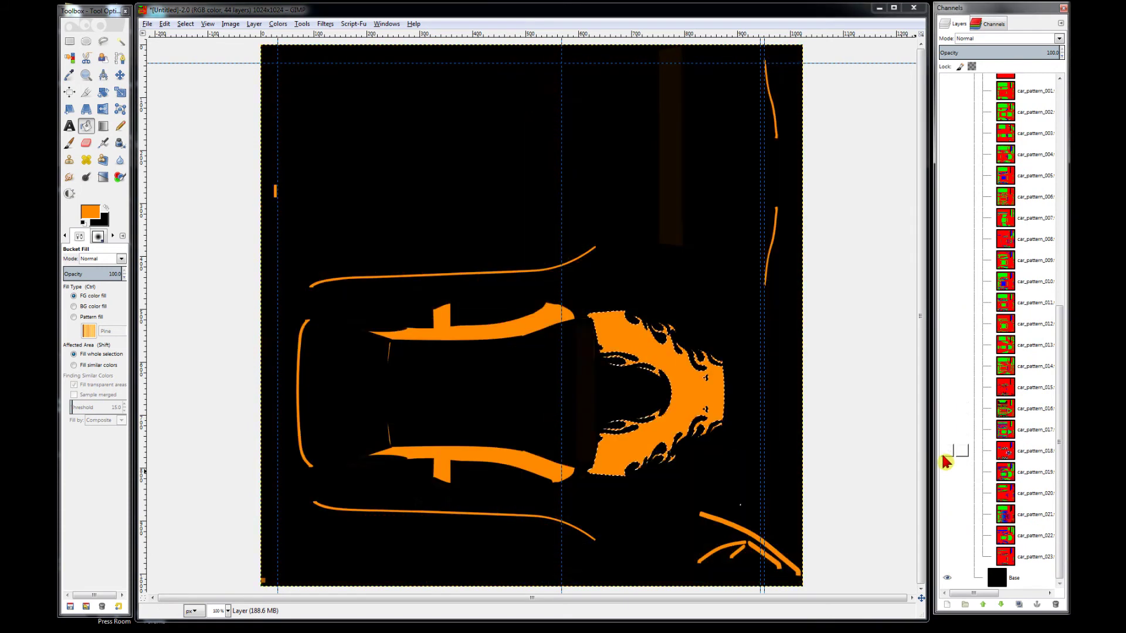
left_click(713, 417)
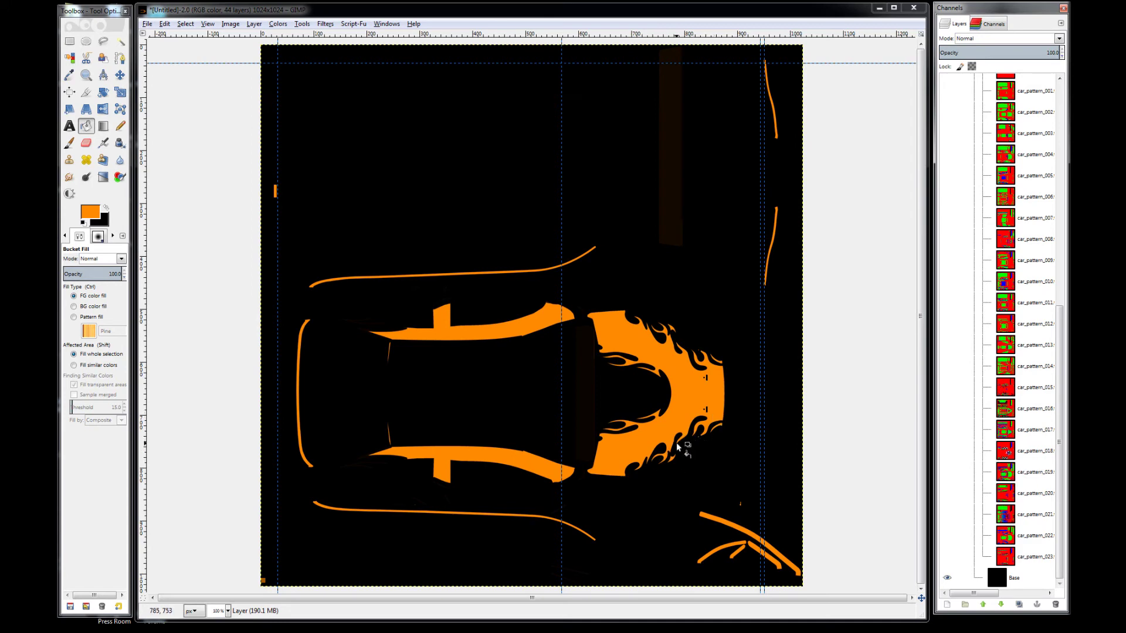
scroll(676, 442, "up", 2)
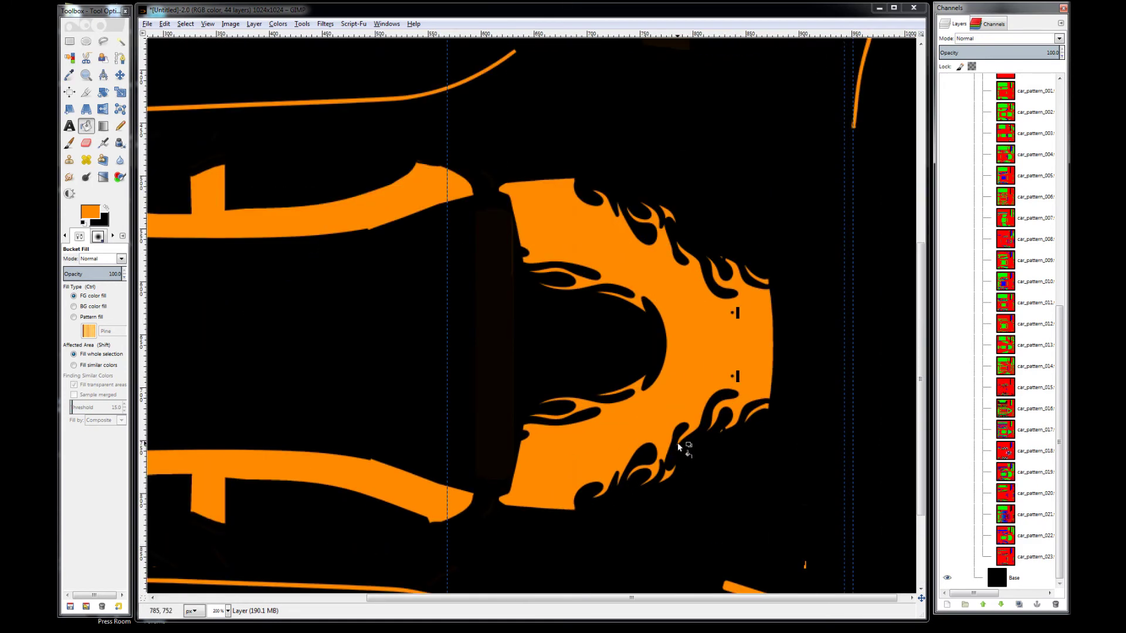
Step: Export the image with the orange hood flames again to the existing car TGA file in the chevyss paint folder
scroll(677, 442, "down", 2)
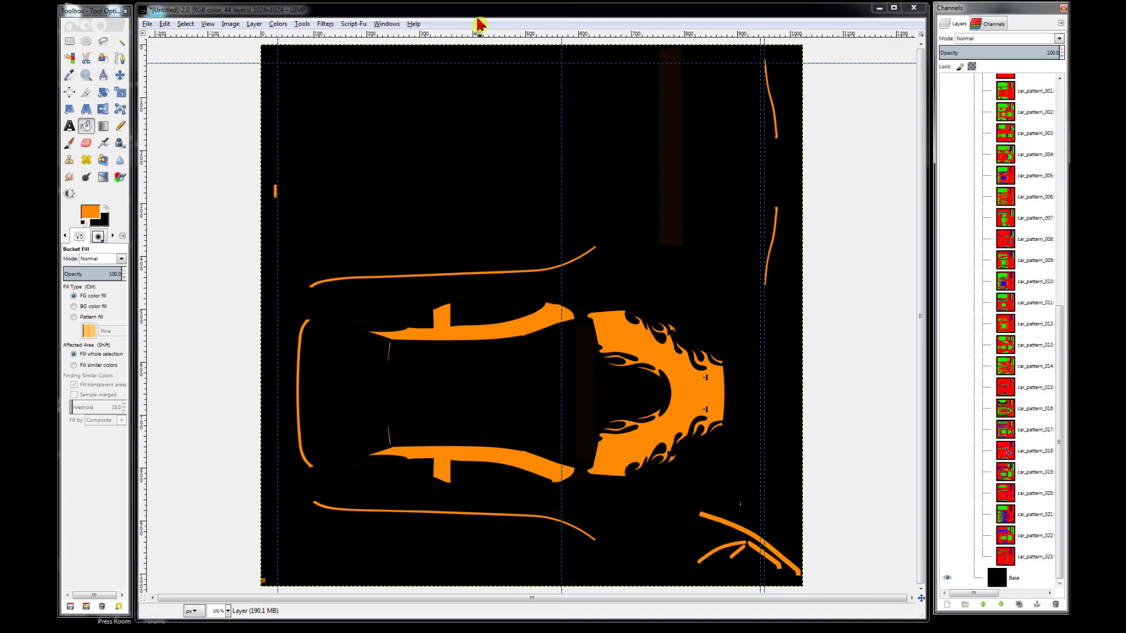
left_click(480, 23)
key("ctrl+e")
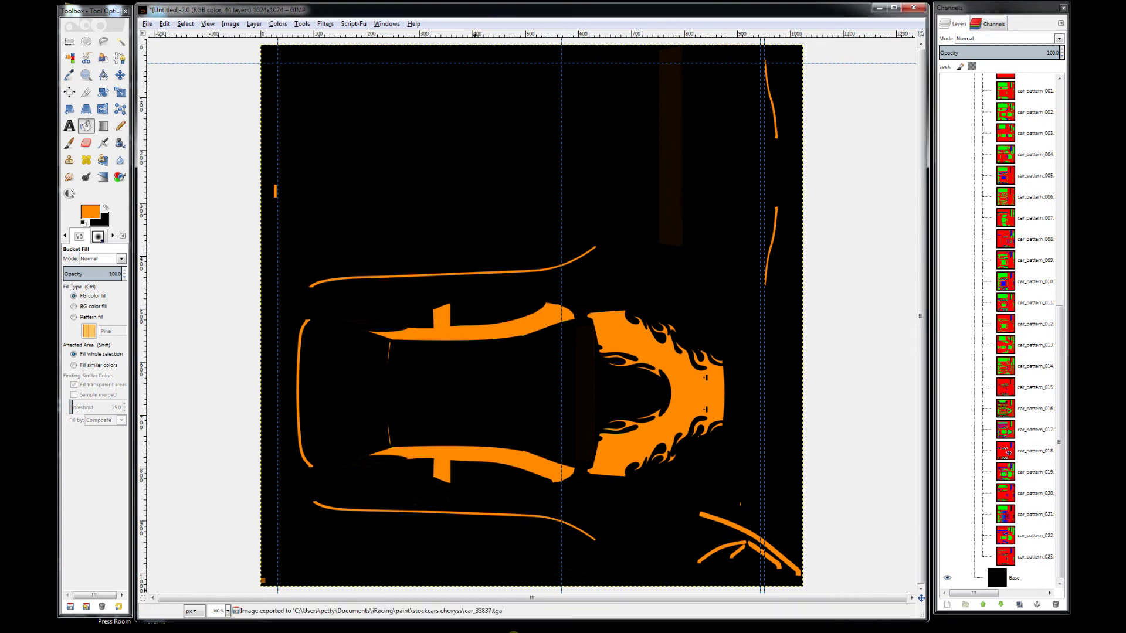
Step: Switch to the iRacing simulator, reload the car's textures, and angle the camera to inspect the hood flames
left_click(680, 626)
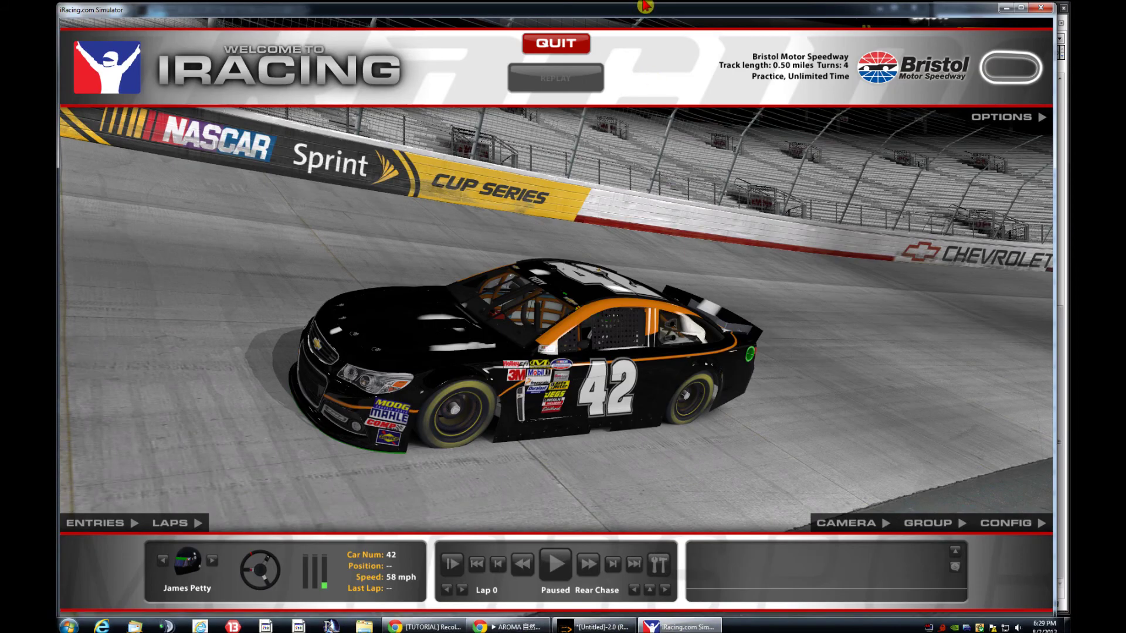
key("ctrl+r")
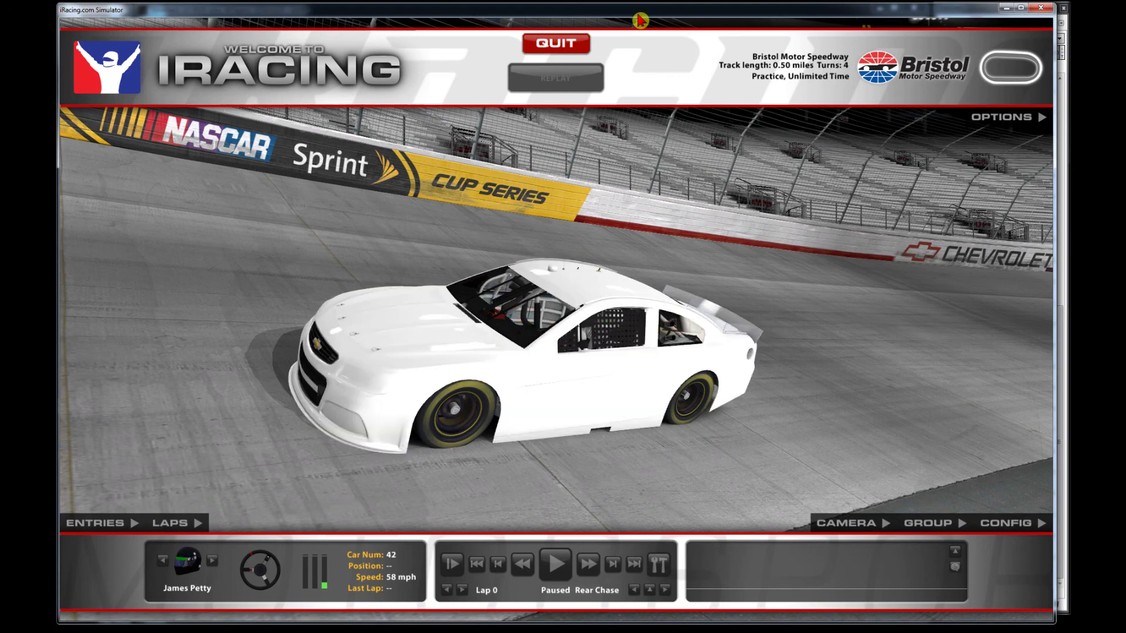
left_click_drag(466, 364, 364, 313)
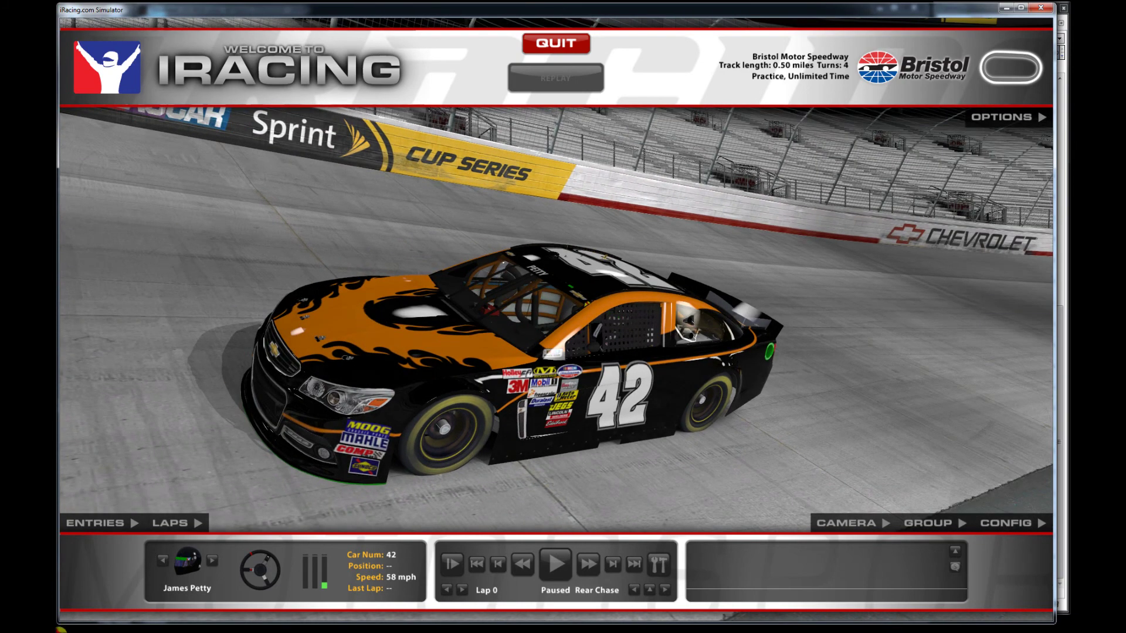
left_click(1002, 9)
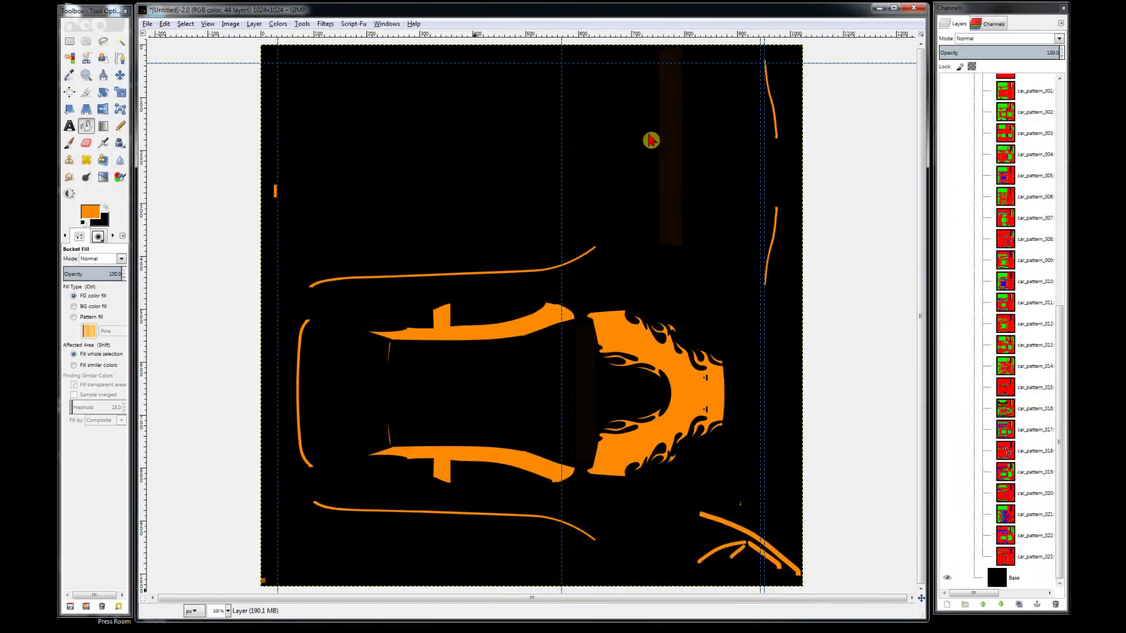
Step: Switch to Chrome and look through the forum tutorial on recoloring RGB patterns, including its section on other software
left_click(873, 9)
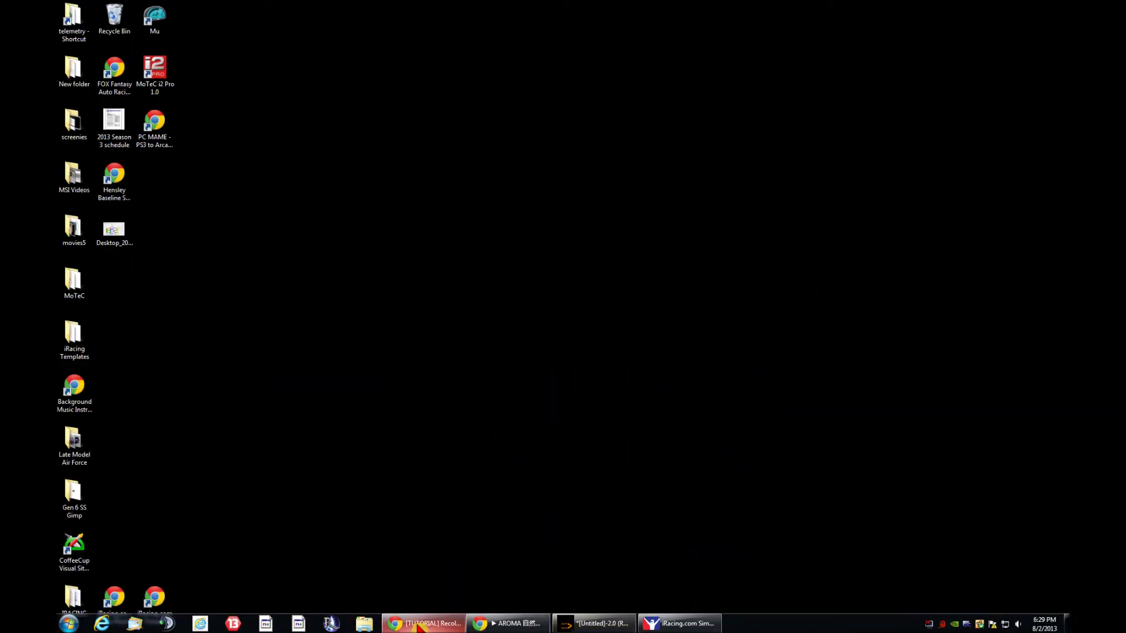
left_click(419, 626)
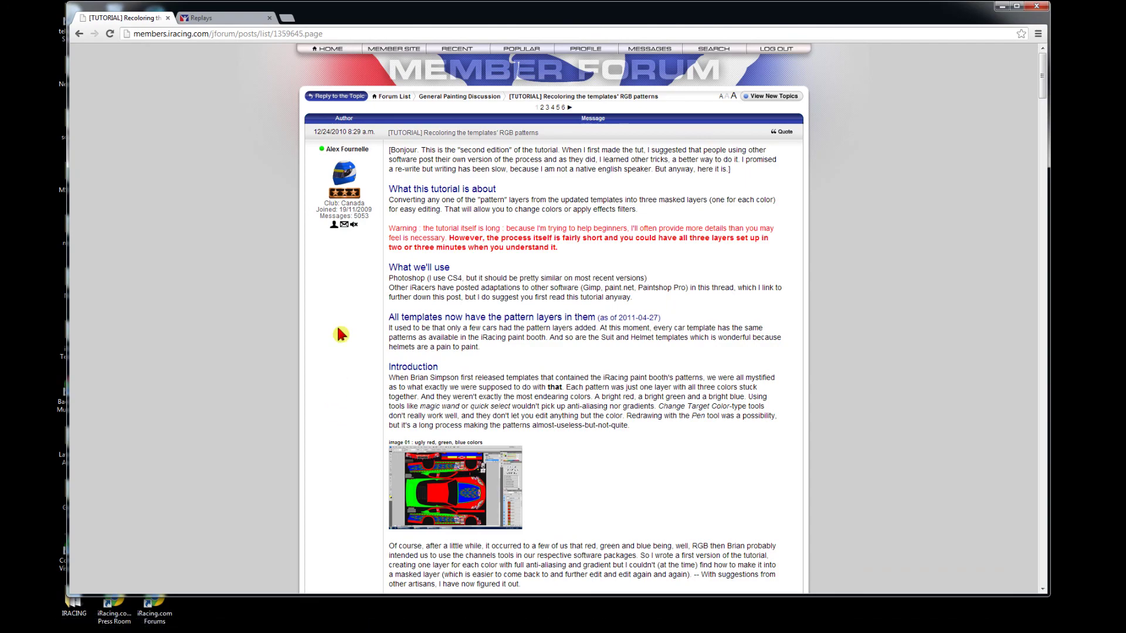
scroll(339, 352, "down", 5)
scroll(343, 322, "down", 5)
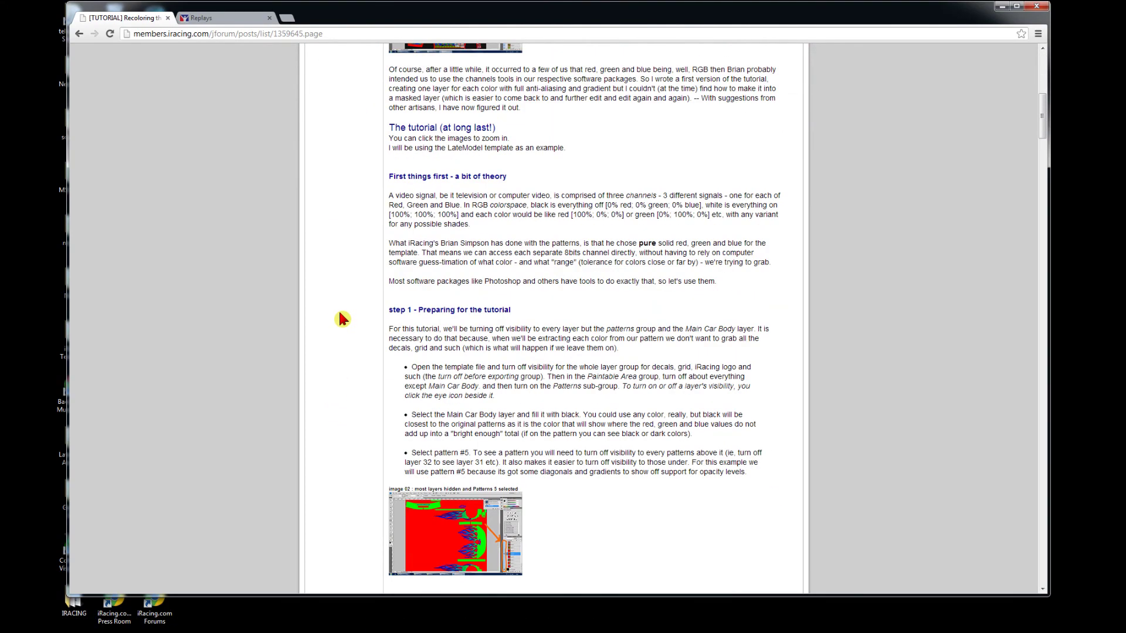
scroll(343, 319, "down", 8)
scroll(342, 319, "down", 5)
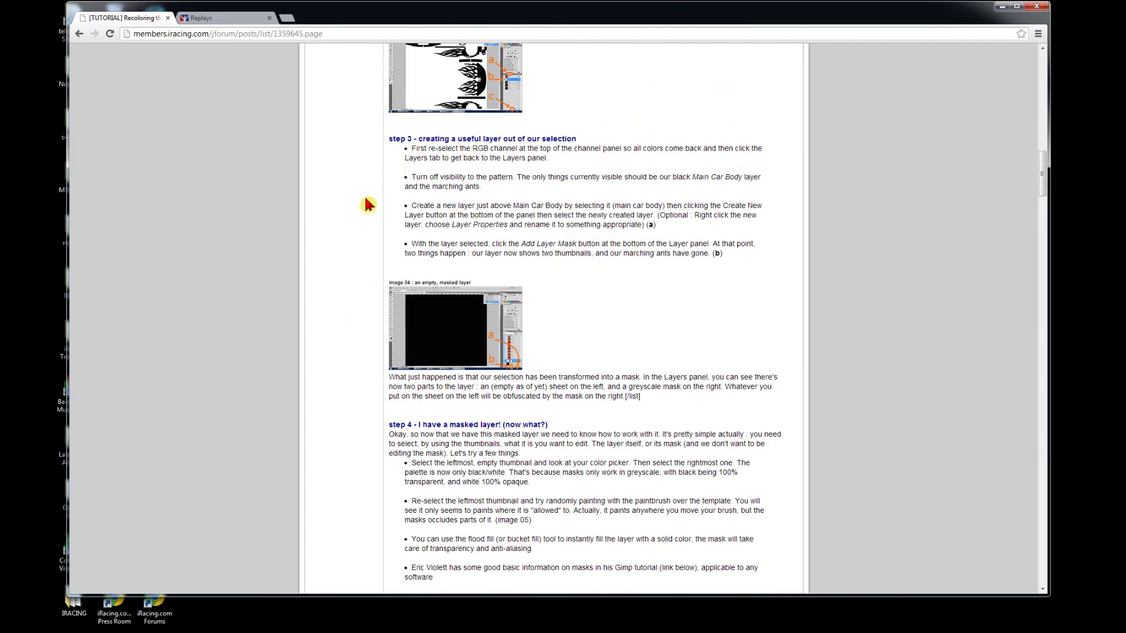
scroll(353, 228, "down", 3)
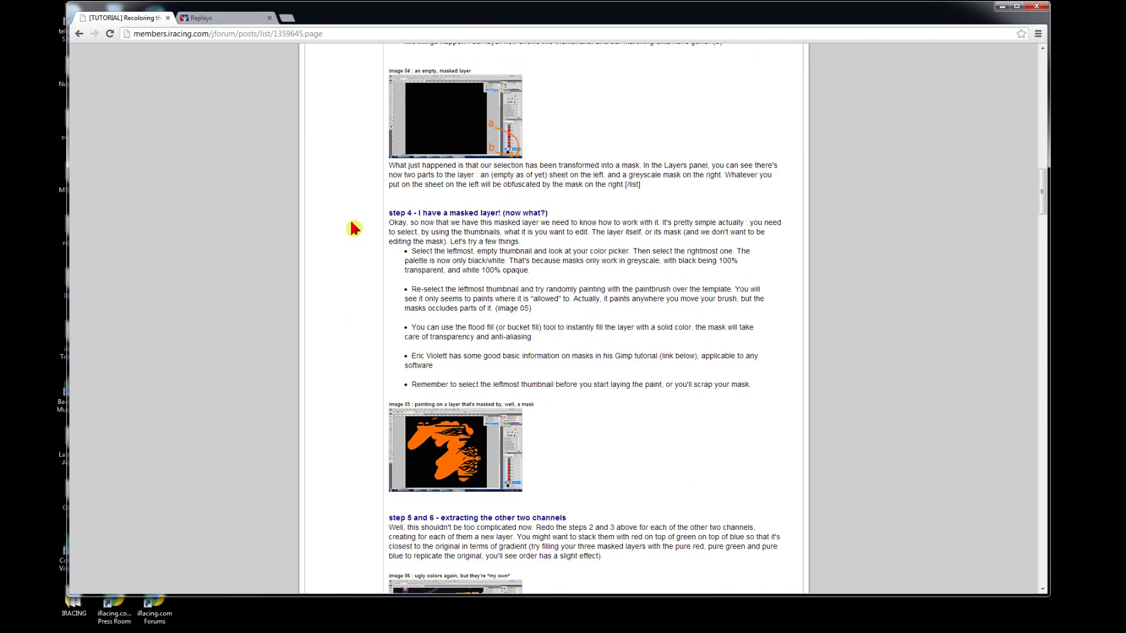
scroll(354, 228, "down", 3)
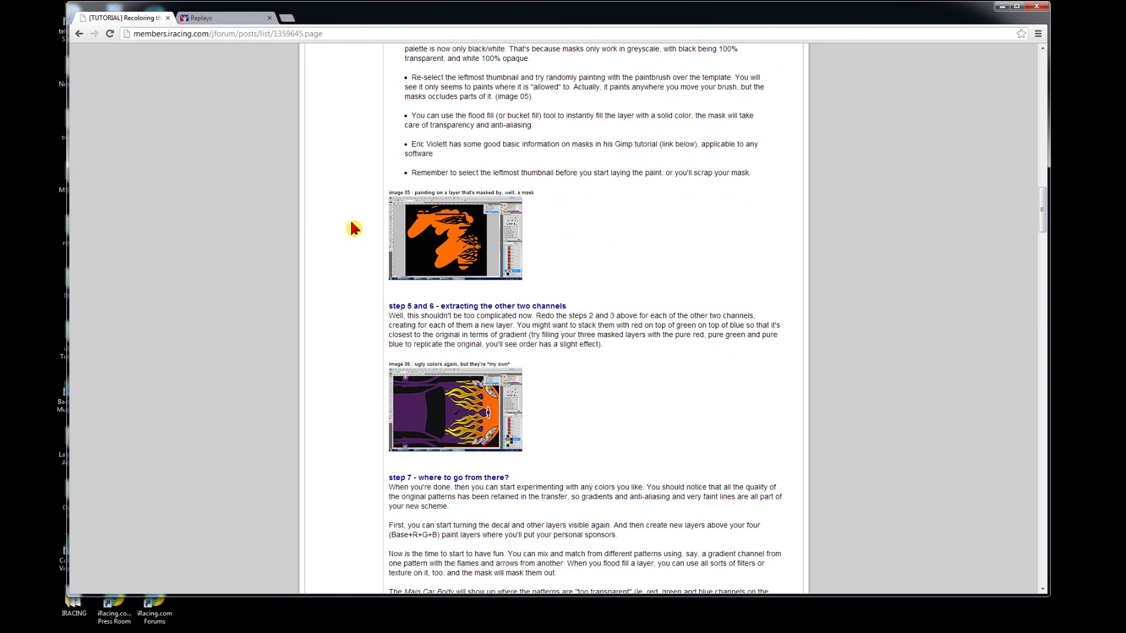
scroll(354, 227, "down", 4)
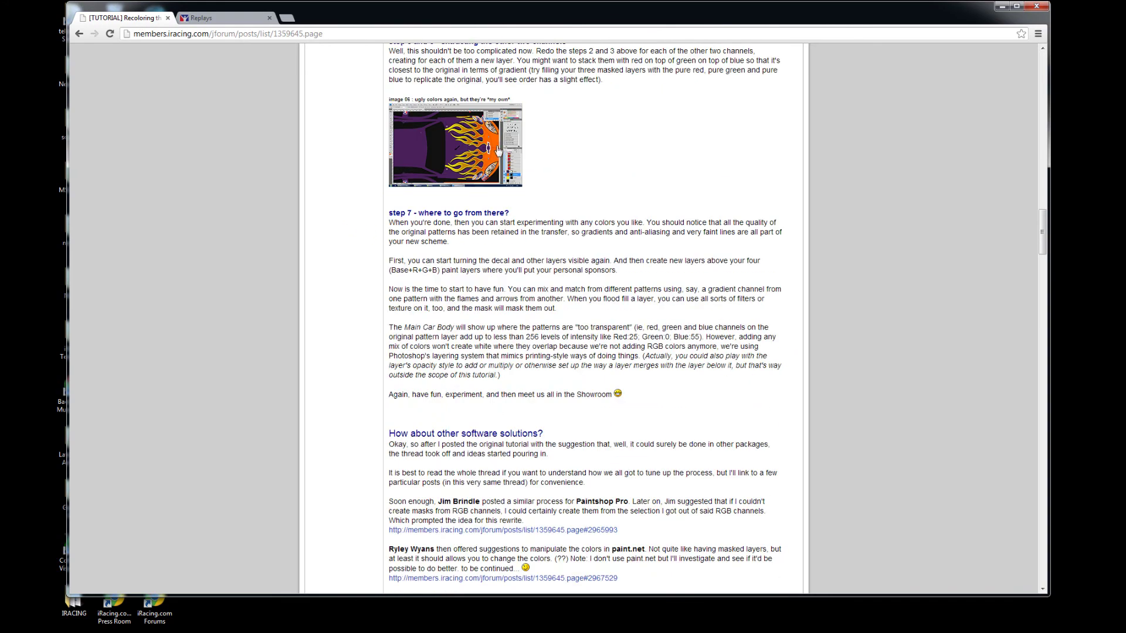
scroll(390, 155, "down", 5)
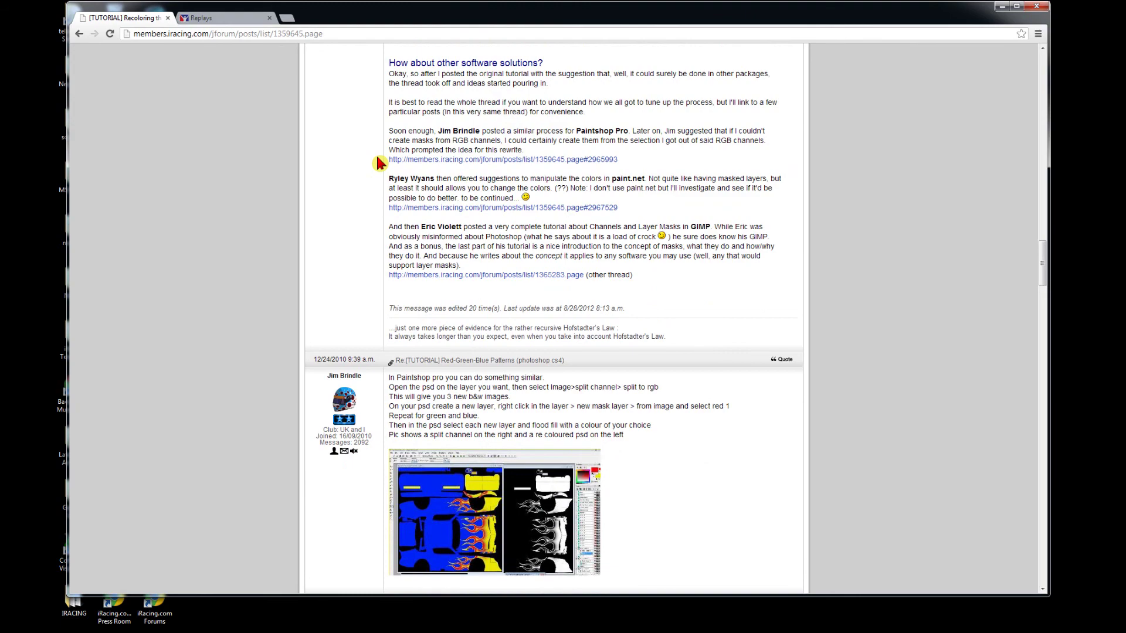
scroll(378, 163, "up", 3)
scroll(387, 164, "down", 7)
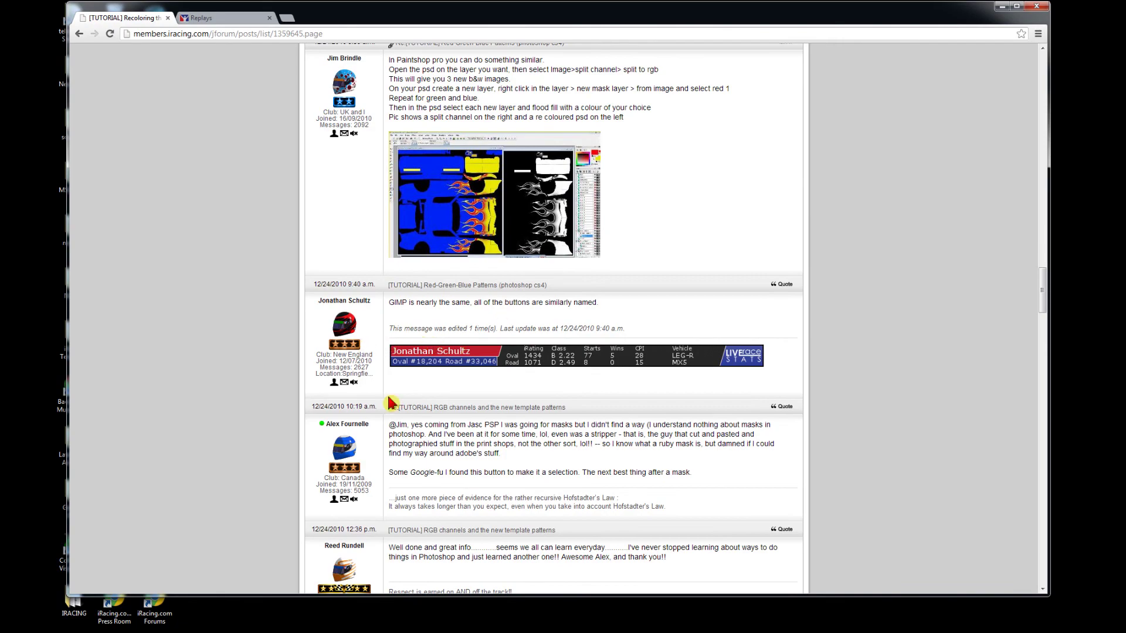
scroll(359, 351, "up", 15)
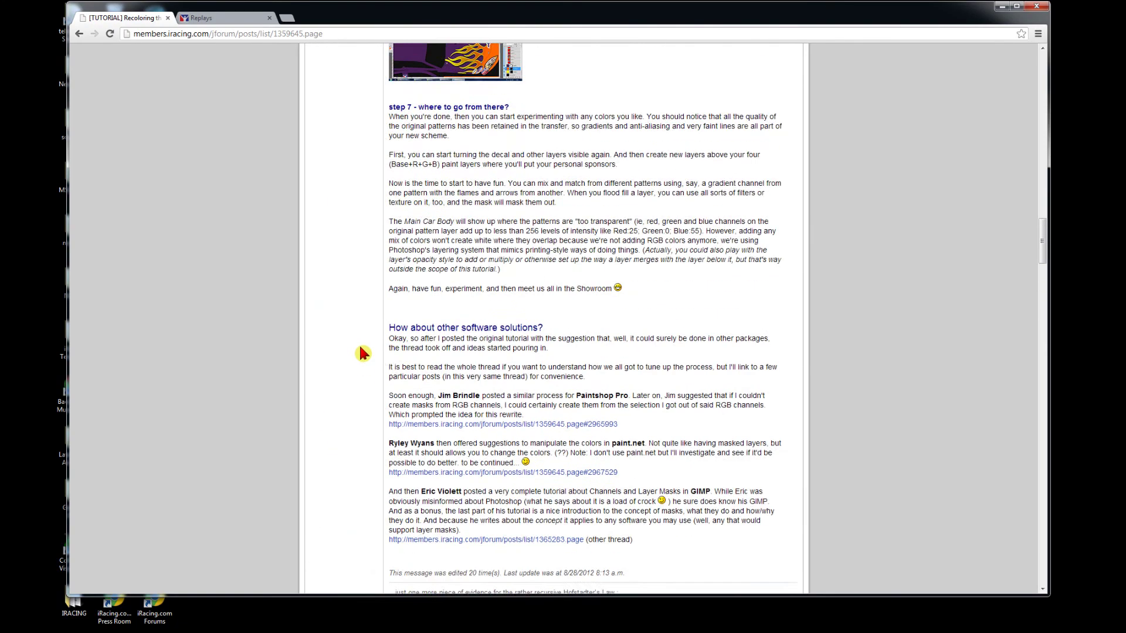
scroll(359, 322, "up", 12)
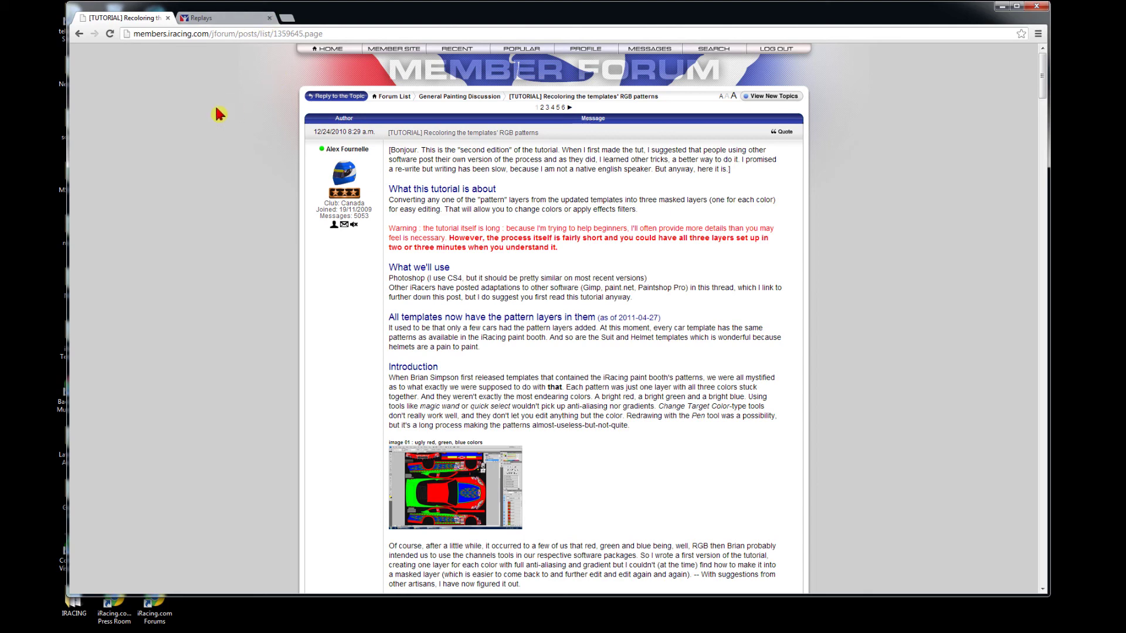
left_click(1002, 6)
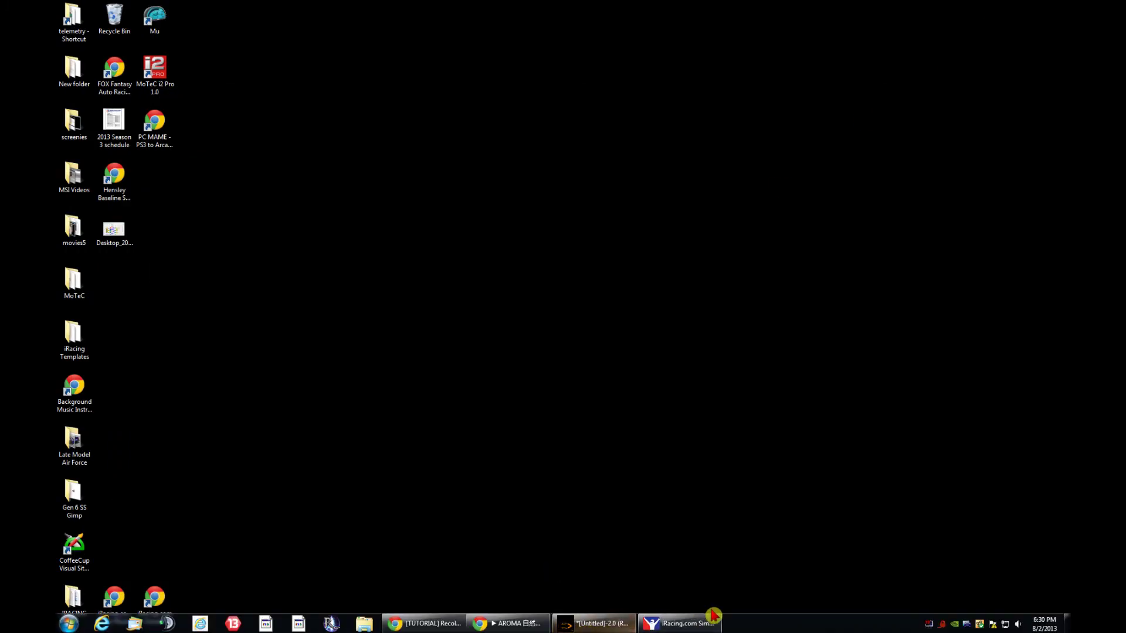
left_click(424, 623)
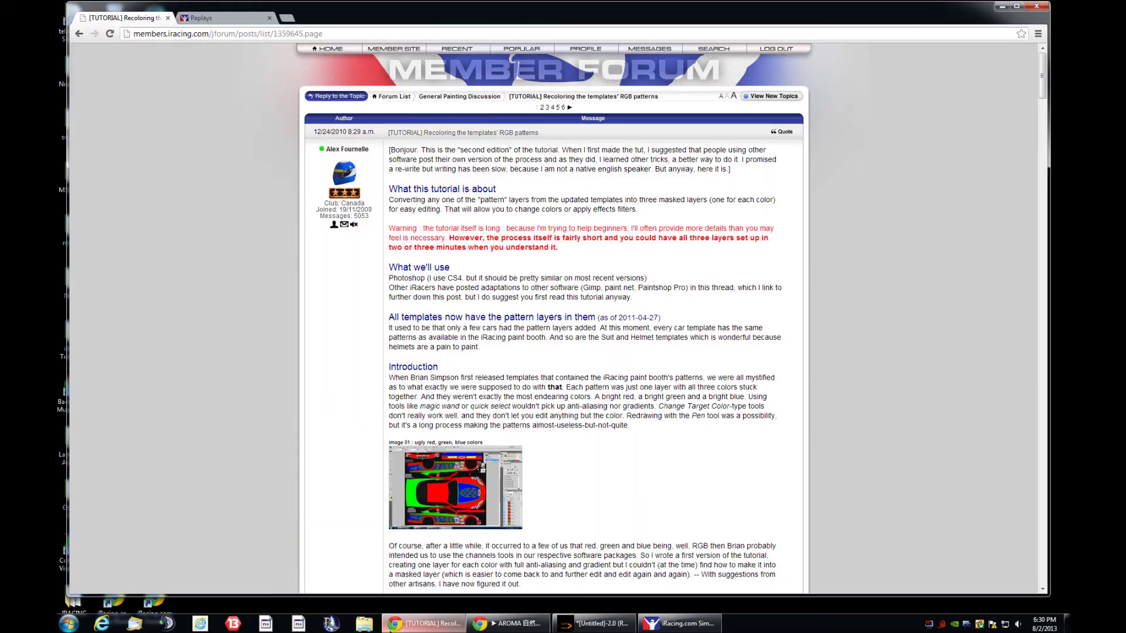
Step: Switch back to GIMP and deactivate the Blue and Green channels in the channel list
left_click(594, 624)
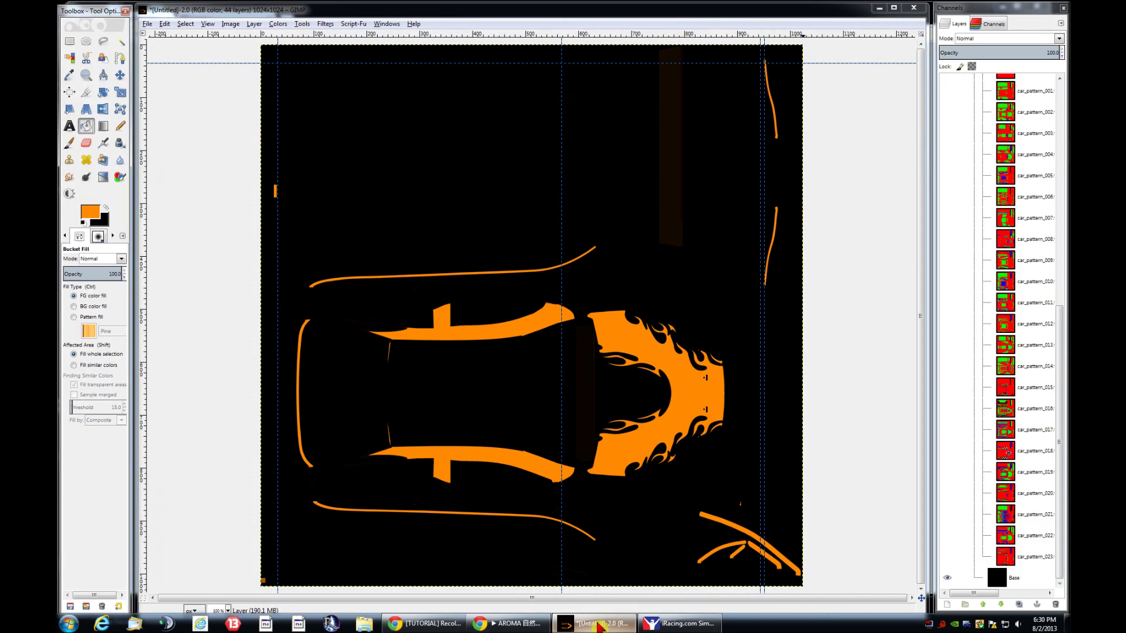
left_click(988, 24)
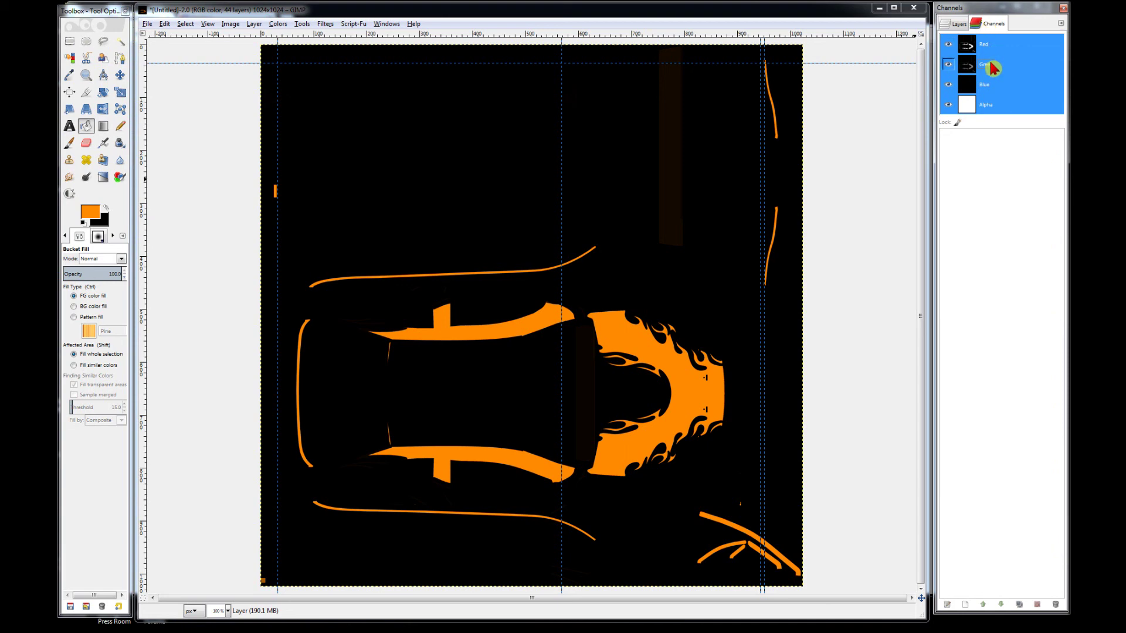
left_click(994, 88)
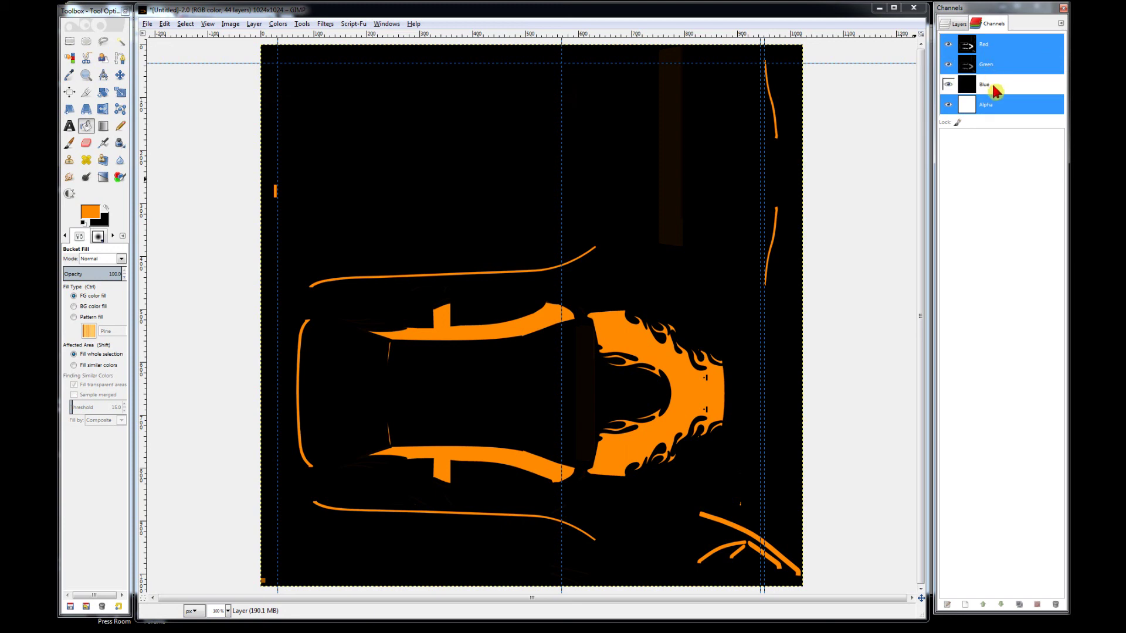
left_click(990, 71)
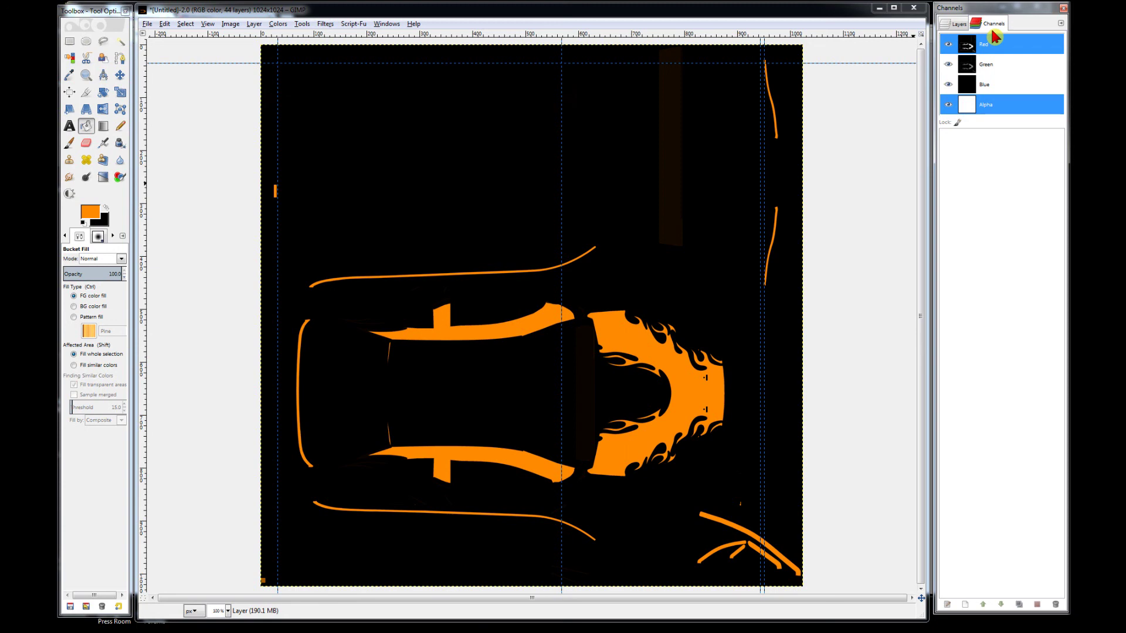
Step: Make the car_pattern_010 layer visible beneath the orange stripe layer
left_click(956, 24)
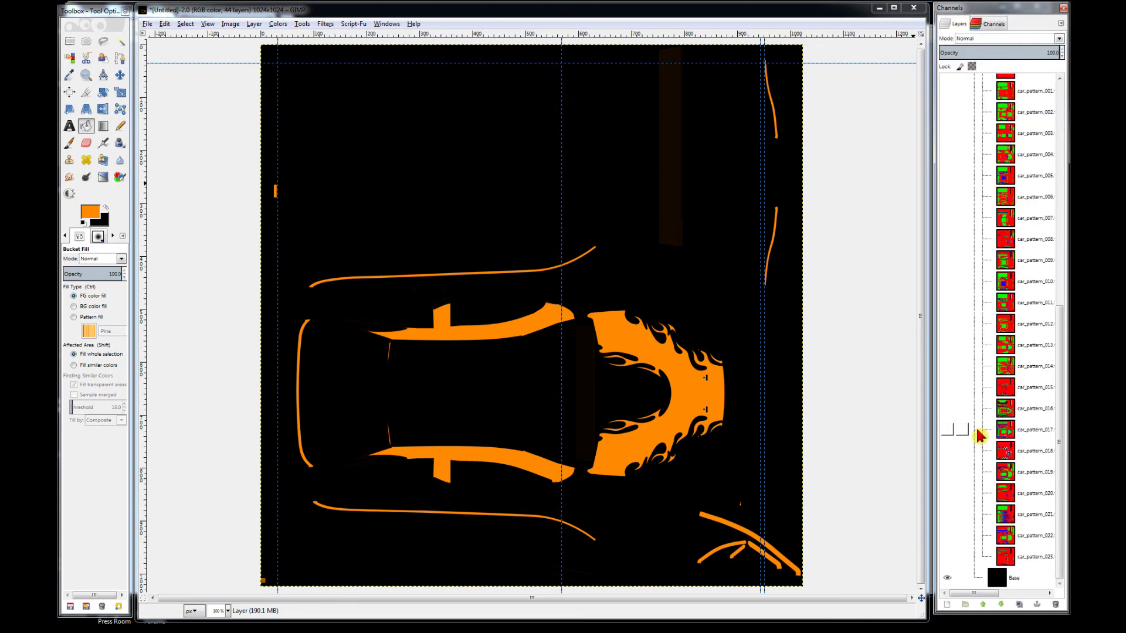
left_click(947, 282)
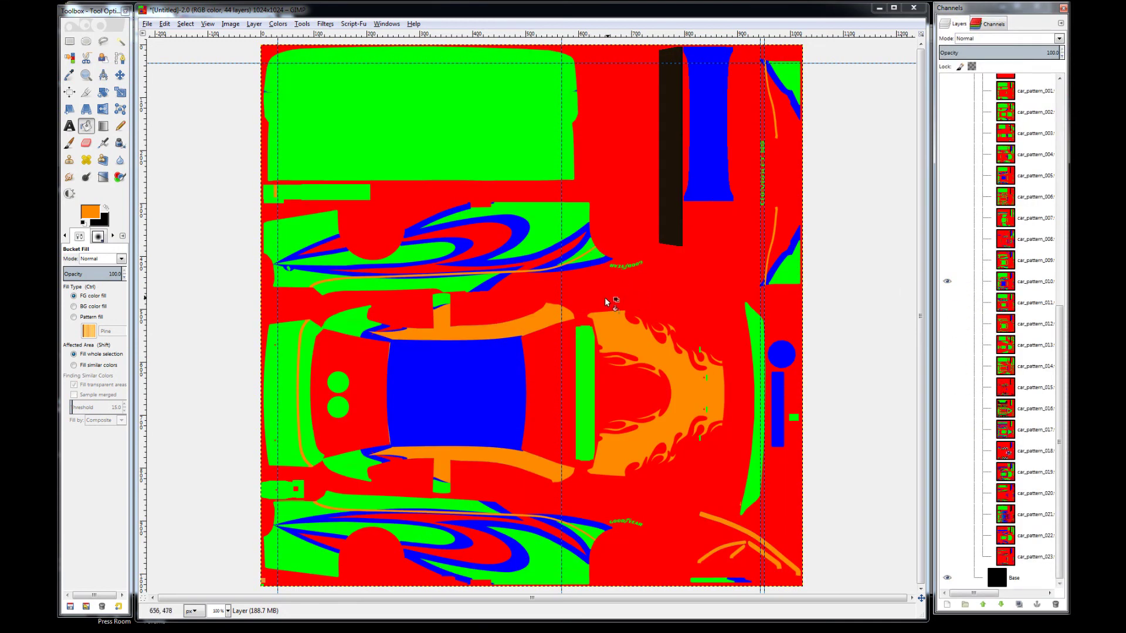
Step: Close the Channels dialog docked beside Layers
left_click(985, 25)
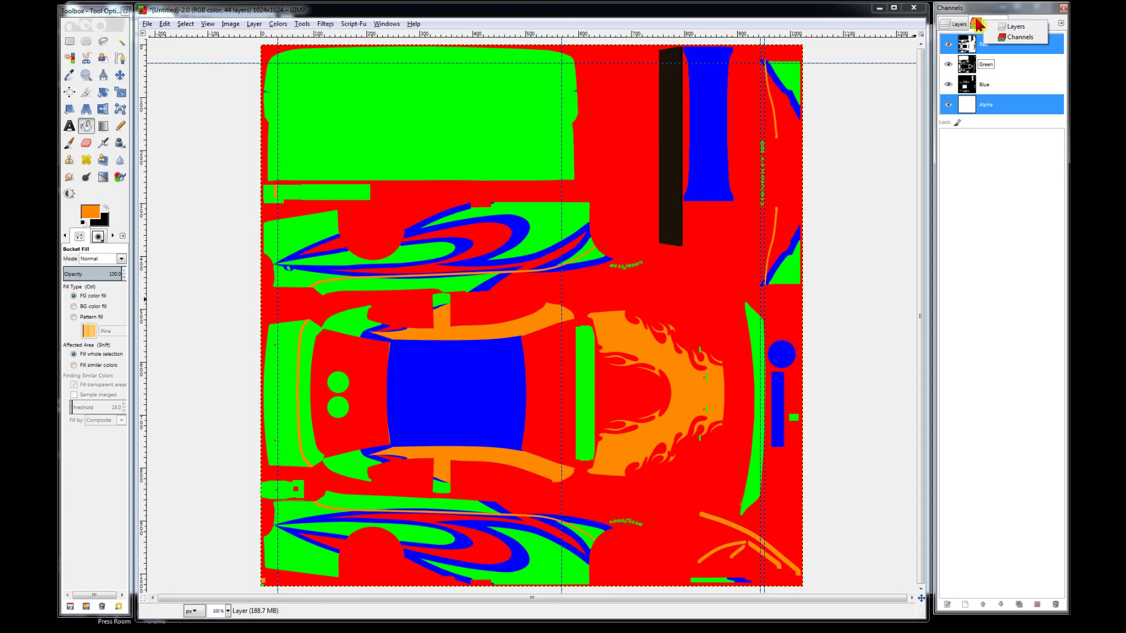
left_click(1061, 23)
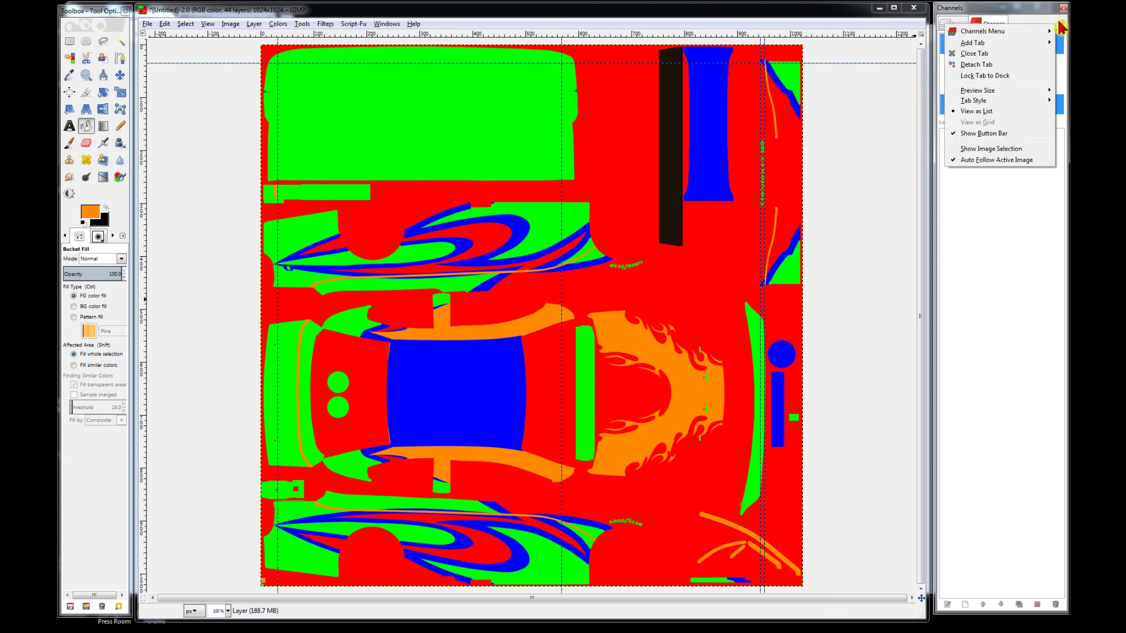
left_click(1023, 56)
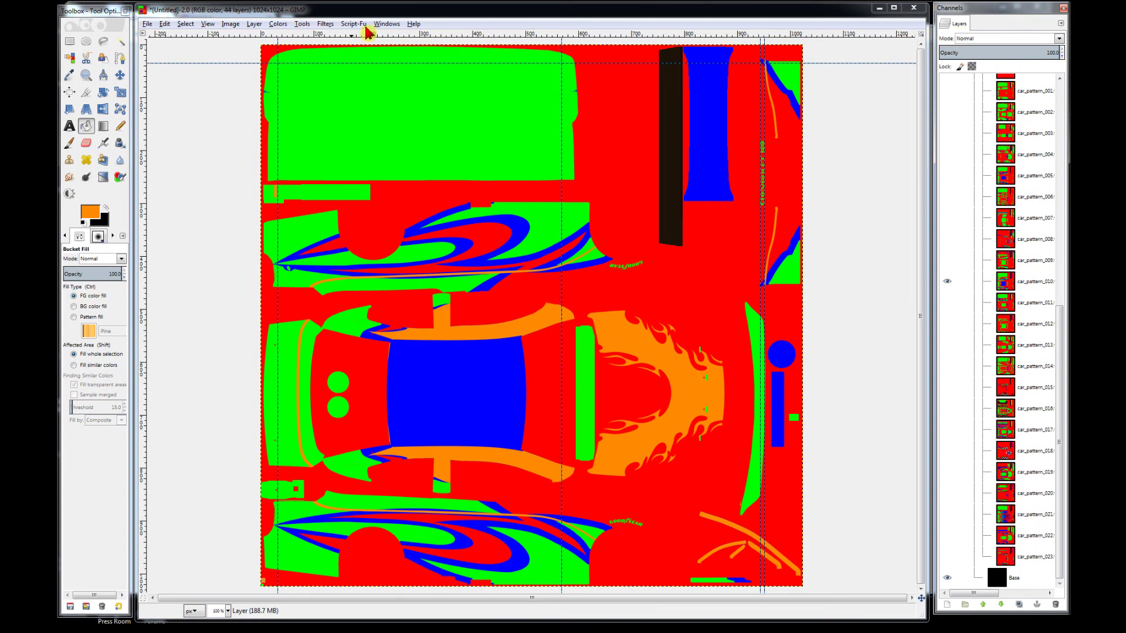
Step: Reopen the Channels dialog and dock it beside Layers
left_click(384, 25)
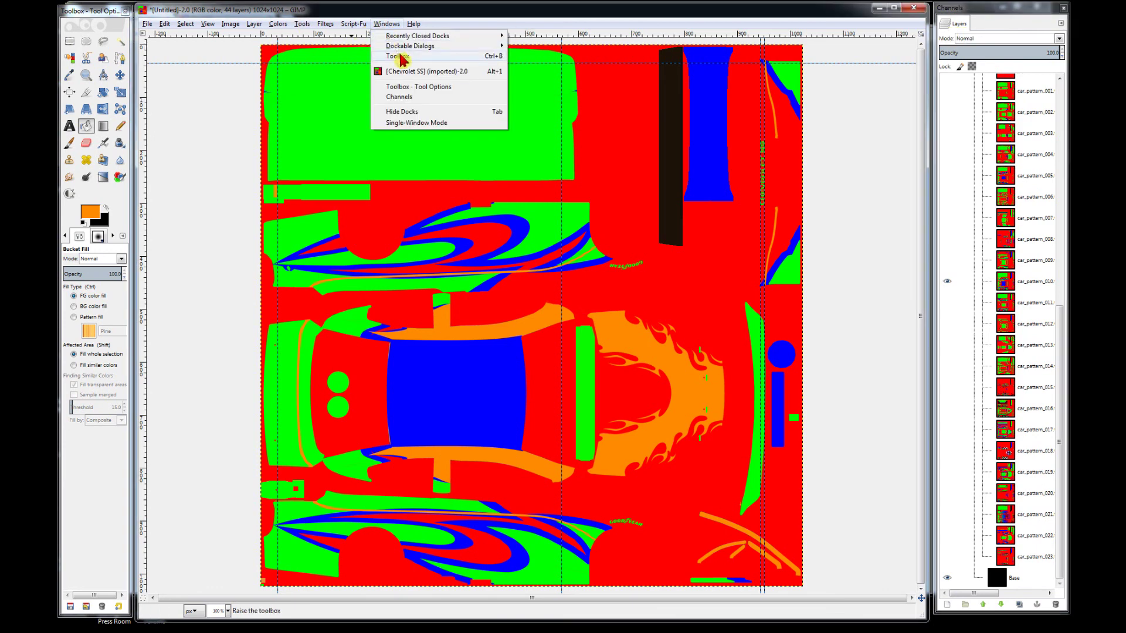
mouse_move(408, 47)
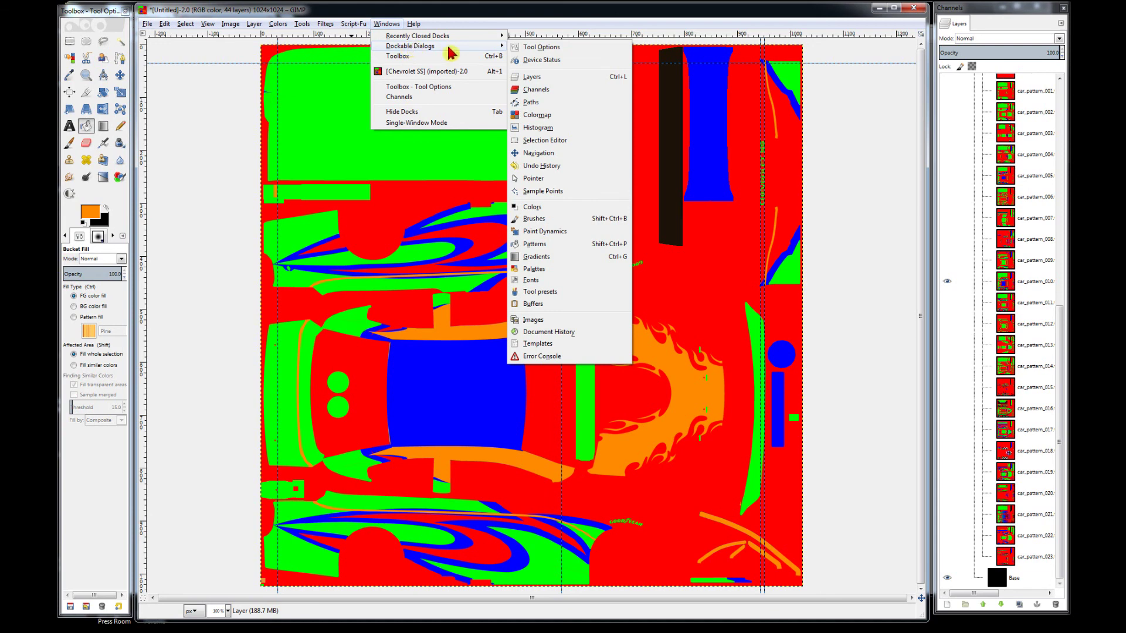
left_click(546, 92)
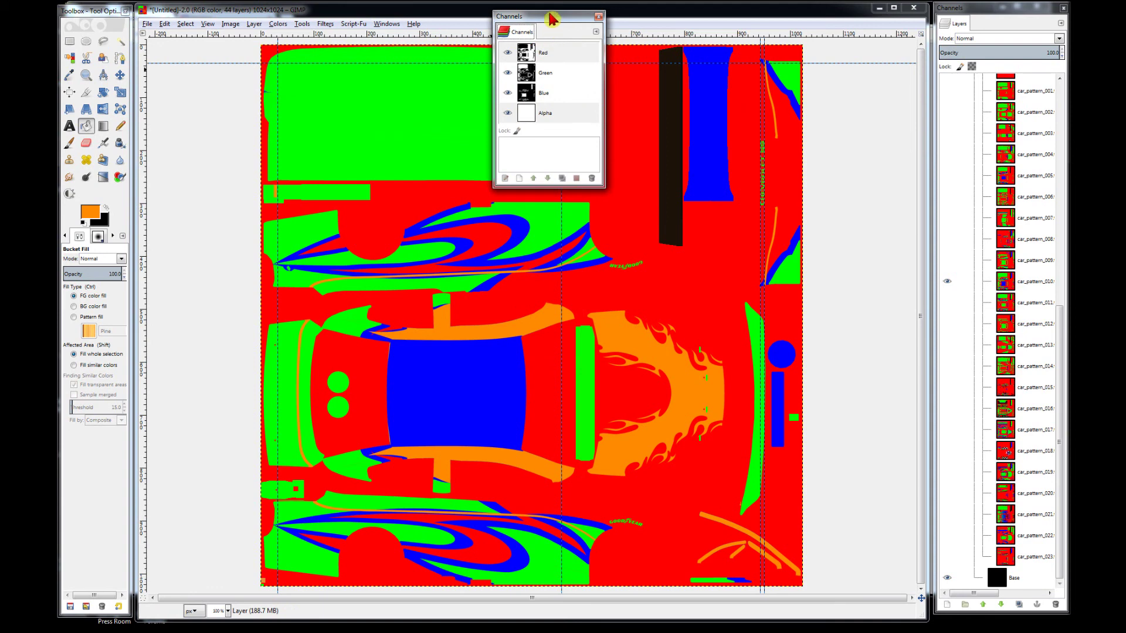
left_click_drag(551, 20, 980, 29)
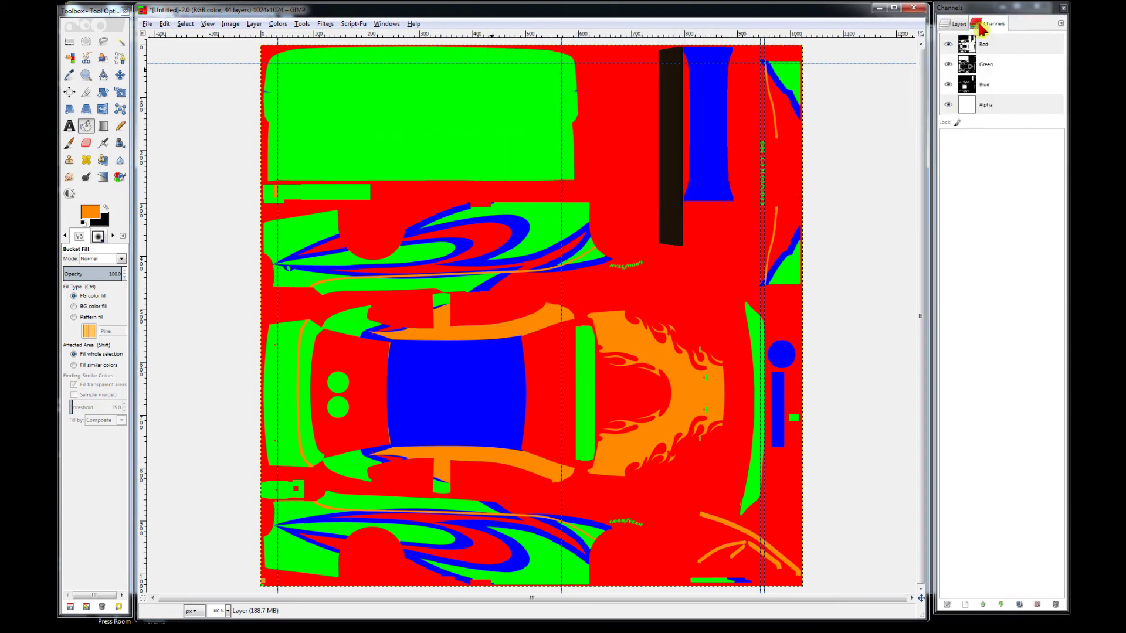
Step: Activate the Green, Blue and Red channels and return to the start of the layer list
left_click(990, 65)
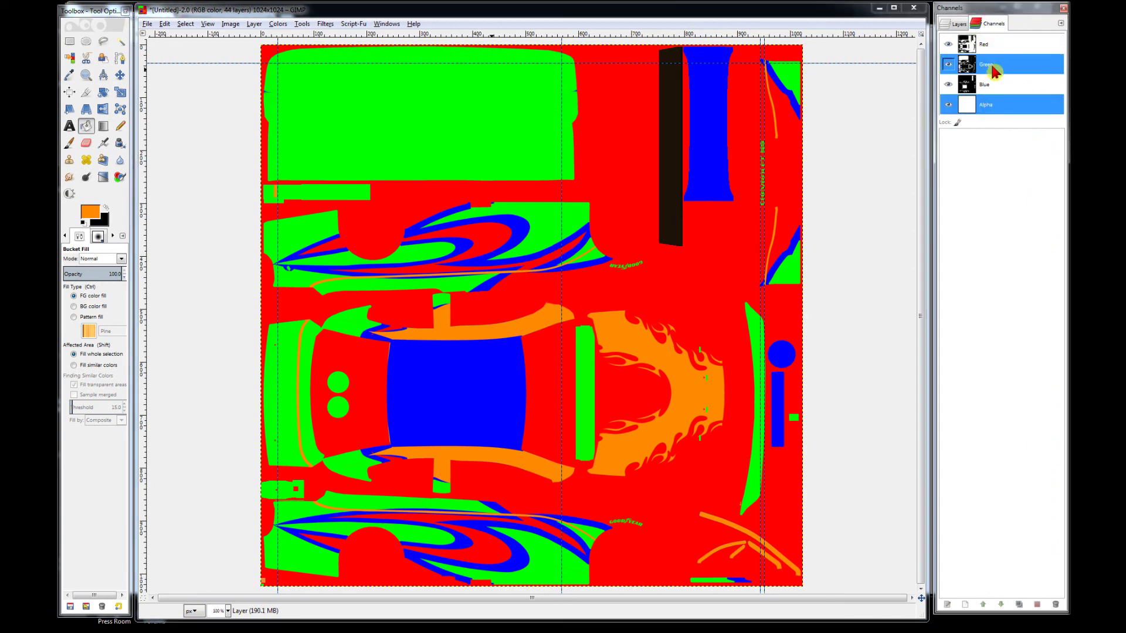
left_click(995, 85)
left_click(1001, 51)
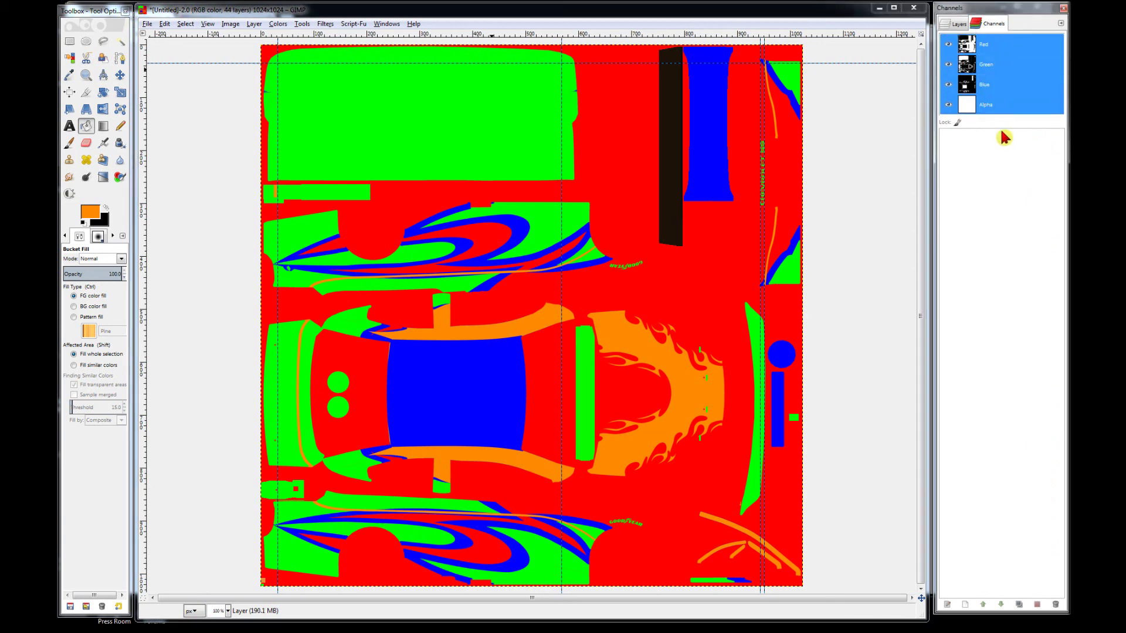
left_click(957, 26)
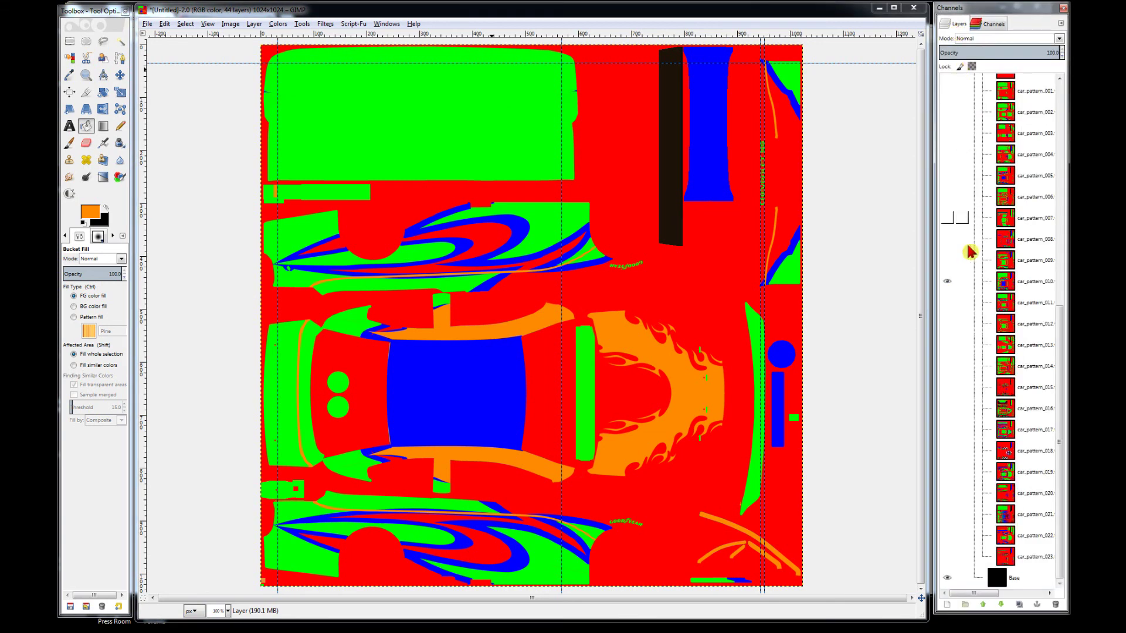
scroll(949, 112, "up", 10)
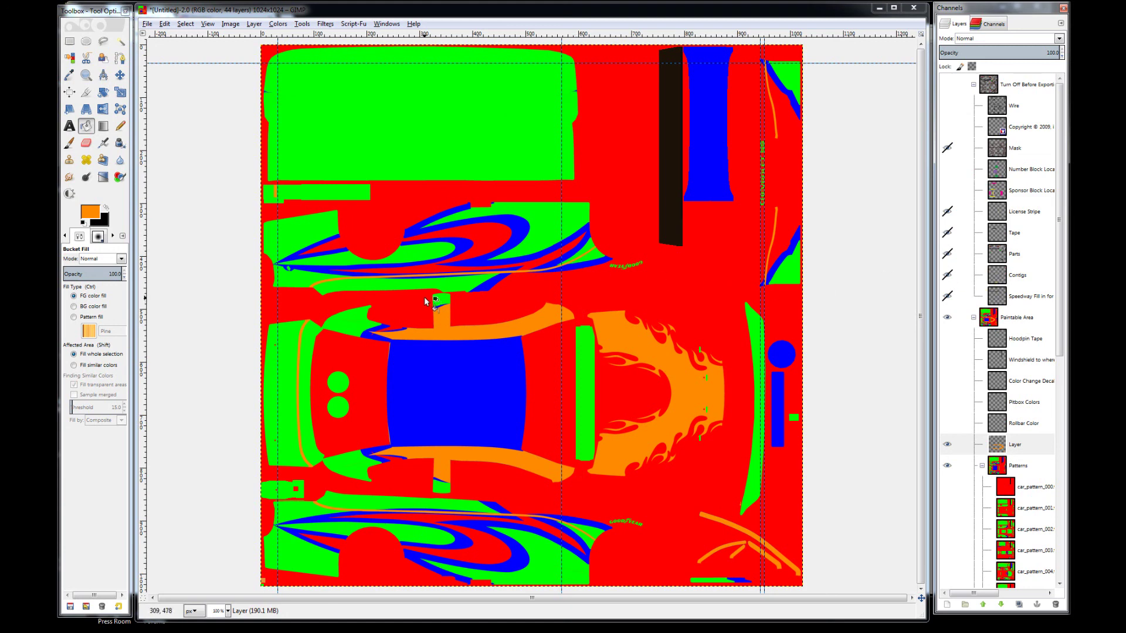
Step: Switch to the iRacing simulator and view the finished car with the hood flames once more
left_click(879, 8)
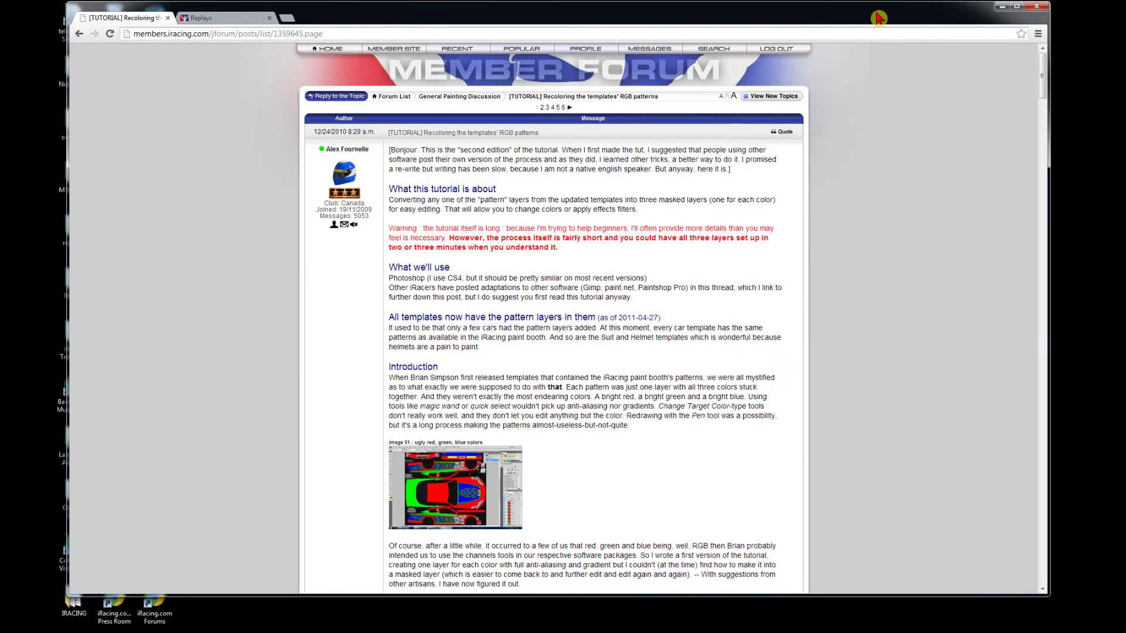
left_click(677, 623)
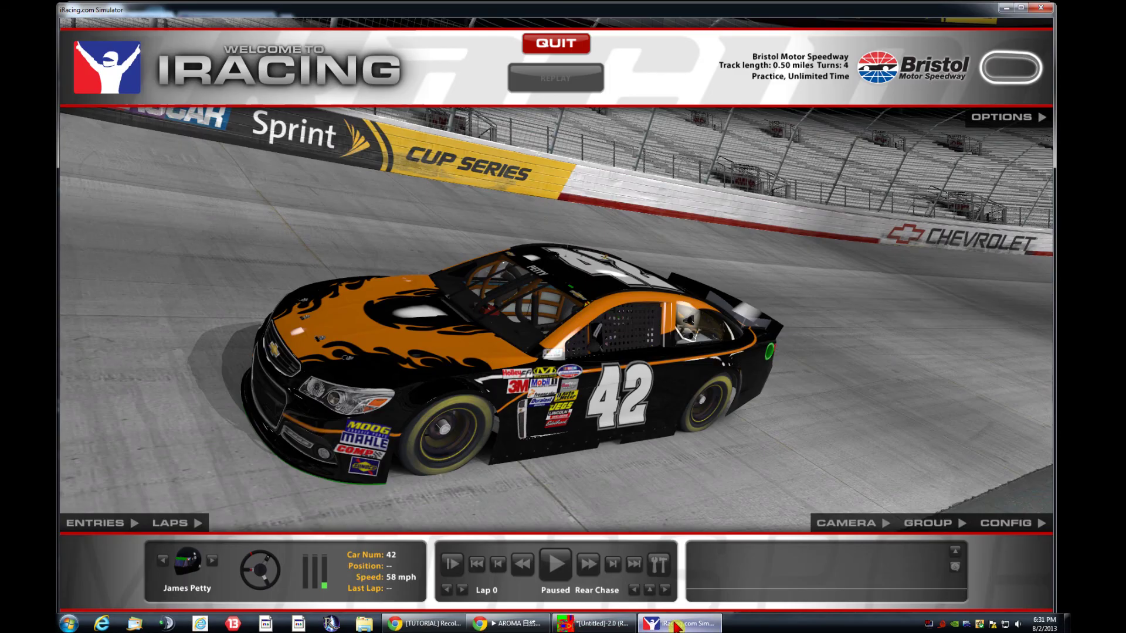
left_click(1008, 8)
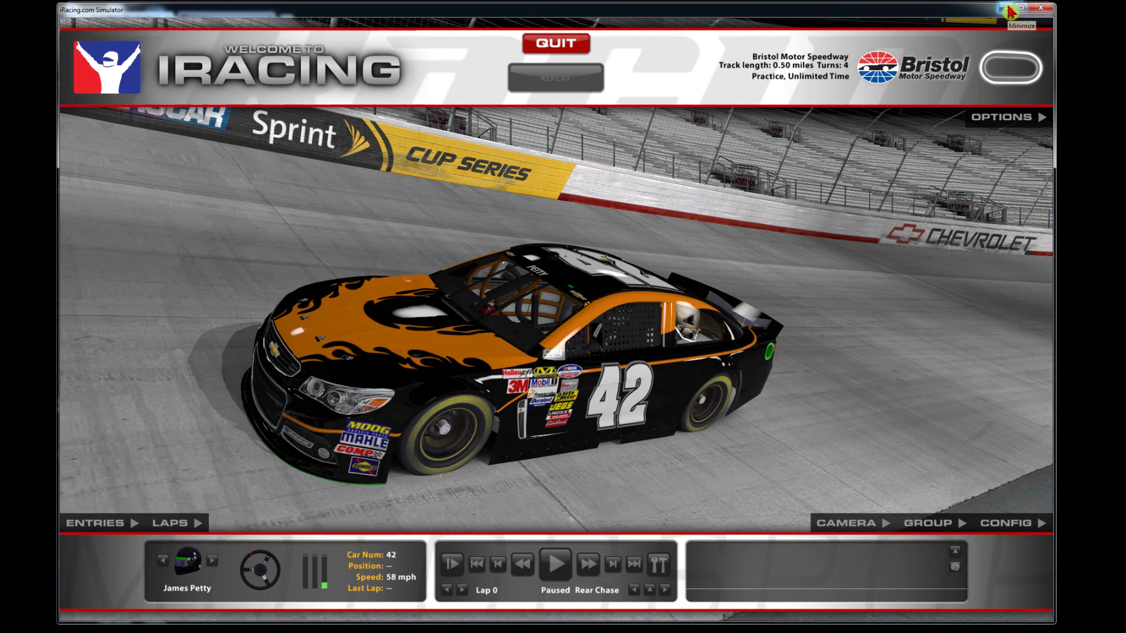